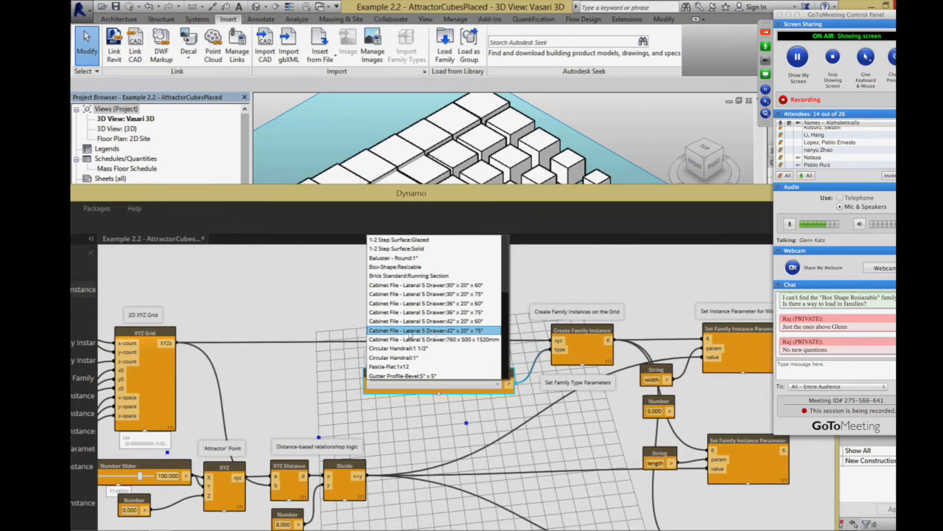
Step: Expand the Example 2.3 - Parametric Towers topic in the MindManager session overview, then return to Revit and Dynamo
{"action": "key", "text": "ctrl+Left"}
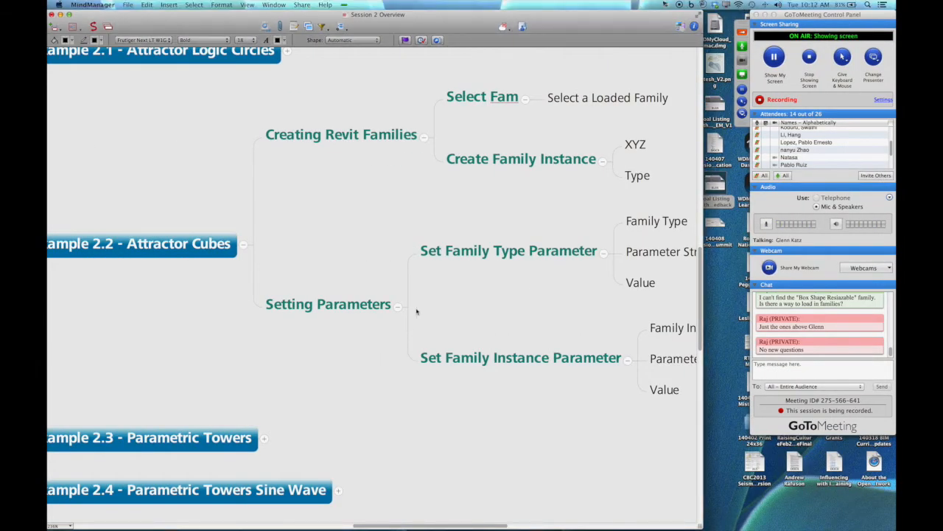
{"action": "left_click_drag", "start_coordinate": [324, 378], "coordinate": [398, 200]}
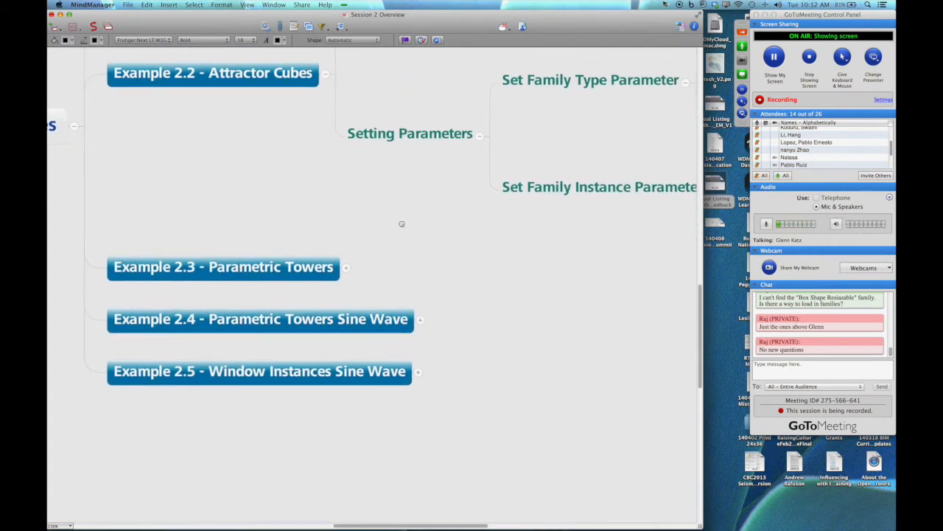
{"action": "left_click", "coordinate": [345, 268]}
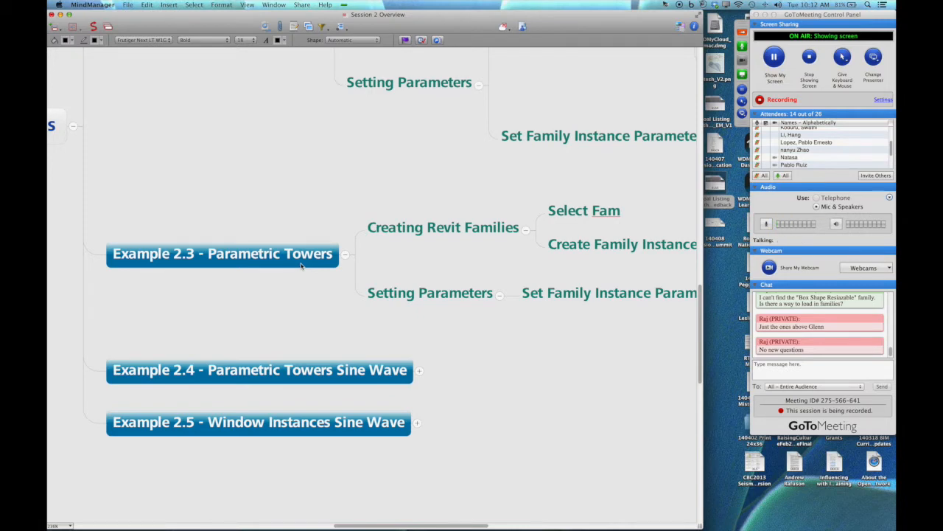
{"action": "key", "text": "ctrl+Right"}
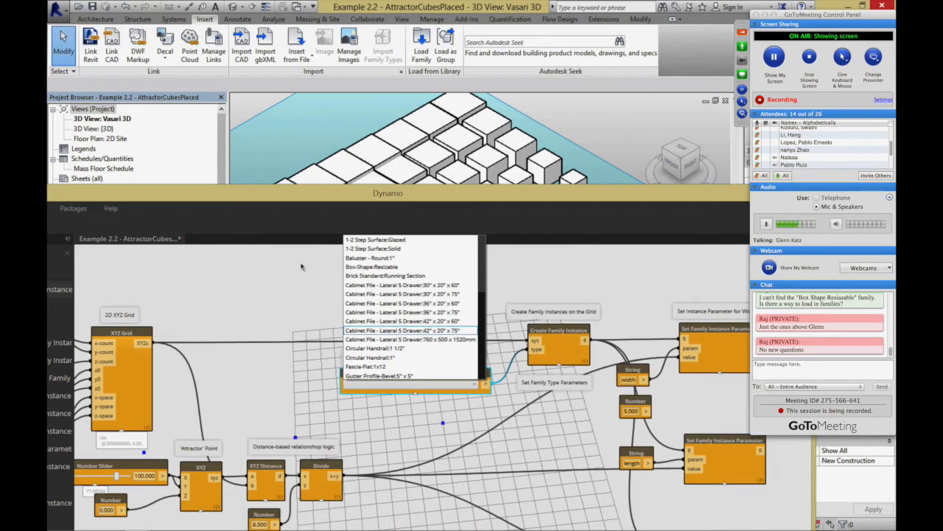
Step: Collapse the meeting control panel and close Dynamo without saving the AttractorCubesChangeParams-Start definition
{"action": "left_click", "coordinate": [228, 192]}
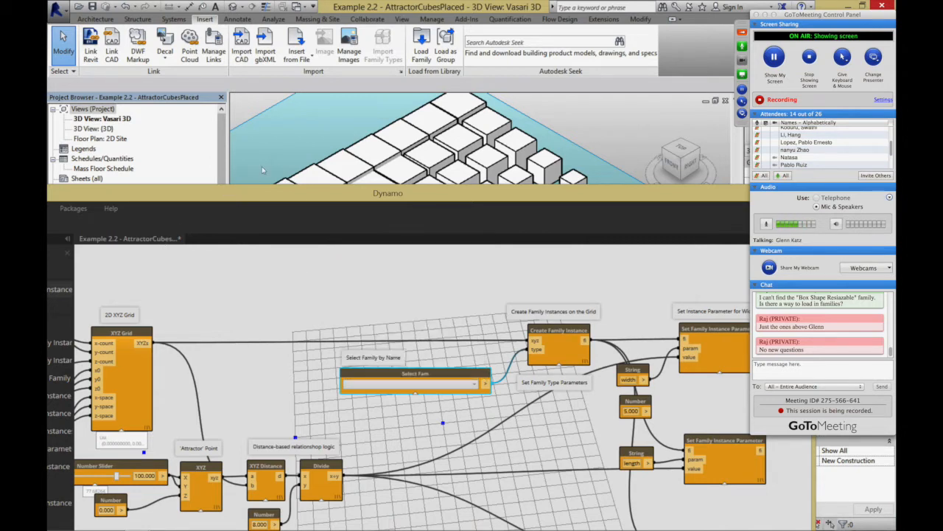
{"action": "left_click_drag", "start_coordinate": [258, 193], "coordinate": [241, 122]}
{"action": "left_click", "coordinate": [743, 32]}
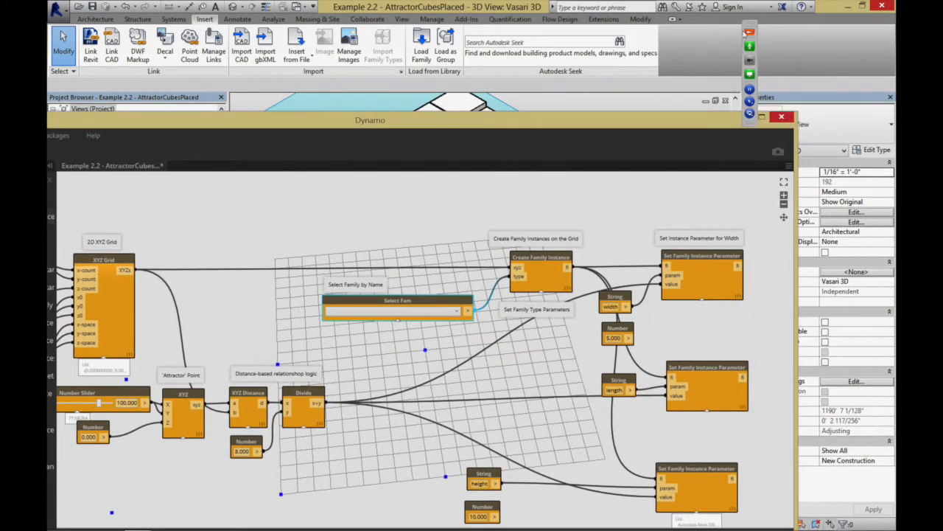
{"action": "left_click", "coordinate": [779, 118]}
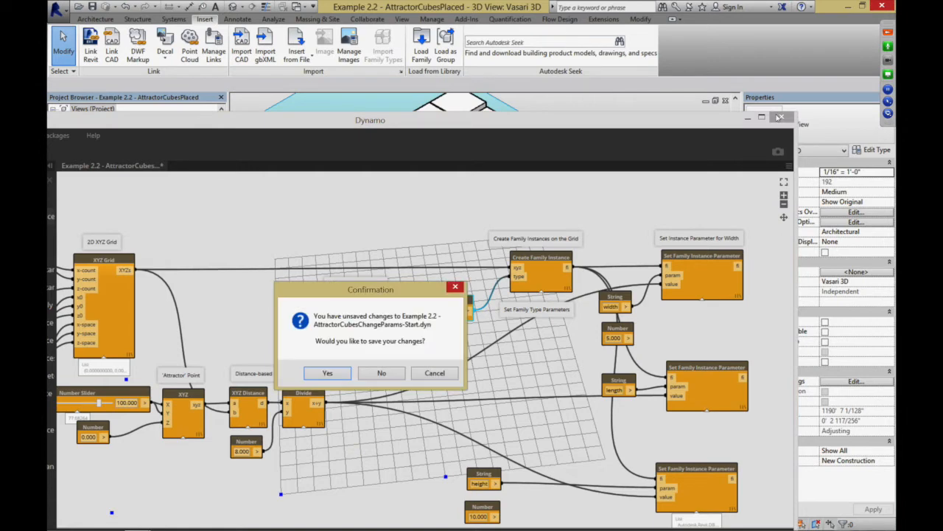
{"action": "left_click", "coordinate": [400, 375]}
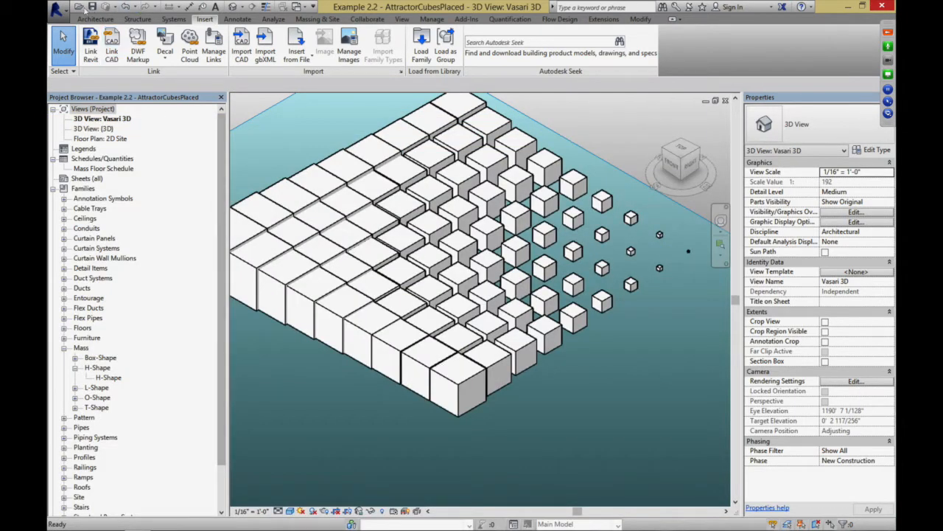
Step: Close the Example 2.2 - AttractorCubesPlaced project and the Box-Shape family without saving either one
{"action": "left_click", "coordinate": [725, 101]}
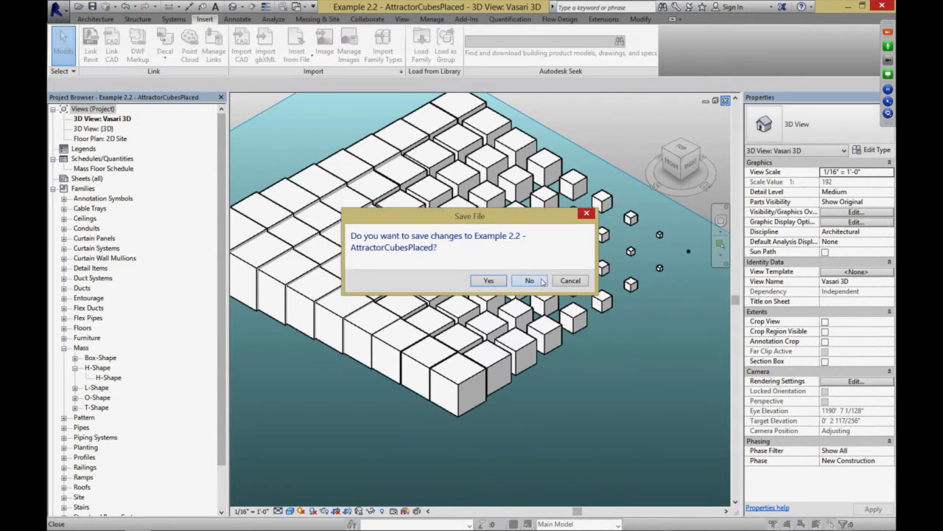
{"action": "left_click", "coordinate": [529, 281]}
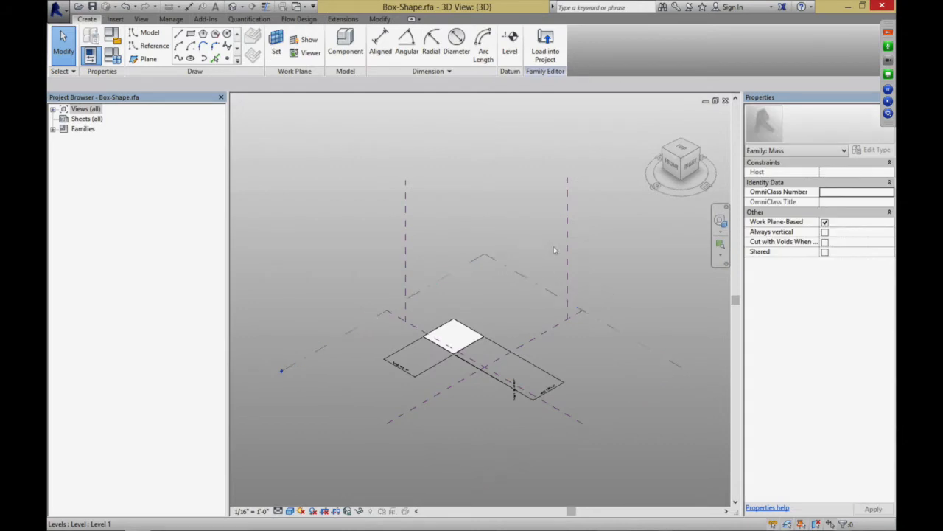
{"action": "left_click", "coordinate": [726, 101]}
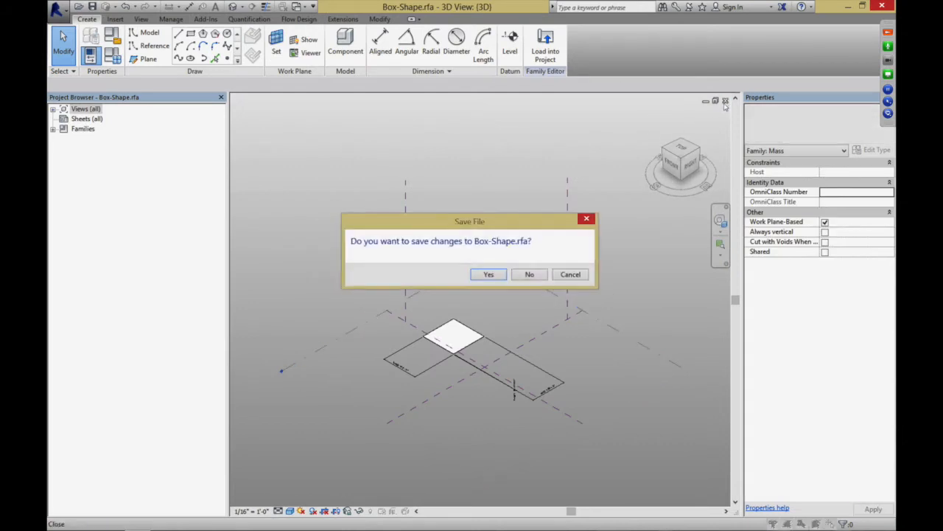
{"action": "left_click", "coordinate": [530, 274]}
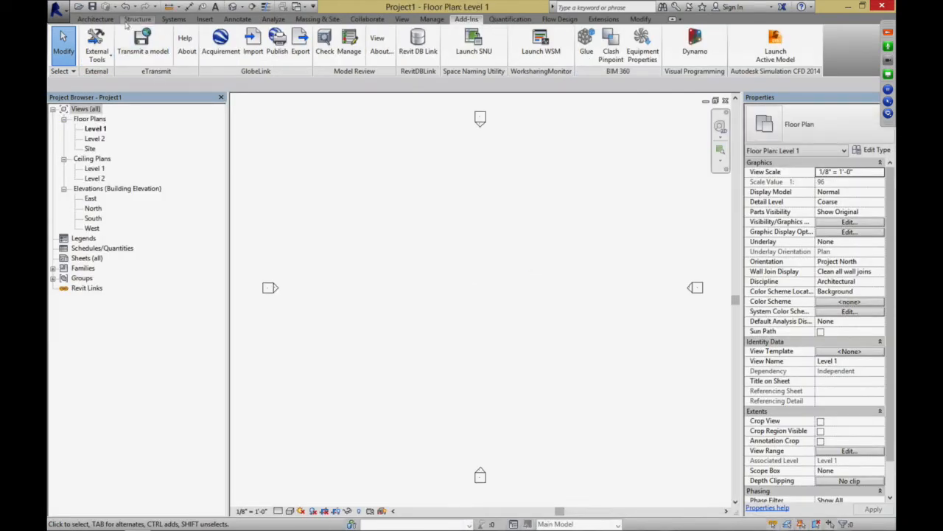
Step: Open the Example 2.3 - ParametricTowers project from the Session 2 - Dynamo Examples folder
{"action": "left_click", "coordinate": [79, 7]}
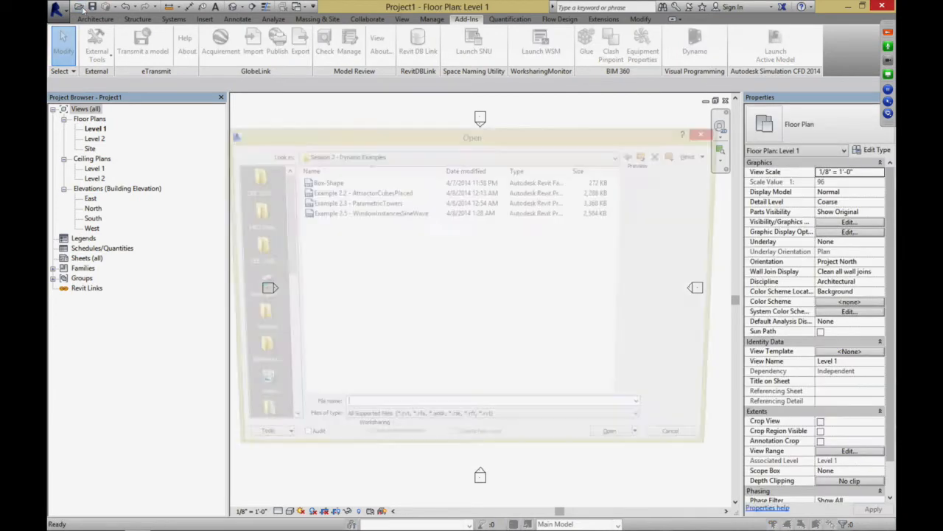
{"action": "left_click", "coordinate": [354, 202]}
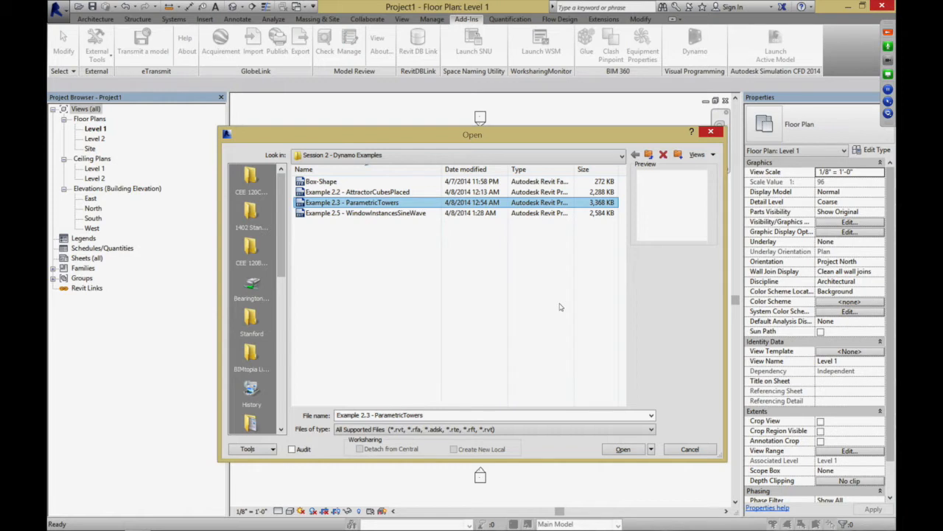
{"action": "left_click", "coordinate": [628, 450]}
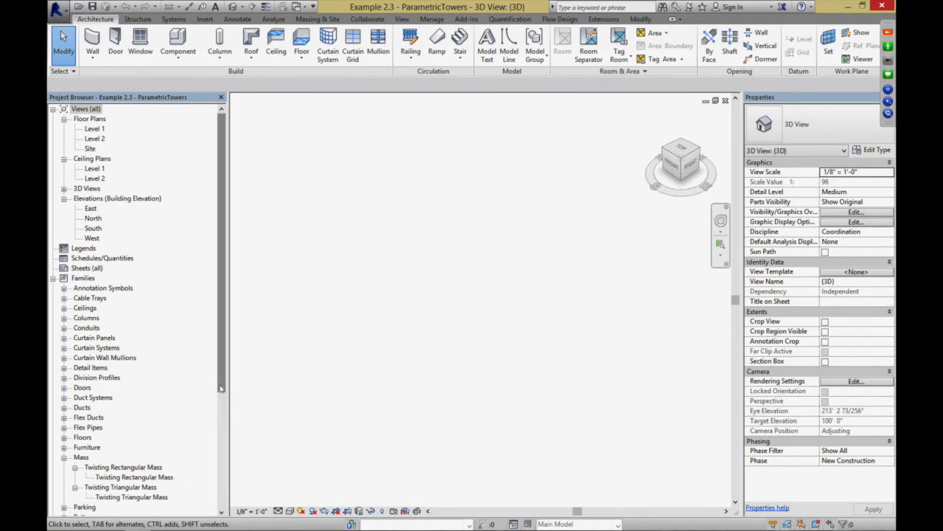
Step: Turn on the display of mass forms and floors in the 3D view
{"action": "left_click_drag", "start_coordinate": [219, 389], "coordinate": [217, 432]}
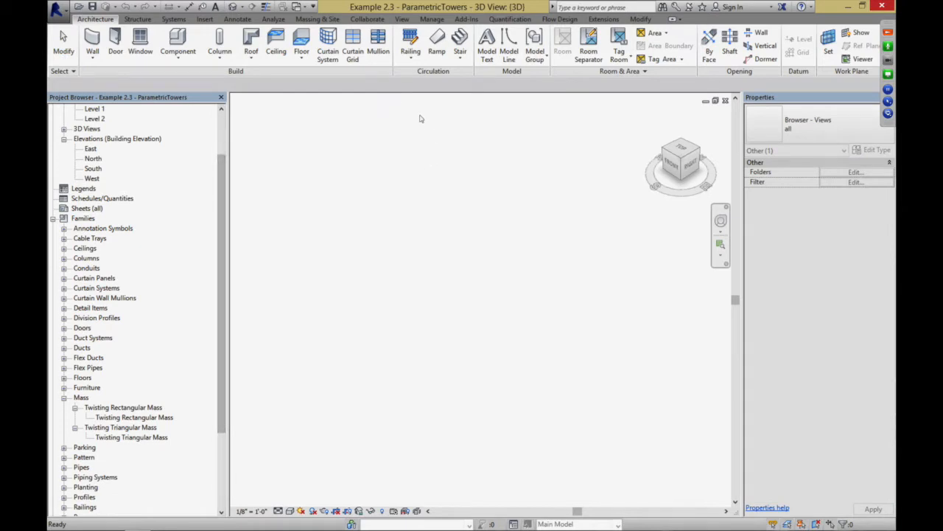
{"action": "left_click", "coordinate": [318, 18]}
{"action": "left_click", "coordinate": [114, 44]}
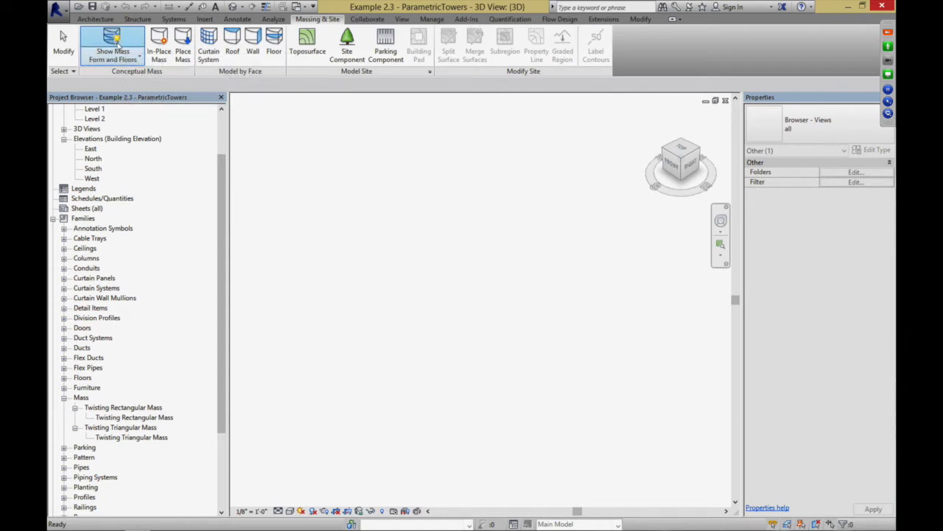
{"action": "left_click", "coordinate": [332, 233]}
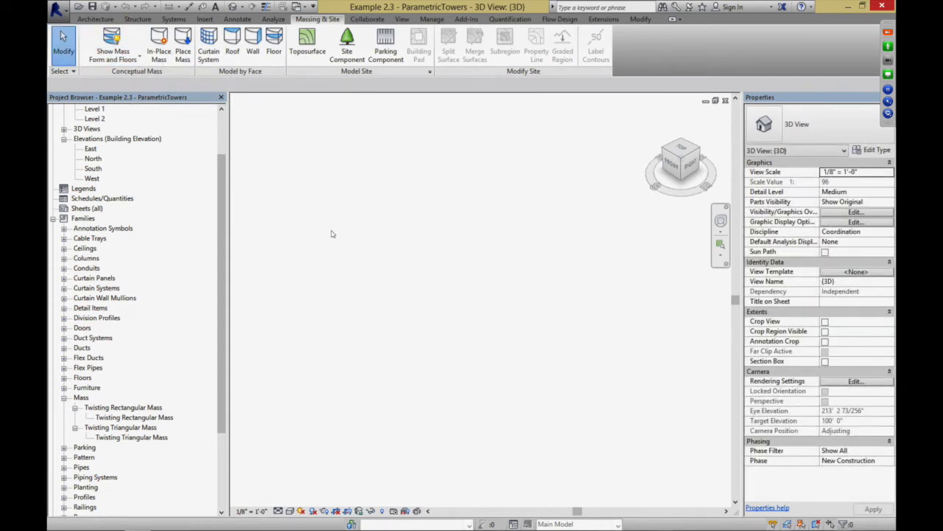
Step: Place one Twisting Rectangular Mass instance on the Level 1 work plane and end the placement
{"action": "left_click", "coordinate": [137, 419]}
{"action": "left_click_drag", "start_coordinate": [137, 425], "coordinate": [499, 352]}
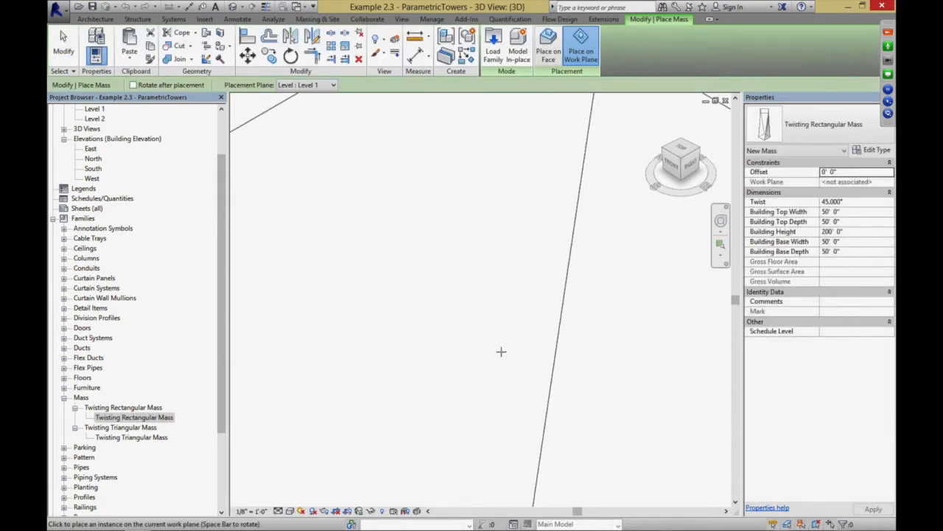
{"action": "left_click", "coordinate": [506, 356]}
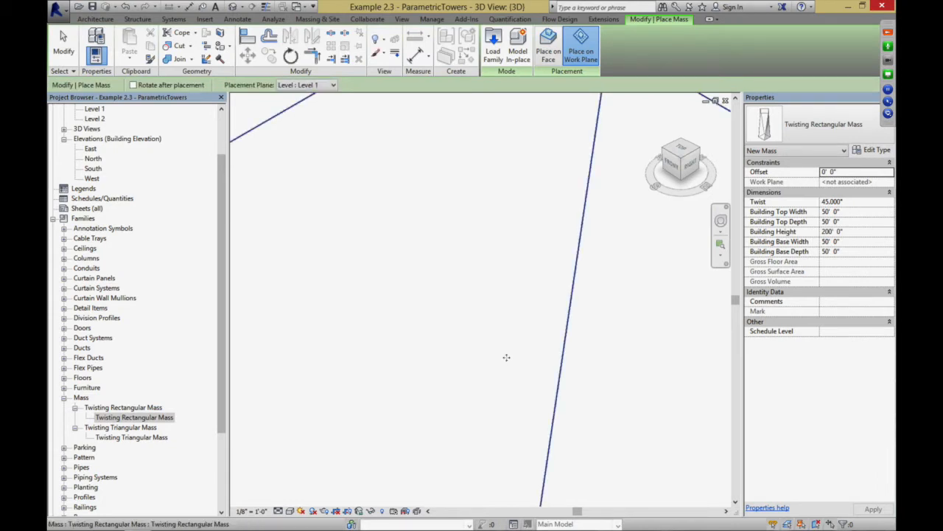
{"action": "scroll", "coordinate": [506, 357], "scroll_direction": "down", "scroll_amount": 5}
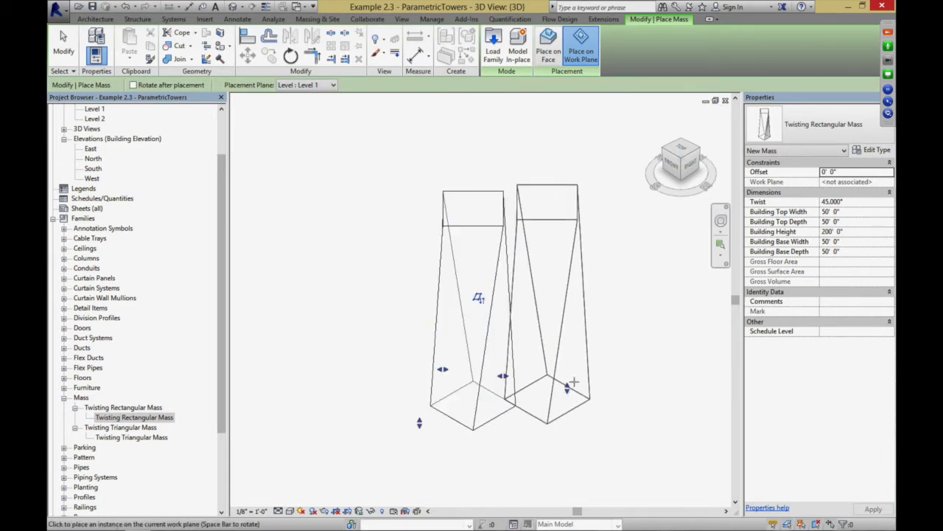
{"action": "left_click", "coordinate": [63, 44]}
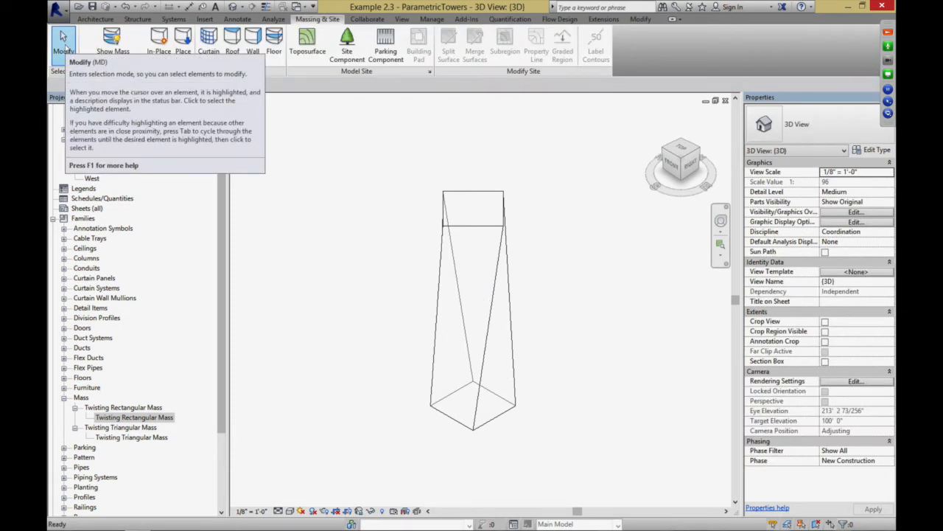
Step: Set the placed twisting mass's Building Height to 500' and fit the whole tower in the view
{"action": "left_click", "coordinate": [449, 229]}
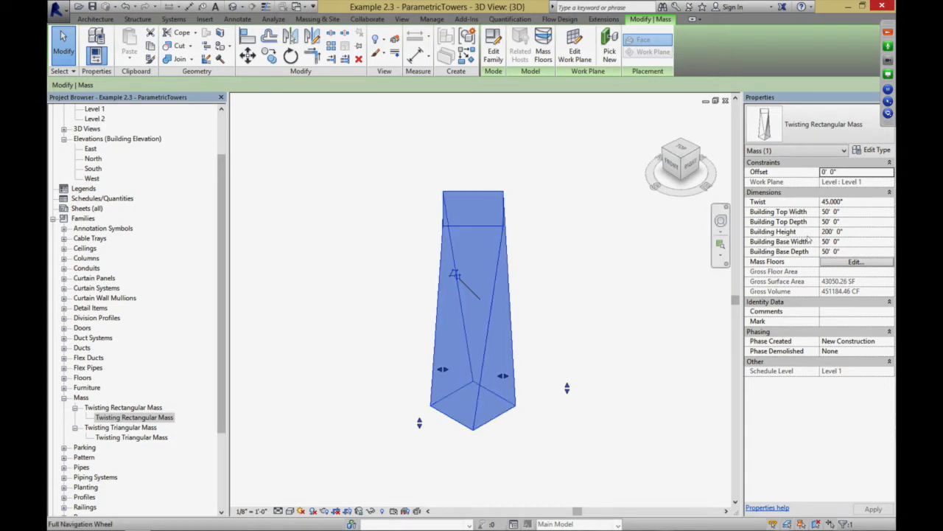
{"action": "left_click", "coordinate": [848, 232]}
{"action": "left_click_drag", "start_coordinate": [848, 232], "coordinate": [814, 226]}
{"action": "type", "text": "500"}
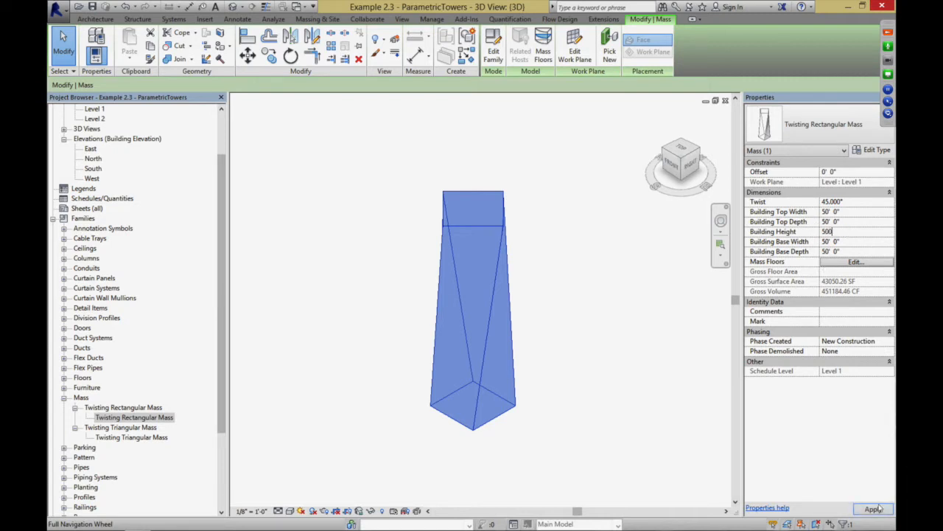
{"action": "left_click", "coordinate": [877, 508]}
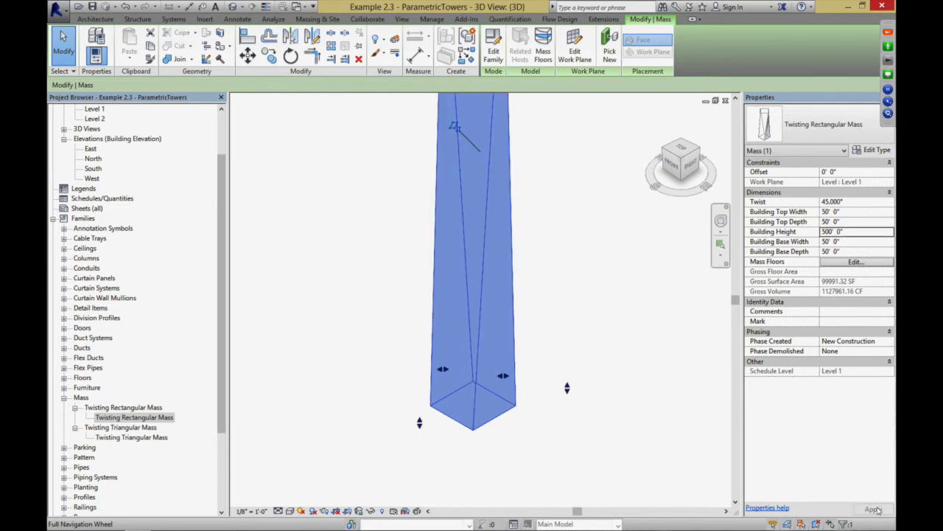
{"action": "key", "text": "z"}
{"action": "key", "text": "e"}
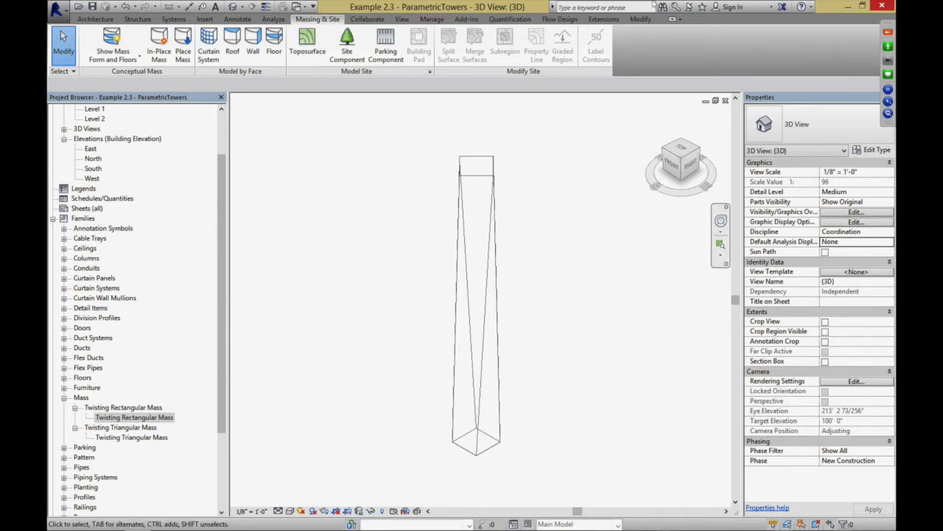
Step: Launch the Dynamo add-in and reposition and narrow its window so the whole interface is visible over the Revit project
{"action": "left_click", "coordinate": [466, 19]}
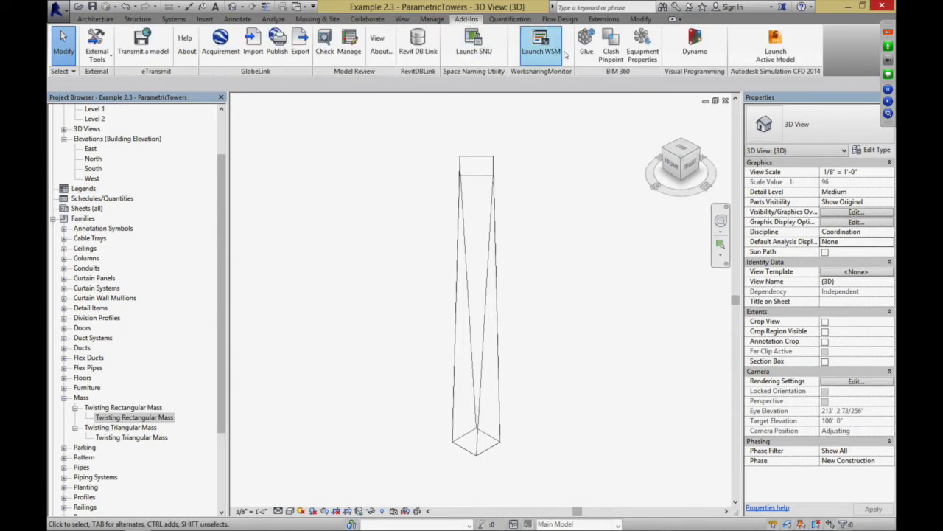
{"action": "left_click", "coordinate": [696, 46]}
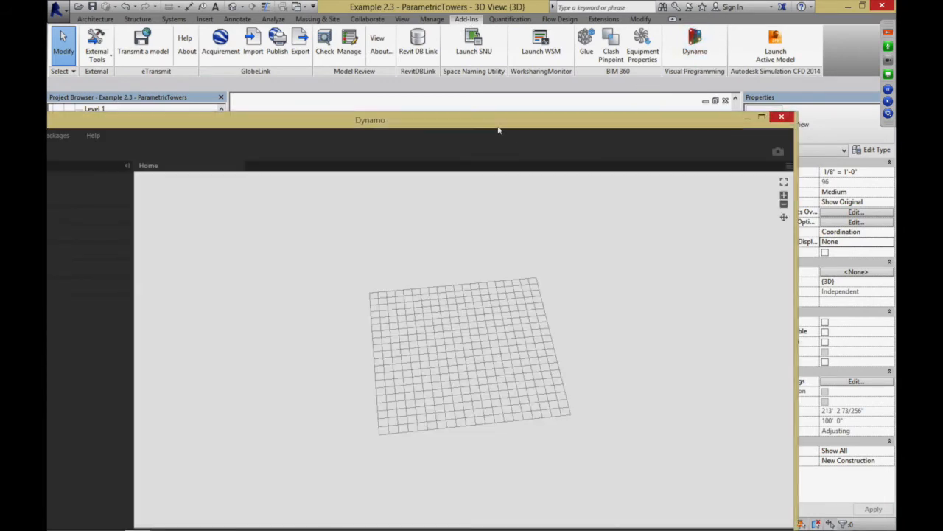
{"action": "mouse_move", "coordinate": [498, 131]}
{"action": "left_mouse_down"}
{"action": "mouse_move", "coordinate": [536, 68]}
{"action": "mouse_move", "coordinate": [578, 68]}
{"action": "left_mouse_up"}
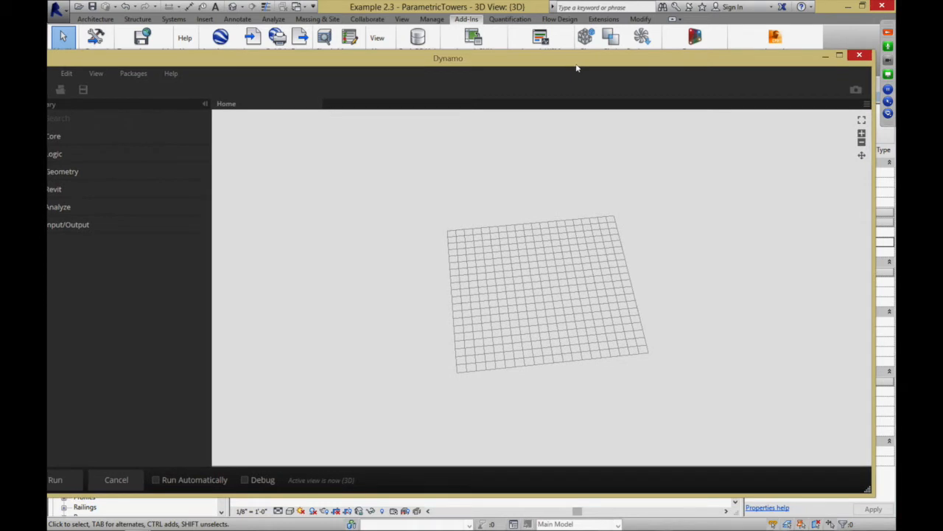
{"action": "left_click_drag", "start_coordinate": [868, 489], "coordinate": [665, 487]}
{"action": "left_click_drag", "start_coordinate": [194, 61], "coordinate": [235, 62]}
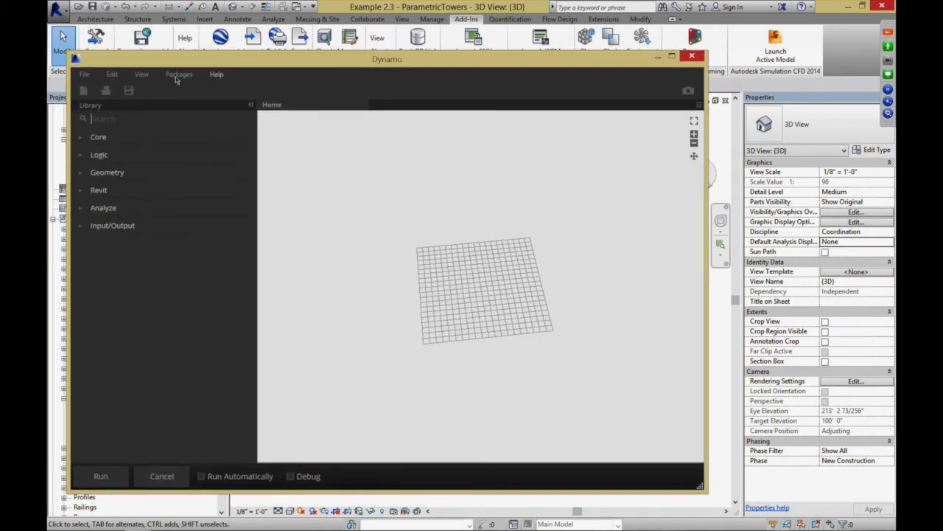
Step: Open the definition Example 2.3 - ParametricTowersChangeParams-Start.dyn from the Session 2 - Dynamo Examples folder under CEE 120C_220C
{"action": "left_click", "coordinate": [105, 92]}
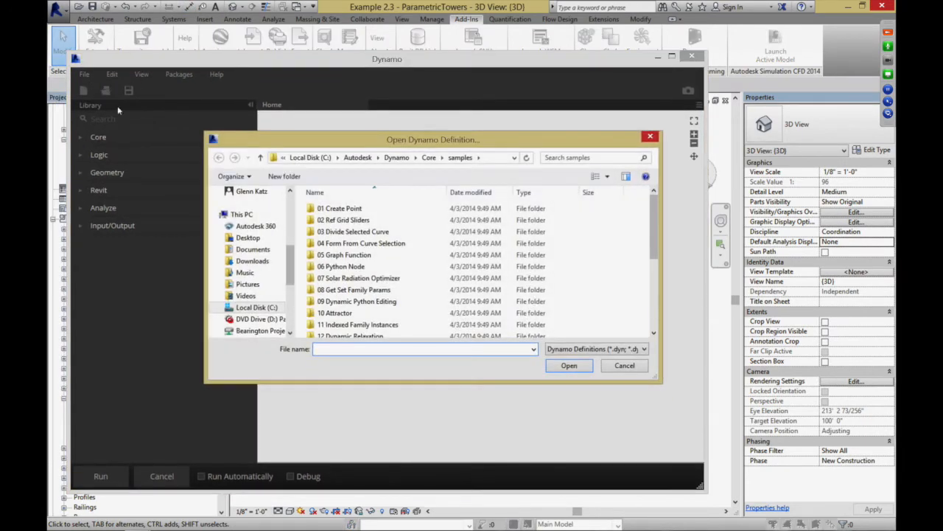
{"action": "left_click_drag", "start_coordinate": [291, 258], "coordinate": [292, 194]}
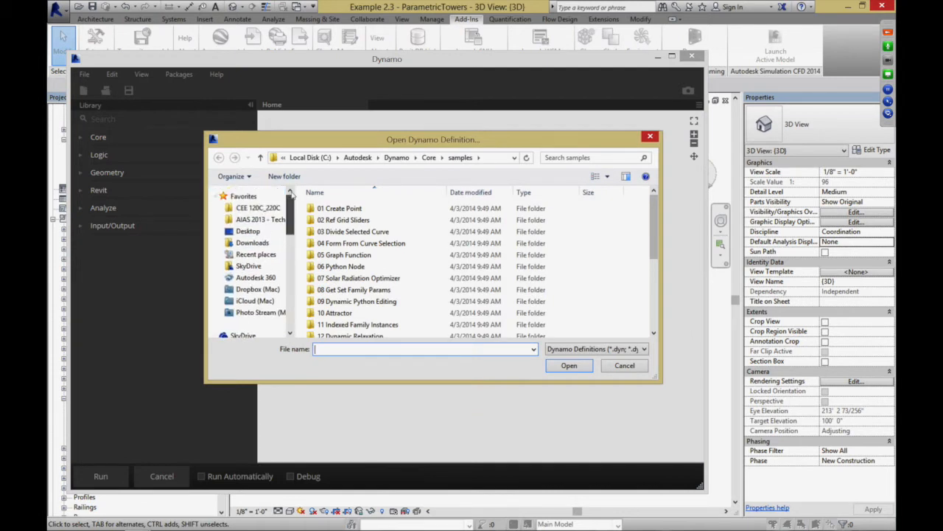
{"action": "left_click", "coordinate": [258, 208]}
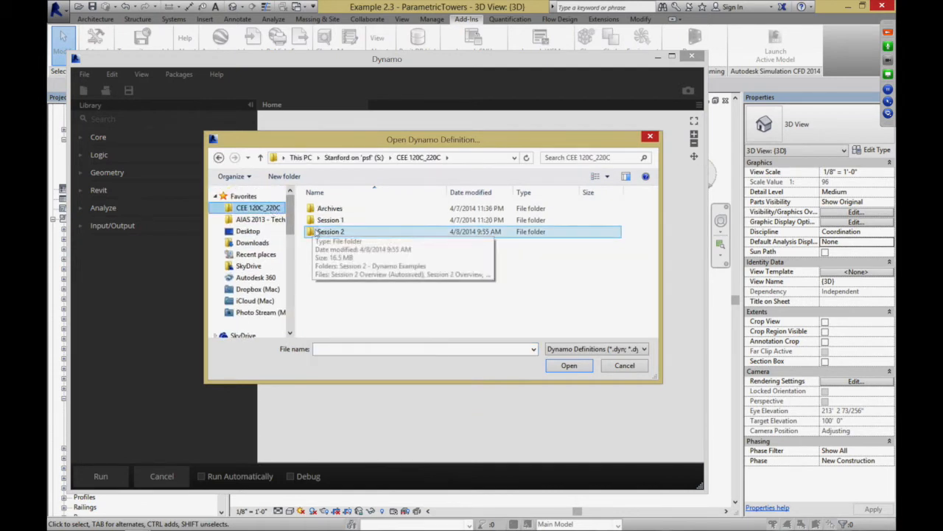
{"action": "double_click", "coordinate": [317, 233]}
{"action": "double_click", "coordinate": [360, 214]}
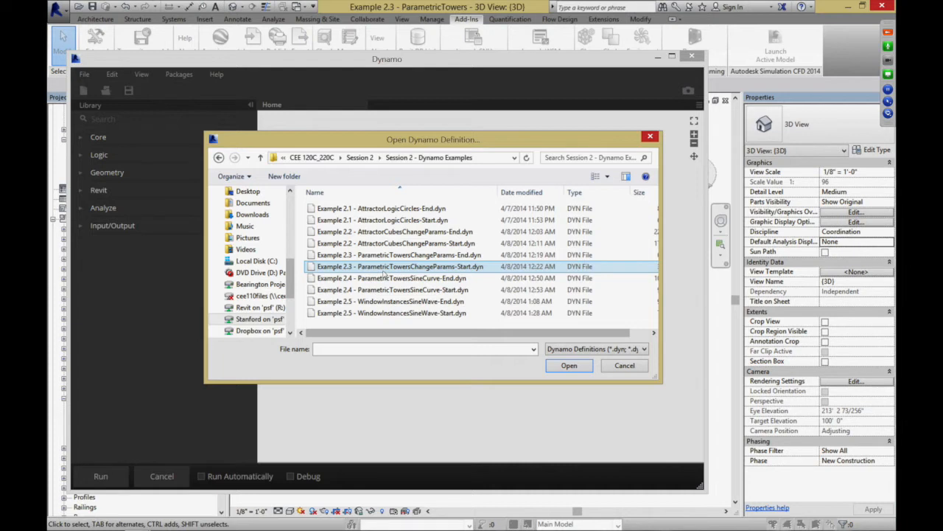
{"action": "left_click", "coordinate": [383, 271]}
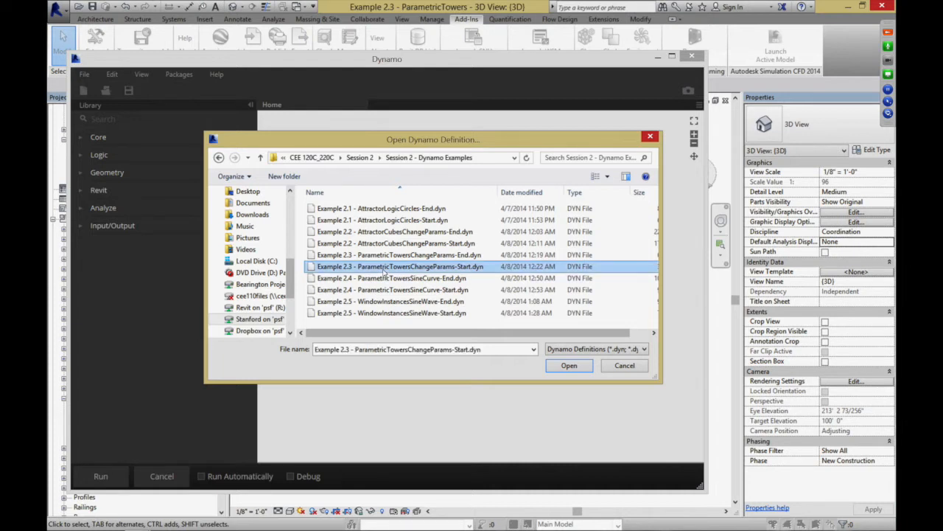
{"action": "left_click", "coordinate": [582, 368]}
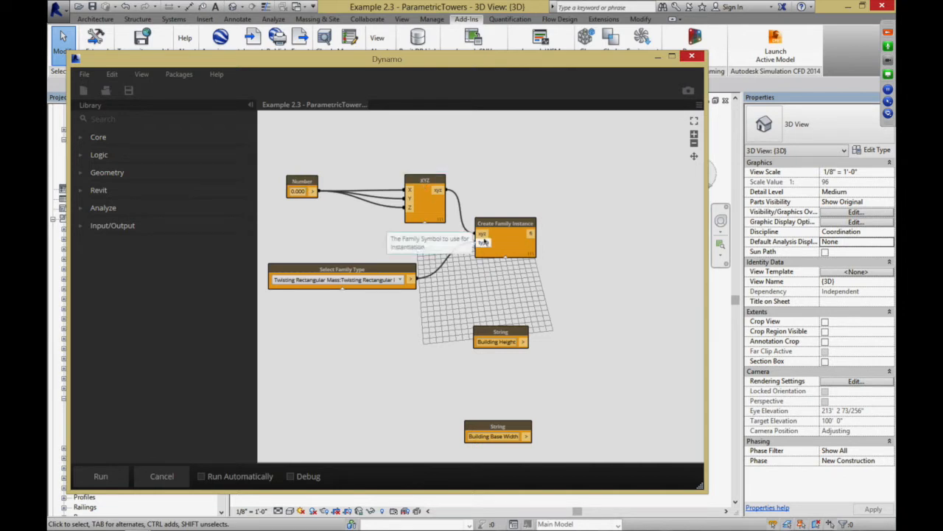
{"action": "left_click", "coordinate": [402, 280]}
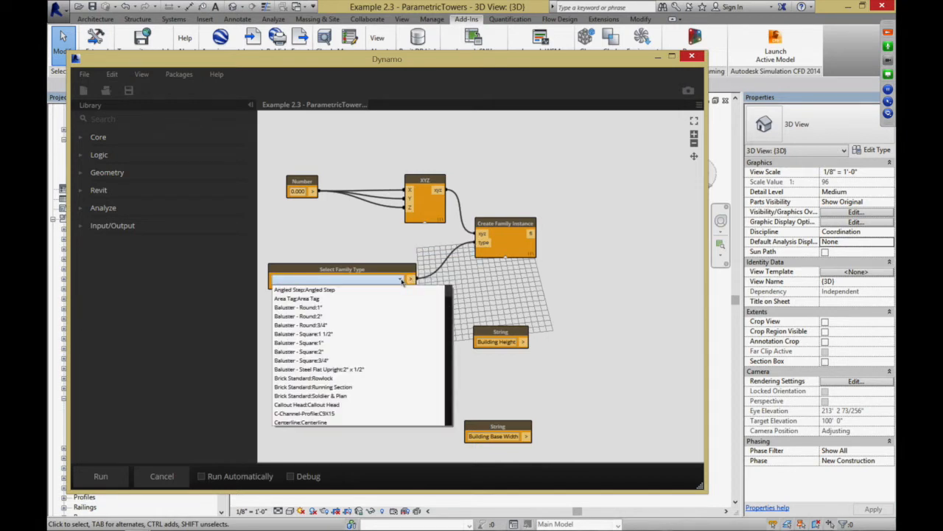
{"action": "mouse_move", "coordinate": [449, 296]}
{"action": "left_mouse_down"}
{"action": "mouse_move", "coordinate": [424, 378]}
{"action": "mouse_move", "coordinate": [442, 296]}
{"action": "left_mouse_up"}
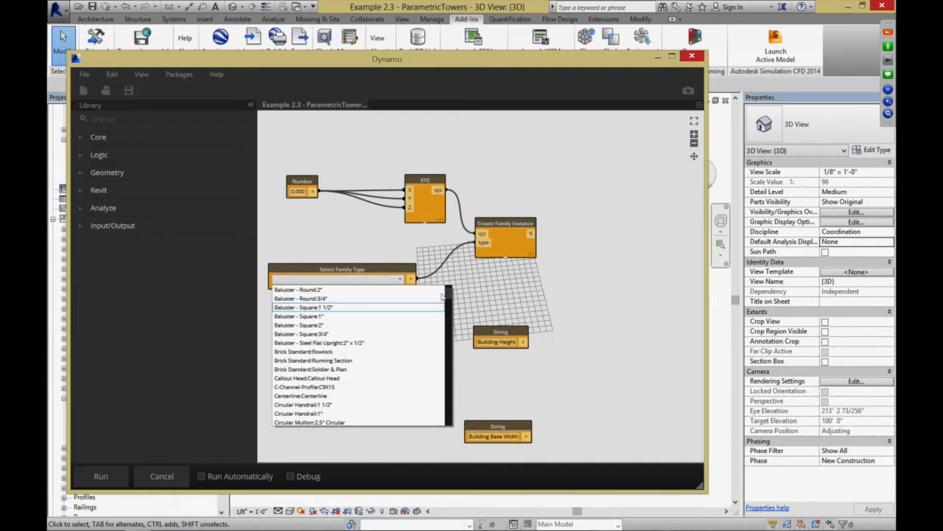
{"action": "left_click", "coordinate": [575, 300]}
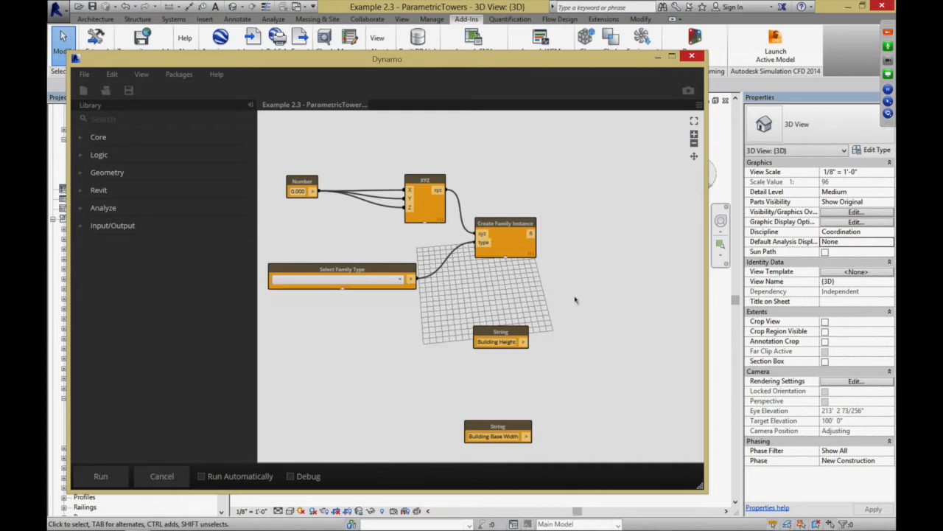
{"action": "left_click", "coordinate": [887, 33]}
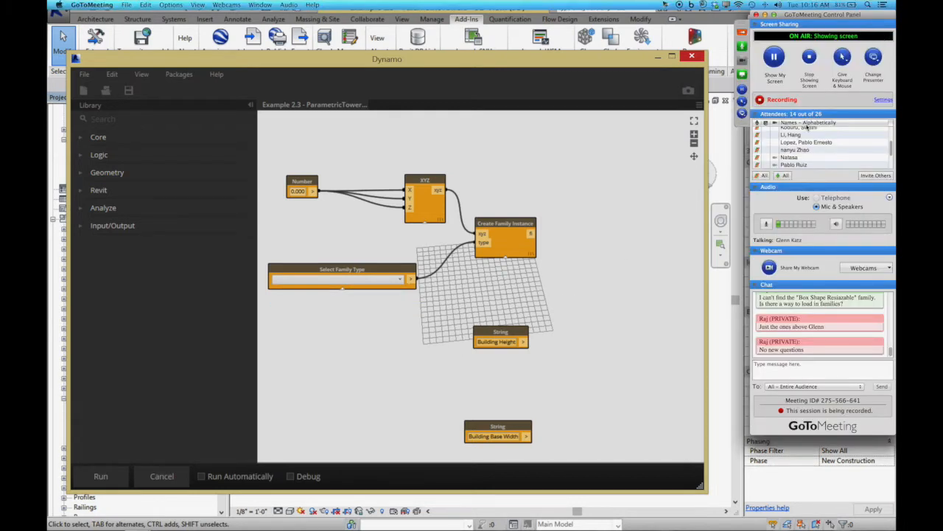
{"action": "left_click", "coordinate": [341, 308]}
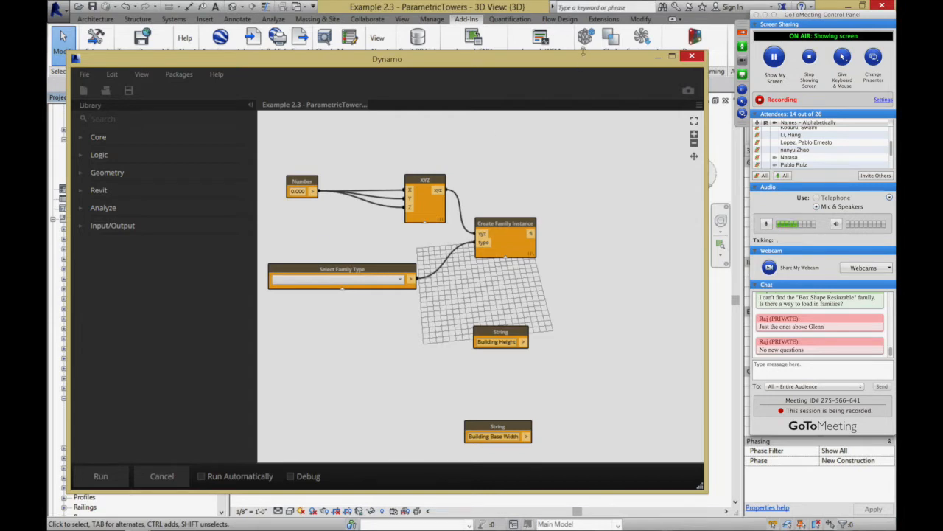
Step: Set the Select Family Type node to Twisting Rectangular Mass:Twisting Rectangular Mass, moving the Dynamo window down for room
{"action": "left_click_drag", "start_coordinate": [581, 59], "coordinate": [551, 160]}
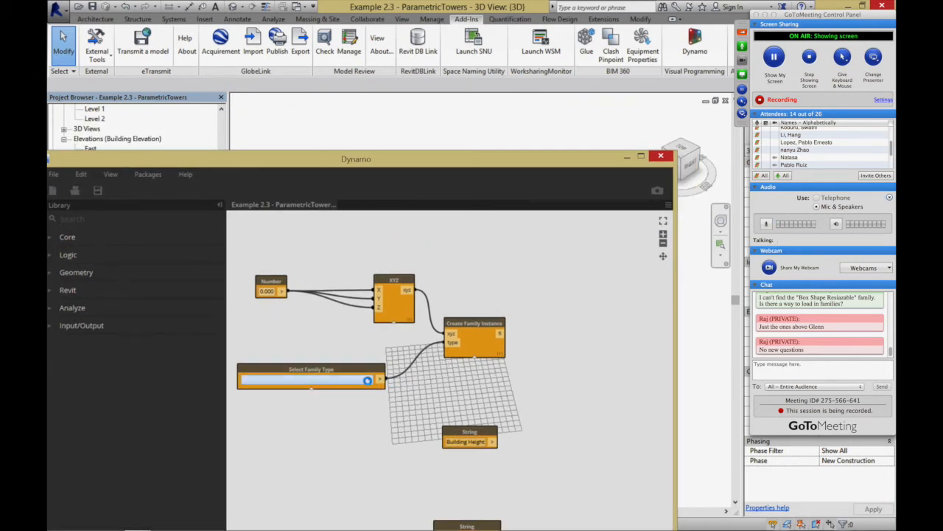
{"action": "left_click", "coordinate": [366, 380]}
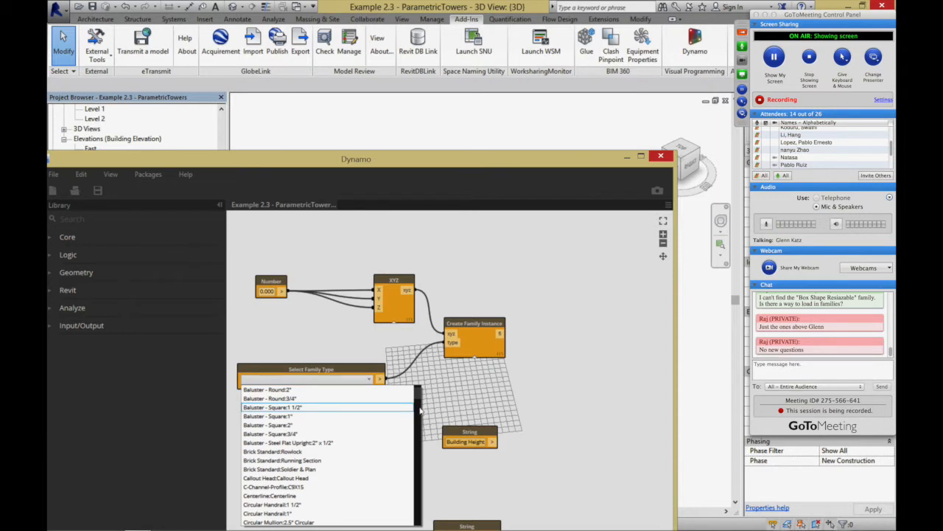
{"action": "scroll", "coordinate": [406, 444], "scroll_direction": "down", "scroll_amount": 10}
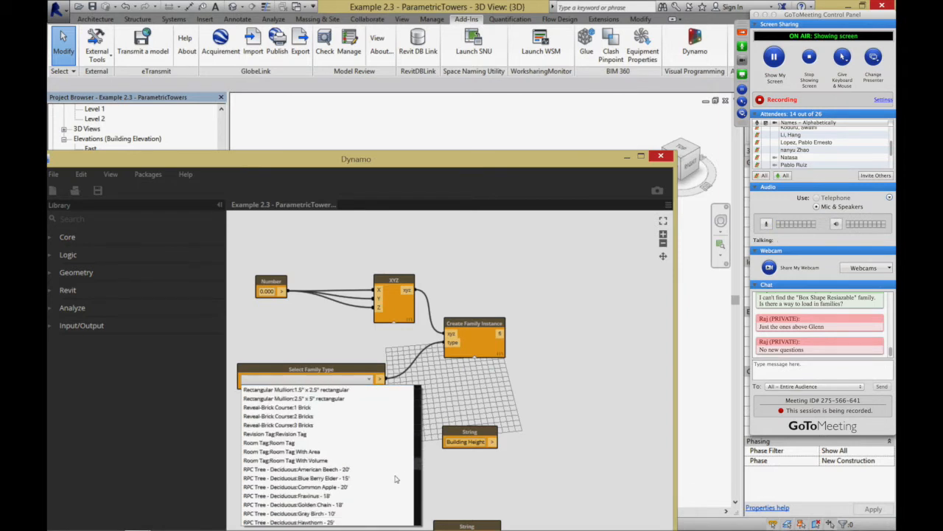
{"action": "scroll", "coordinate": [395, 492], "scroll_direction": "down", "scroll_amount": 10}
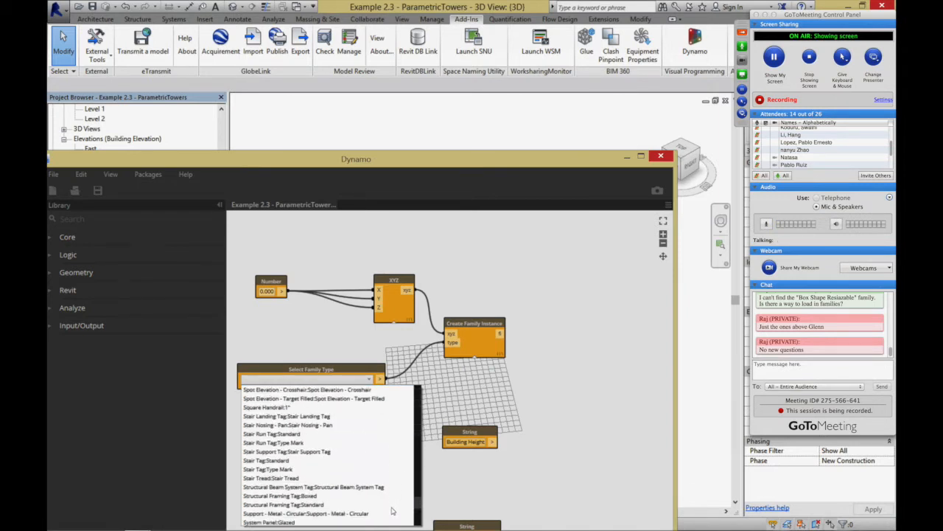
{"action": "scroll", "coordinate": [392, 519], "scroll_direction": "down", "scroll_amount": 2}
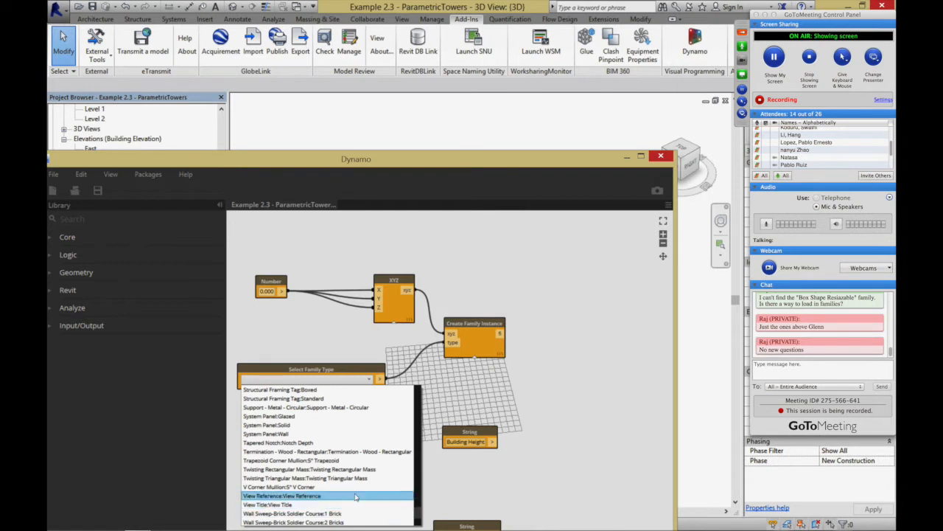
{"action": "left_click", "coordinate": [339, 470]}
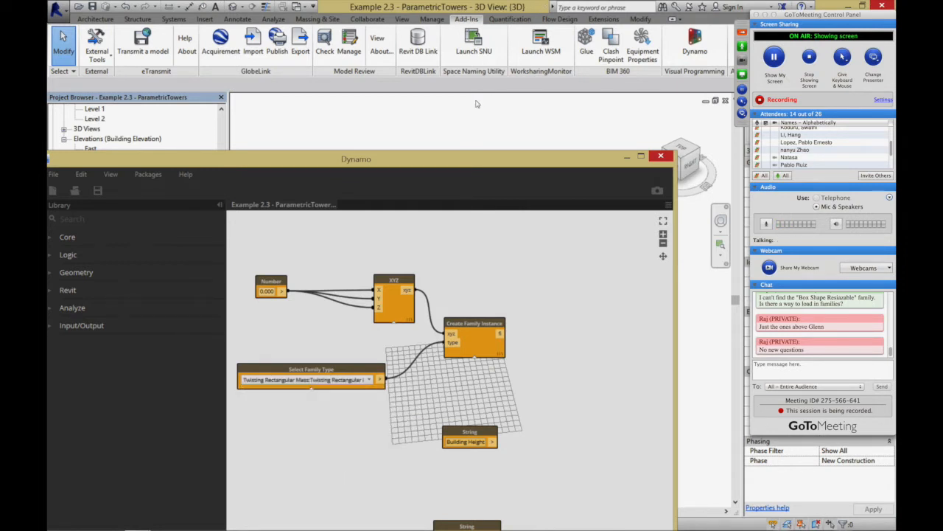
Step: Bring the whole Dynamo window back into view and run the definition to create the tower instance
{"action": "left_click_drag", "start_coordinate": [419, 167], "coordinate": [396, 116]}
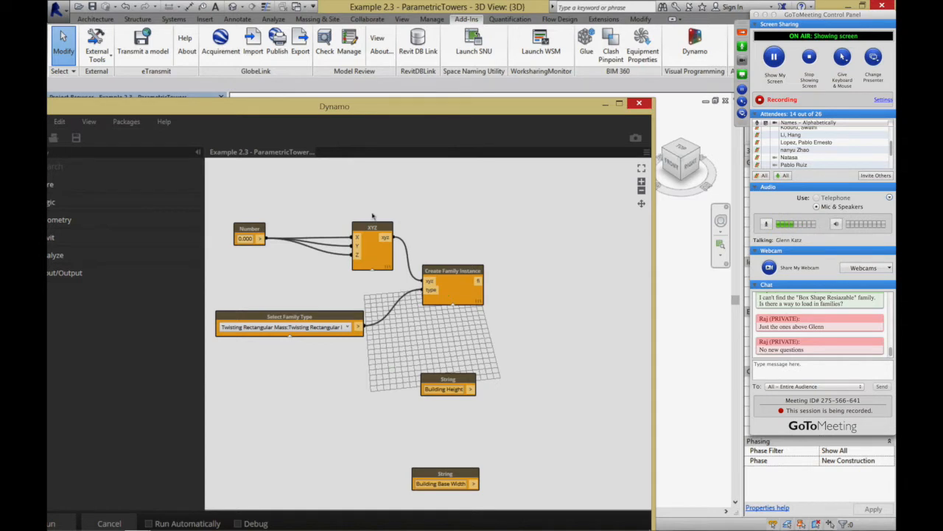
{"action": "left_click_drag", "start_coordinate": [362, 113], "coordinate": [435, 104]}
{"action": "left_click", "coordinate": [120, 514]}
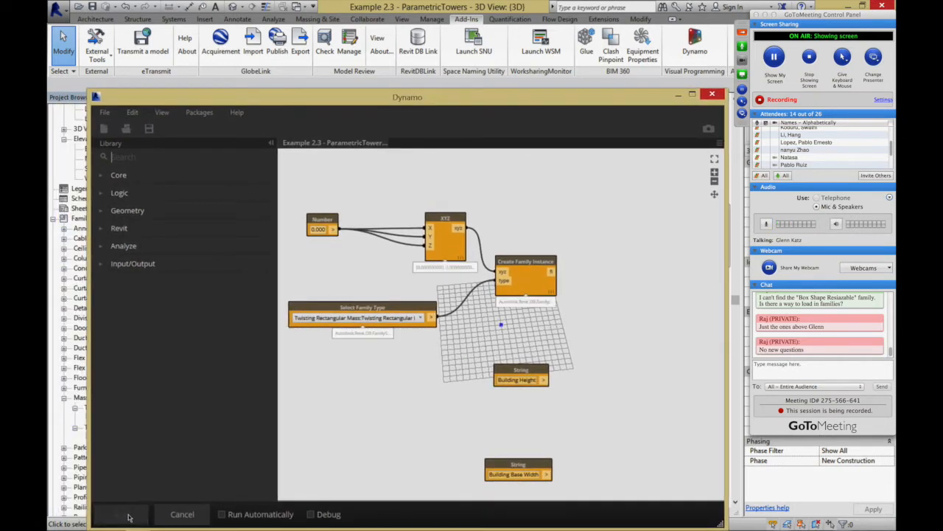
Step: Move the Dynamo window clear of the 3D view and delete the taller, manually placed twisting mass
{"action": "left_click_drag", "start_coordinate": [340, 105], "coordinate": [310, 418]}
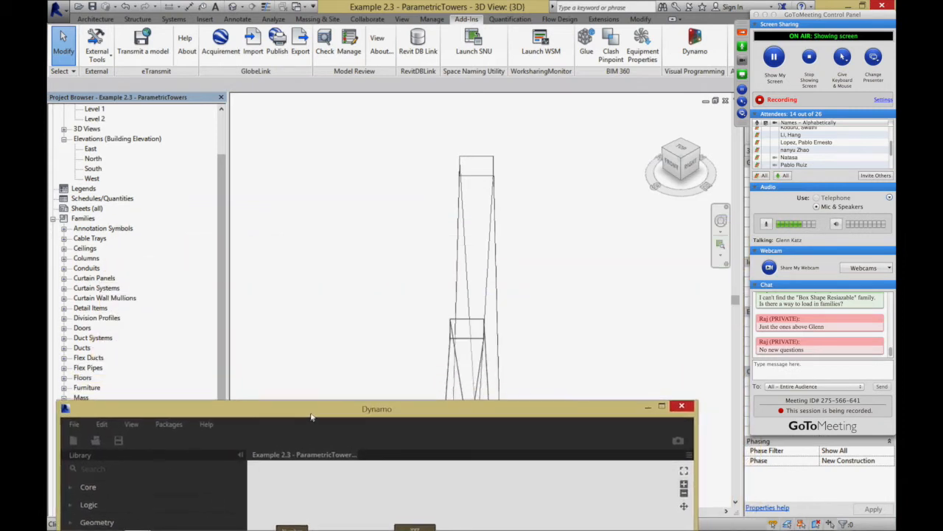
{"action": "left_click", "coordinate": [486, 178]}
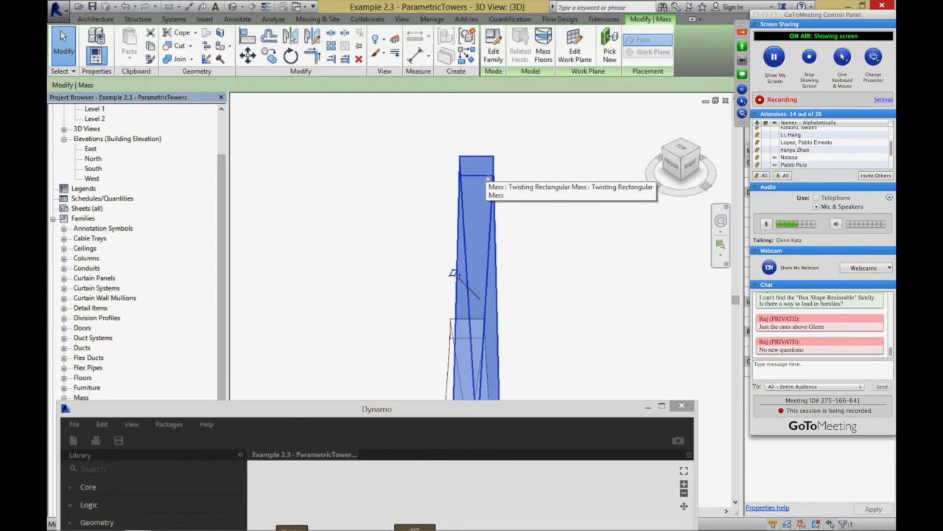
{"action": "key", "text": "Escape"}
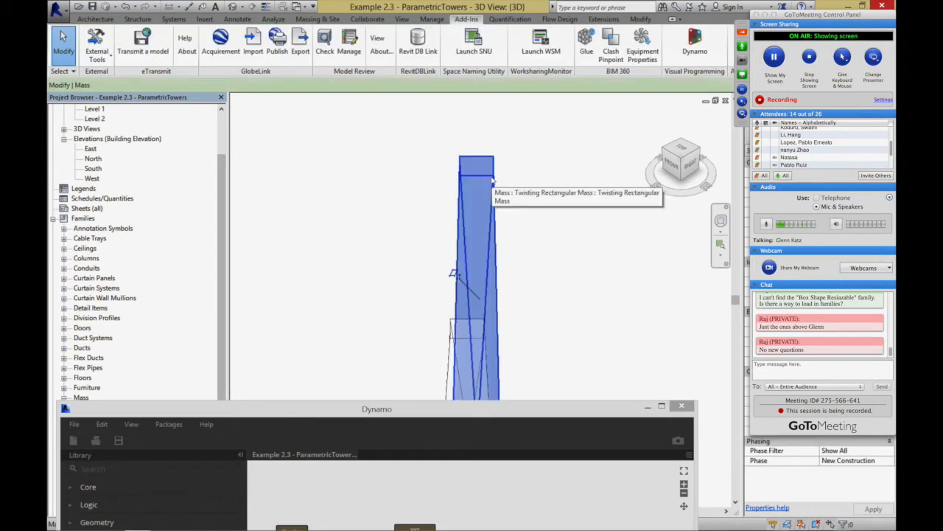
{"action": "key", "text": "Delete"}
Step: Resize and reposition the Dynamo window so its library and graph are visible over the Revit 3D view
{"action": "left_click_drag", "start_coordinate": [432, 402], "coordinate": [412, 39]}
{"action": "left_click_drag", "start_coordinate": [670, 473], "coordinate": [476, 447]}
{"action": "left_click_drag", "start_coordinate": [407, 52], "coordinate": [349, 89]}
{"action": "scroll", "coordinate": [396, 406], "scroll_direction": "down", "scroll_amount": 1}
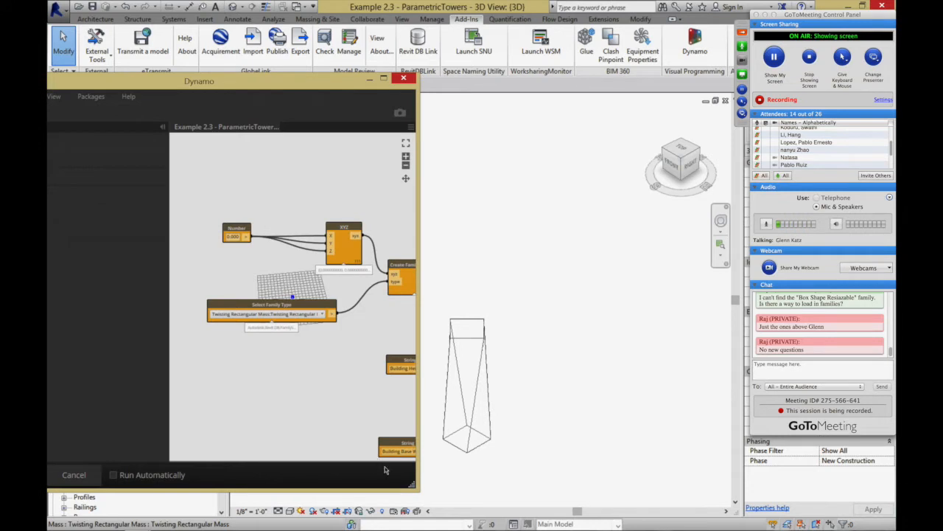
{"action": "left_click_drag", "start_coordinate": [411, 484], "coordinate": [425, 486]}
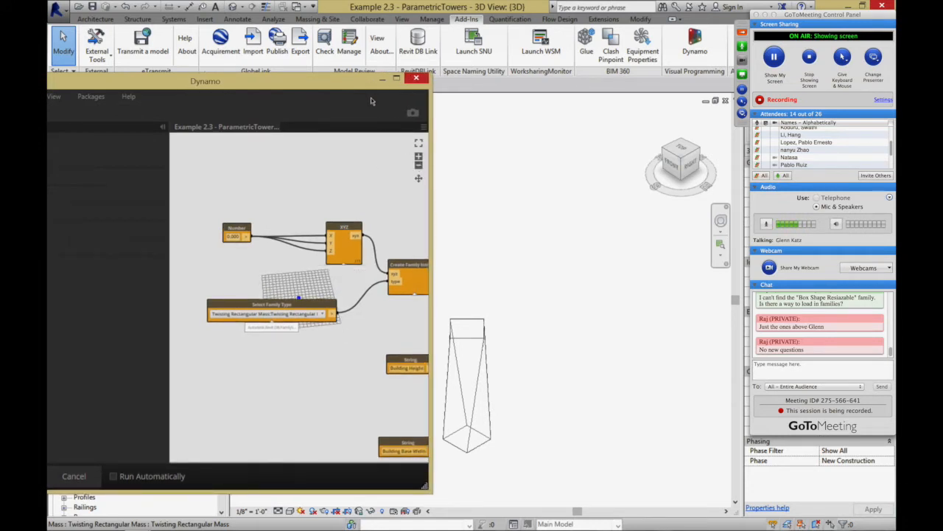
{"action": "left_click_drag", "start_coordinate": [352, 84], "coordinate": [509, 74]}
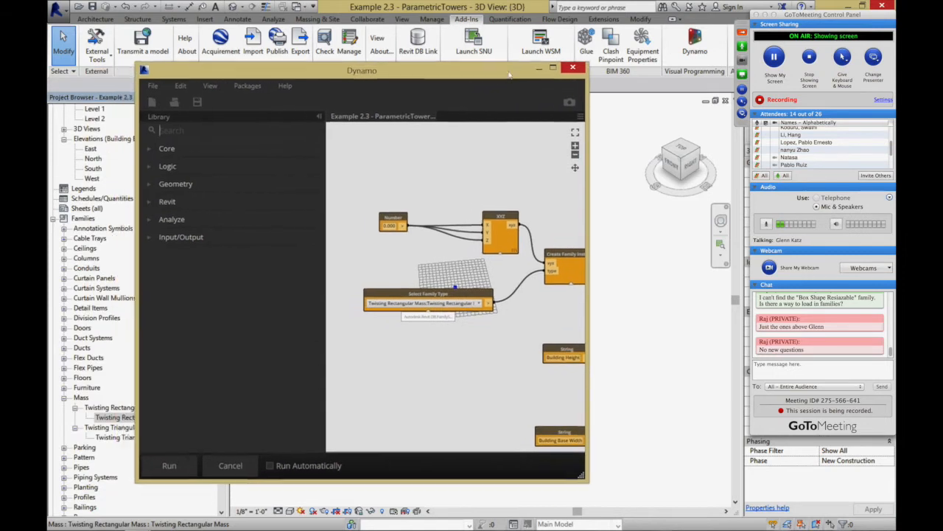
Step: Add a Set Family Instance Parameter node and place it to the lower right of the Create Family Instance node
{"action": "left_click", "coordinate": [575, 169]}
{"action": "left_click_drag", "start_coordinate": [532, 227], "coordinate": [433, 217]}
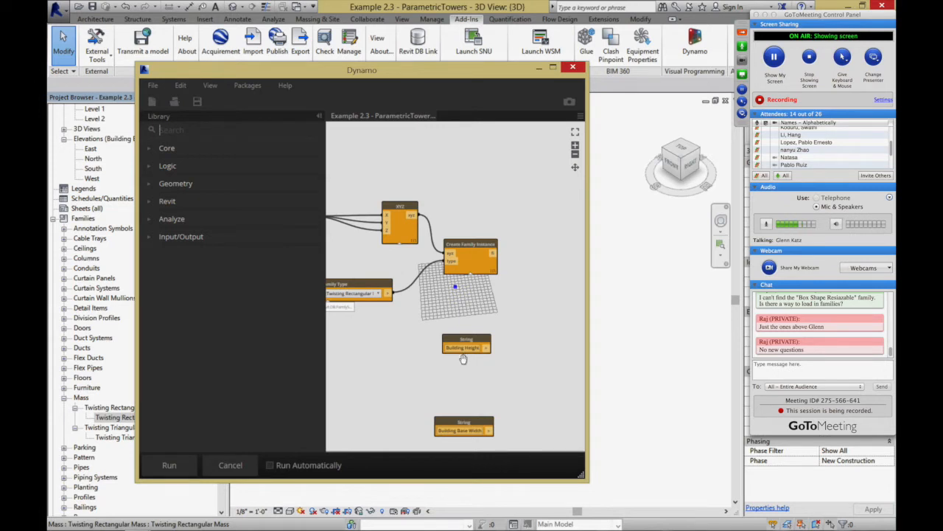
{"action": "left_click", "coordinate": [197, 129]}
{"action": "type", "text": "set famil"}
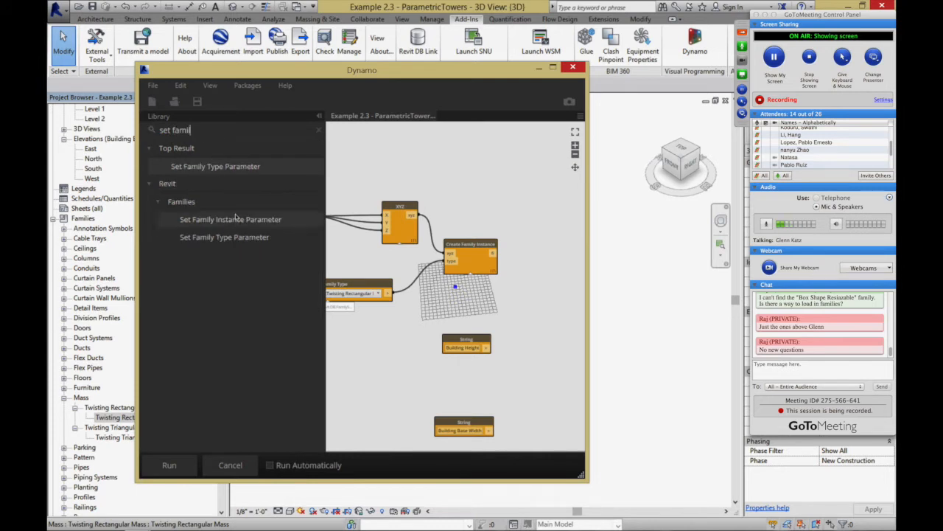
{"action": "left_click", "coordinate": [234, 219]}
{"action": "middle_click_drag", "start_coordinate": [470, 269], "coordinate": [454, 241]}
{"action": "key", "text": "Escape"}
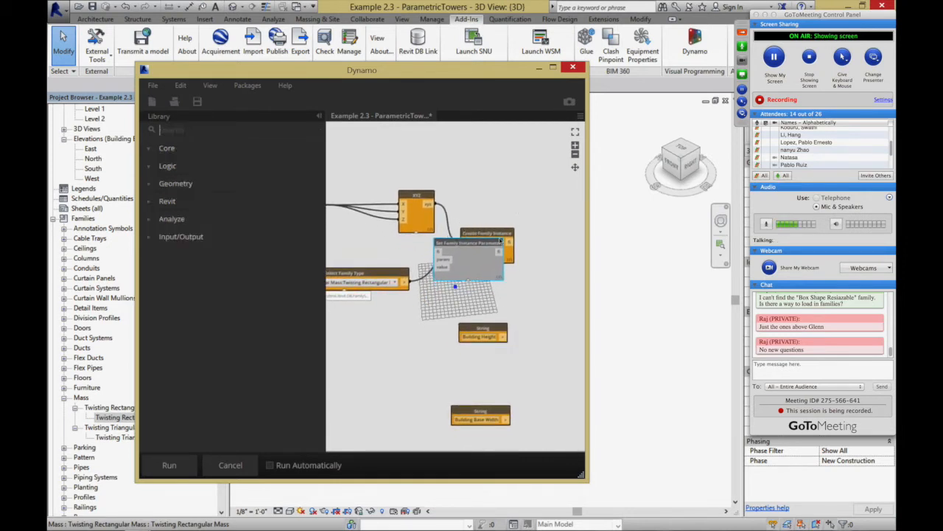
{"action": "left_click_drag", "start_coordinate": [475, 245], "coordinate": [552, 274]}
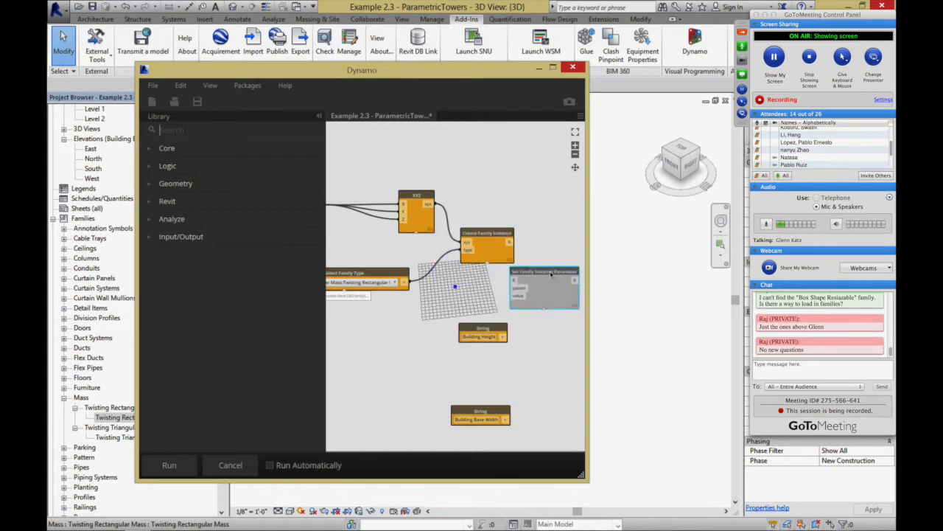
{"action": "left_click", "coordinate": [549, 348]}
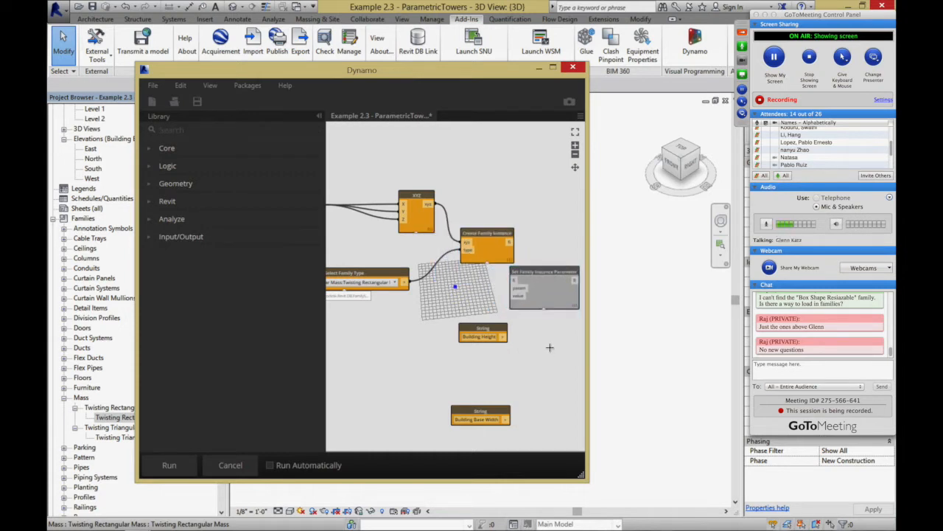
{"action": "left_click", "coordinate": [575, 170]}
{"action": "left_click_drag", "start_coordinate": [530, 172], "coordinate": [436, 167]}
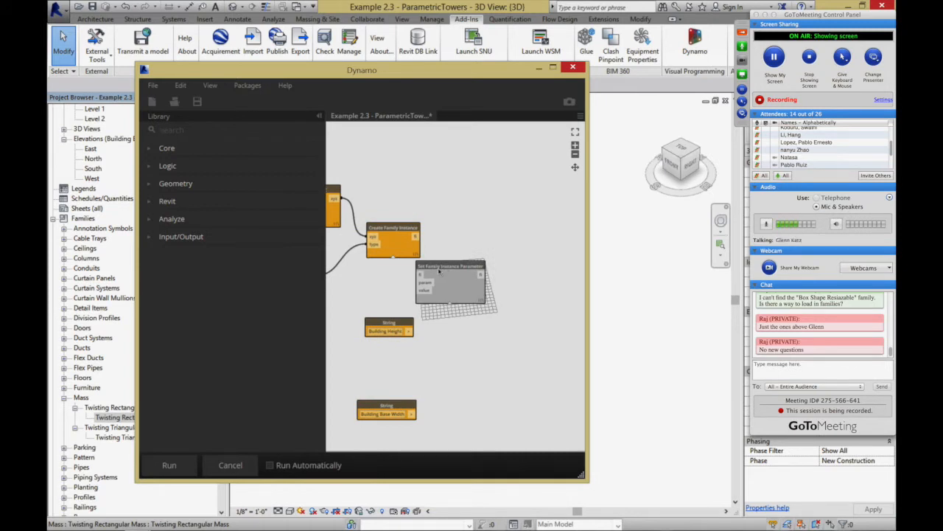
{"action": "left_click_drag", "start_coordinate": [439, 271], "coordinate": [485, 270]}
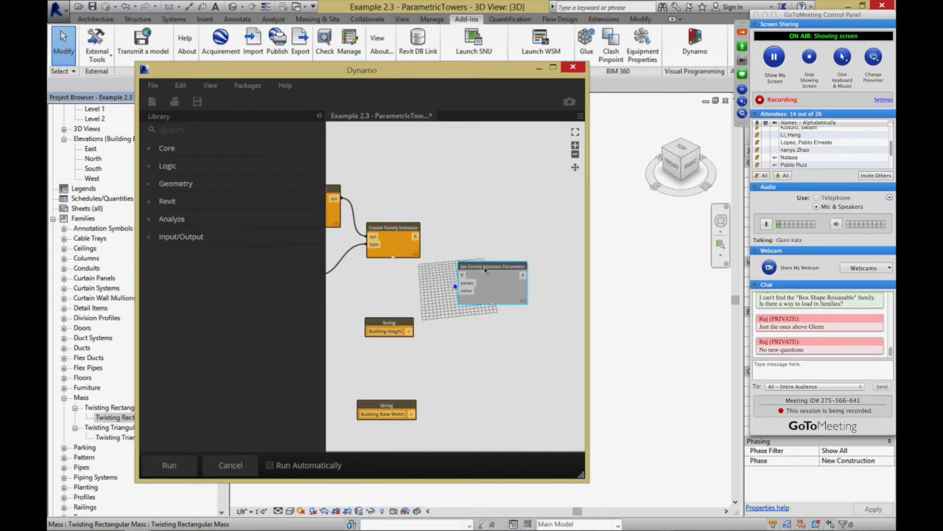
Step: Connect Create Family Instance and the Building Height string to Set Family Instance Parameter's instance and param inputs, moving the string node up beside it
{"action": "left_click_drag", "start_coordinate": [416, 237], "coordinate": [462, 276]}
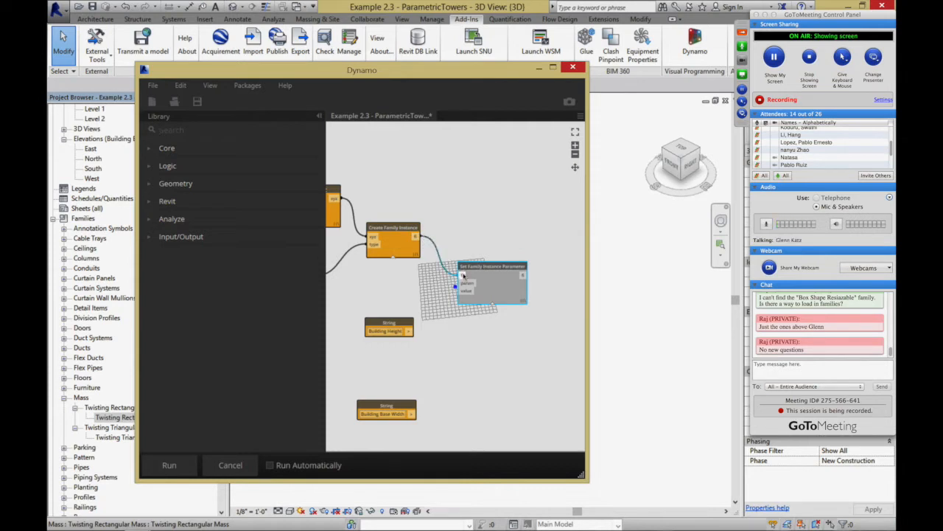
{"action": "left_click_drag", "start_coordinate": [414, 331], "coordinate": [467, 287]}
{"action": "left_click", "coordinate": [396, 324]}
{"action": "left_click_drag", "start_coordinate": [396, 324], "coordinate": [398, 290]}
{"action": "left_click", "coordinate": [423, 348]}
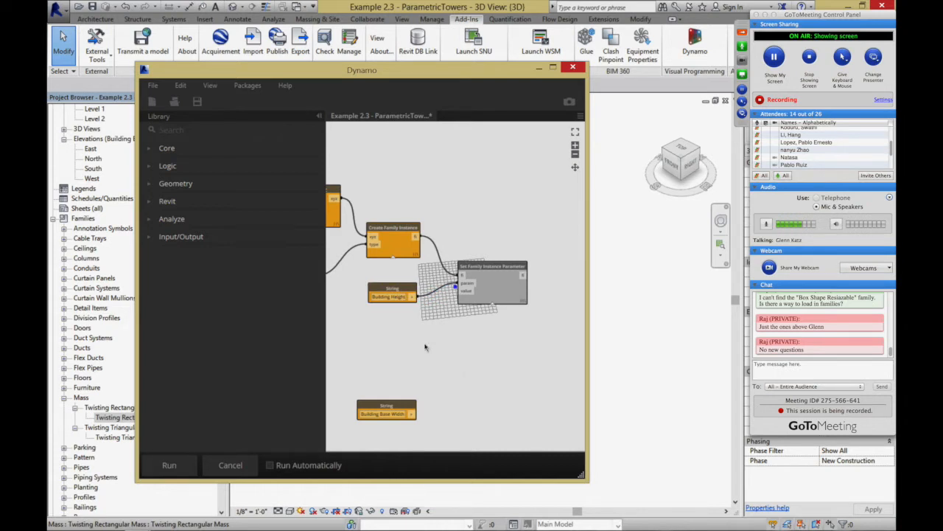
Step: Add a Number Slider node below the Building Height string and connect it to Set Family Instance Parameter's value input
{"action": "left_click", "coordinate": [188, 129]}
{"action": "type", "text": "slider"}
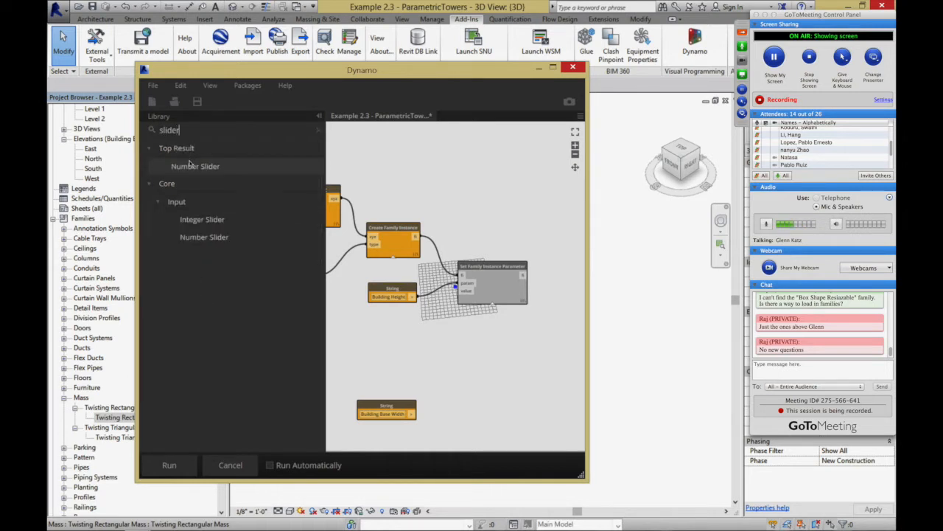
{"action": "left_click", "coordinate": [191, 165]}
{"action": "left_click_drag", "start_coordinate": [439, 264], "coordinate": [349, 331]}
{"action": "left_click_drag", "start_coordinate": [462, 337], "coordinate": [456, 290]}
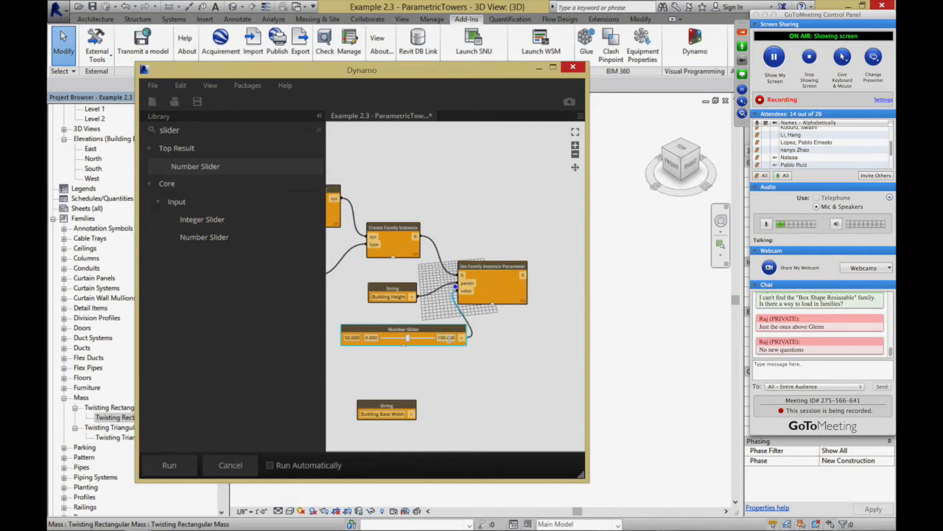
Step: Set the Building Height slider's maximum to 1000 and its value to 10
{"action": "type", "text": "100"}
{"action": "key", "text": "Return"}
{"action": "type", "text": "0"}
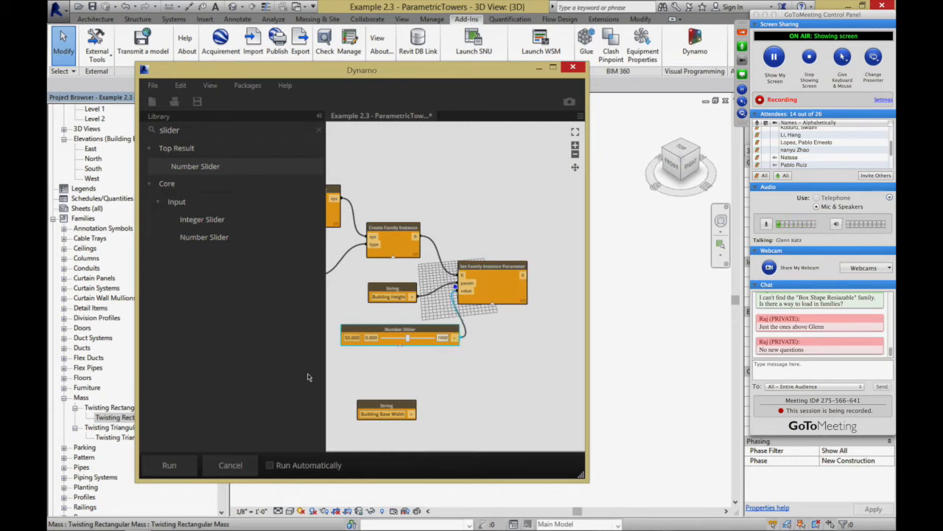
{"action": "left_click", "coordinate": [348, 339]}
{"action": "type", "text": "70"}
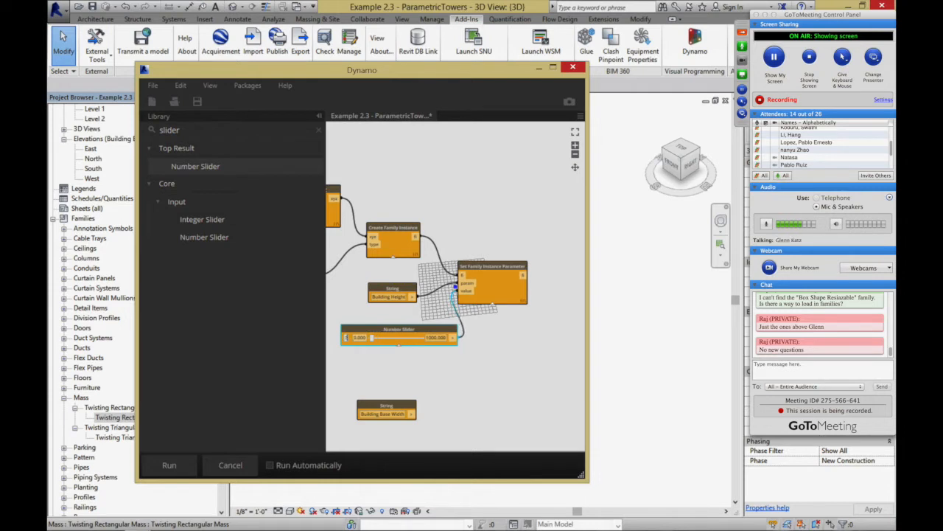
{"action": "key", "text": "Return"}
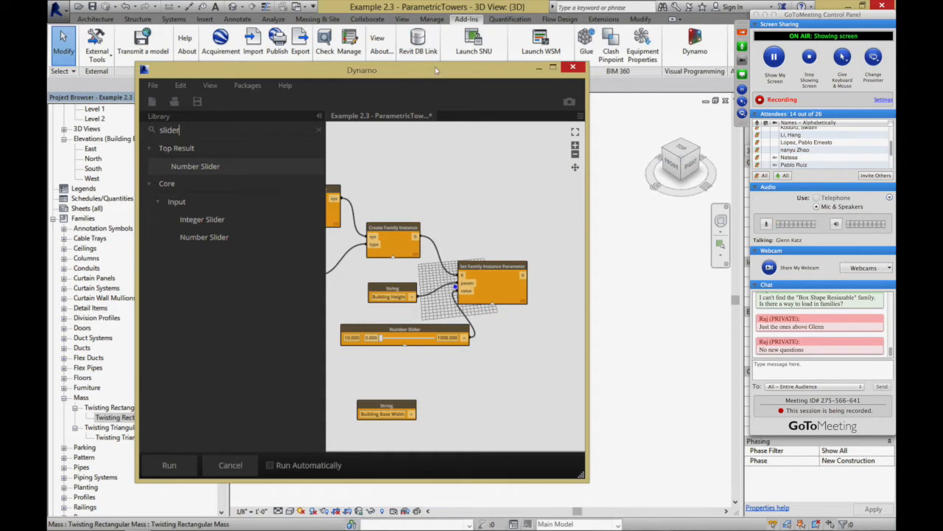
Step: Enable Run Automatically and vary the Building Height slider with the tower in view beside the Dynamo window, ending at about 330
{"action": "left_click_drag", "start_coordinate": [435, 66], "coordinate": [304, 40]}
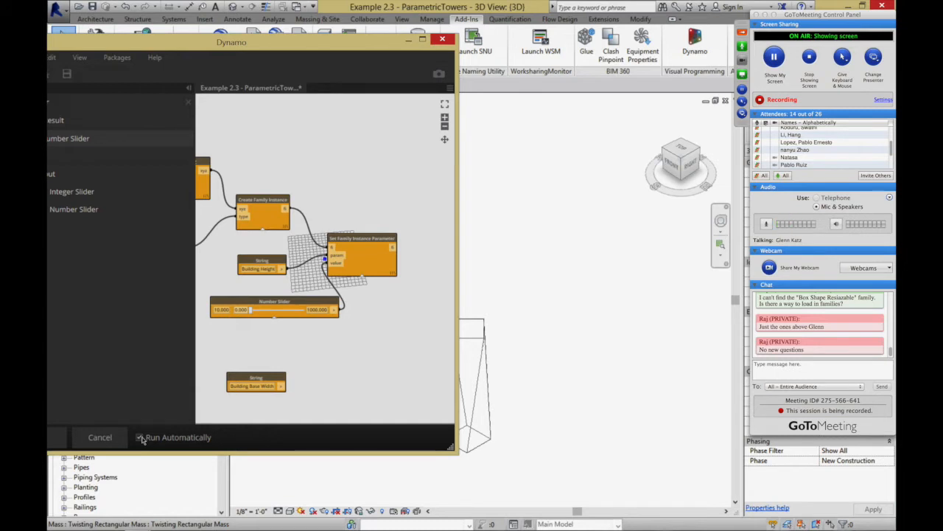
{"action": "left_click_drag", "start_coordinate": [250, 311], "coordinate": [293, 311]}
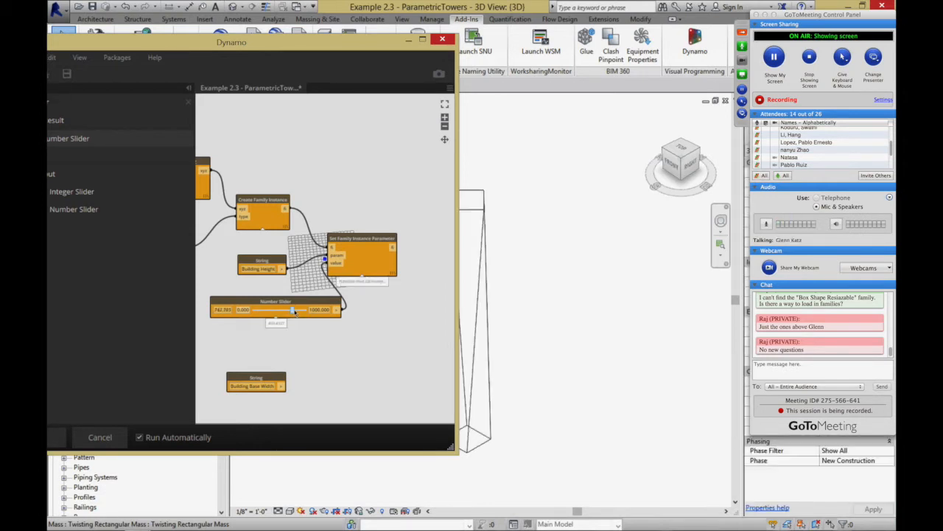
{"action": "left_click_drag", "start_coordinate": [294, 312], "coordinate": [280, 312]}
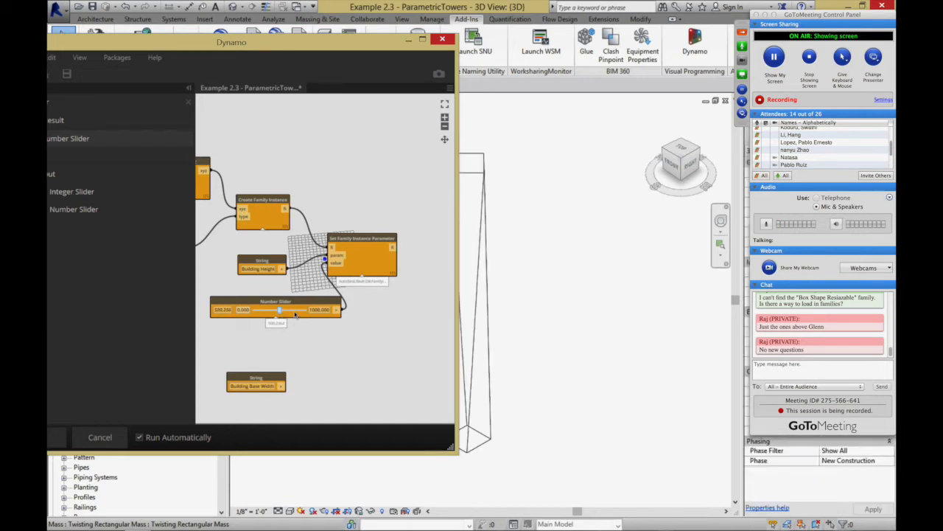
{"action": "left_click", "coordinate": [722, 221]}
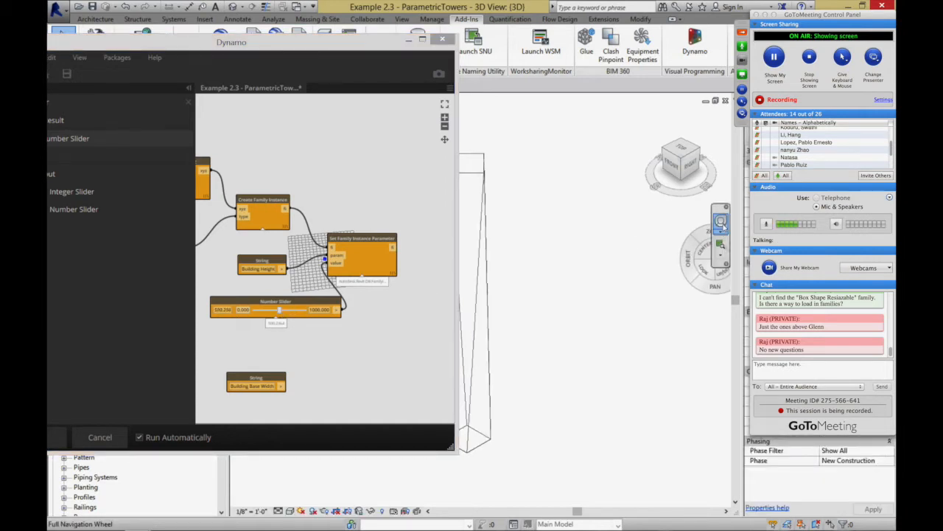
{"action": "left_click_drag", "start_coordinate": [655, 291], "coordinate": [715, 359]}
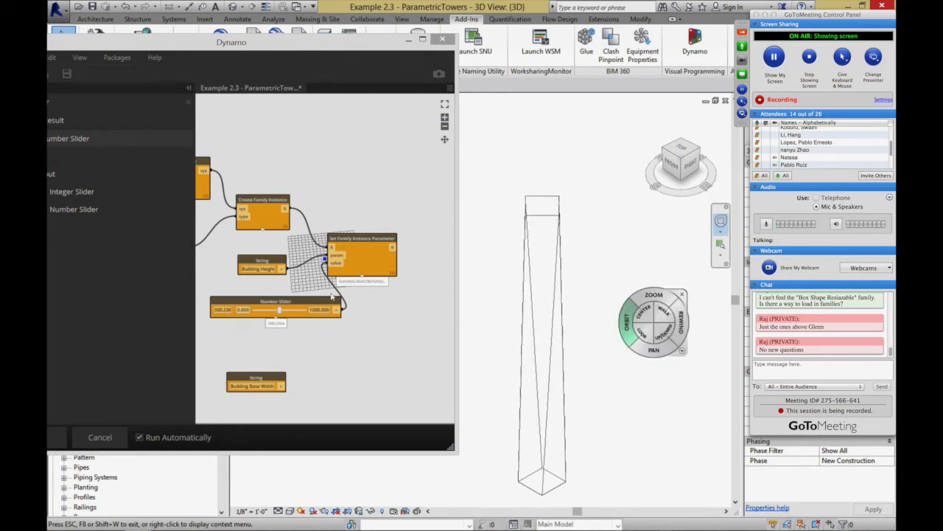
{"action": "mouse_move", "coordinate": [278, 312]}
{"action": "left_mouse_down"}
{"action": "mouse_move", "coordinate": [260, 314]}
{"action": "mouse_move", "coordinate": [271, 314]}
{"action": "left_mouse_up"}
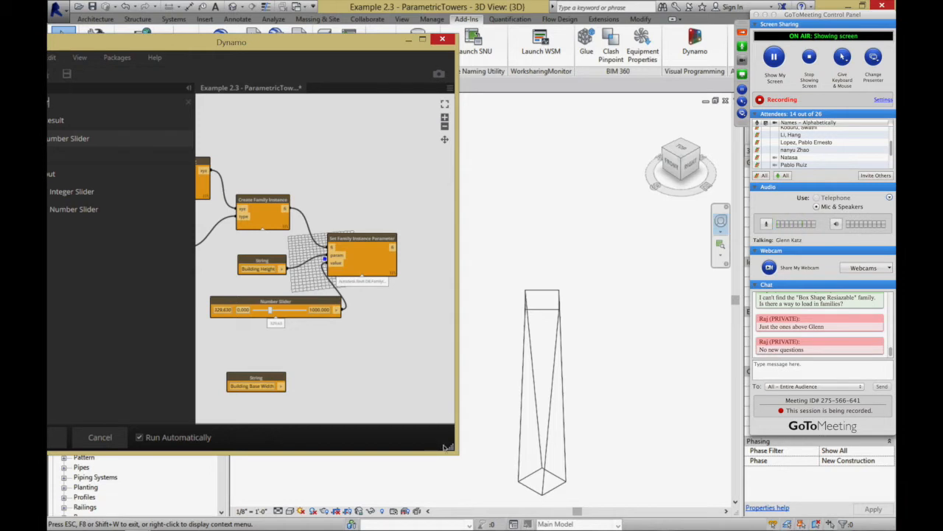
Step: Enlarge the Dynamo window and add a second Number Slider node just below the Building Base Width string
{"action": "left_click_drag", "start_coordinate": [457, 452], "coordinate": [516, 492]}
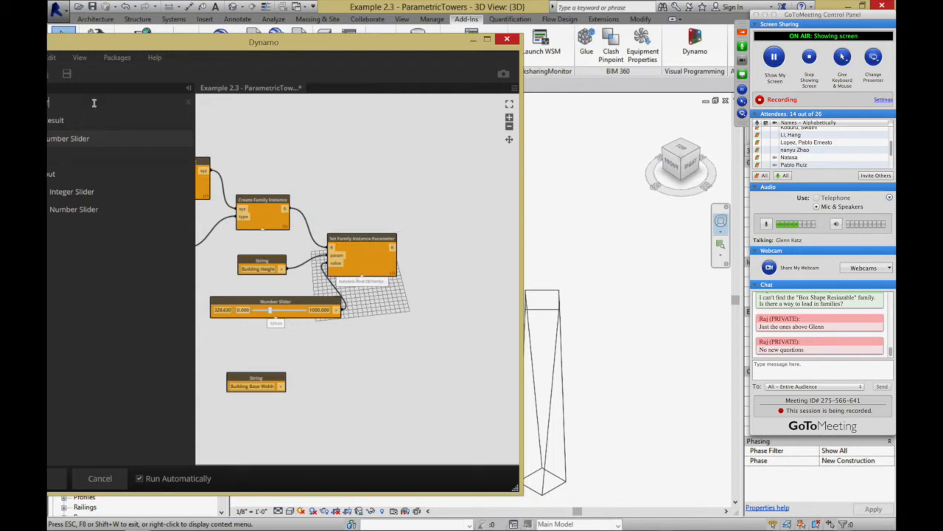
{"action": "left_click", "coordinate": [81, 142]}
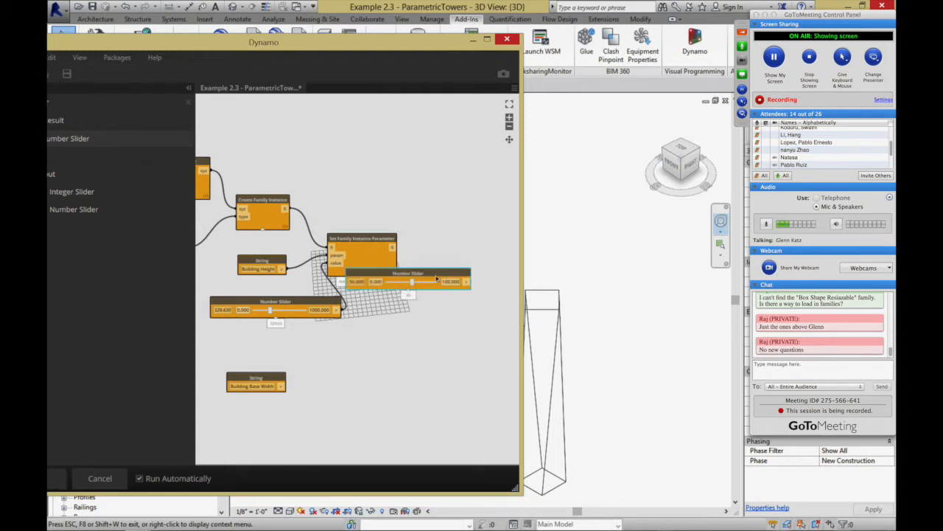
{"action": "left_click_drag", "start_coordinate": [408, 280], "coordinate": [334, 369]}
{"action": "left_click_drag", "start_coordinate": [326, 412], "coordinate": [261, 410]}
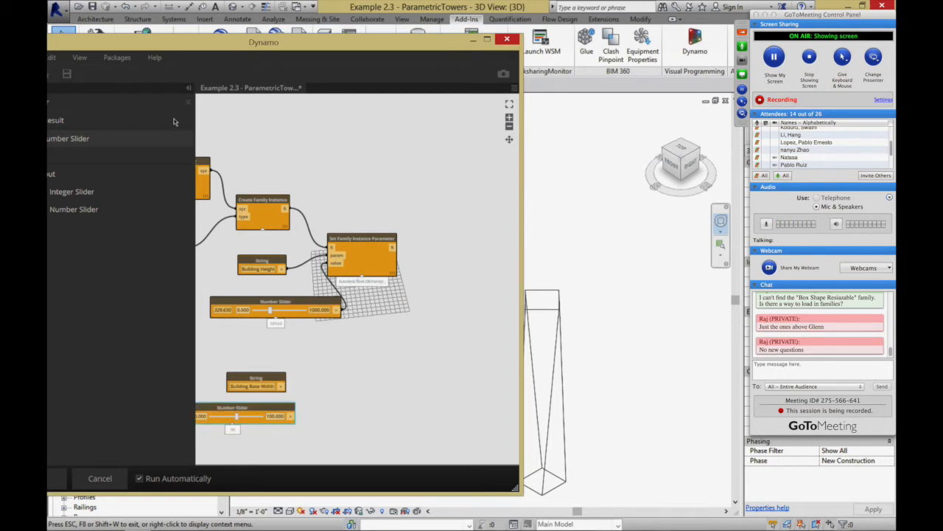
Step: Bring the node library back into view and add a second Set Family Instance Parameter node beside the Building Base Width string
{"action": "left_click_drag", "start_coordinate": [154, 47], "coordinate": [227, 46]}
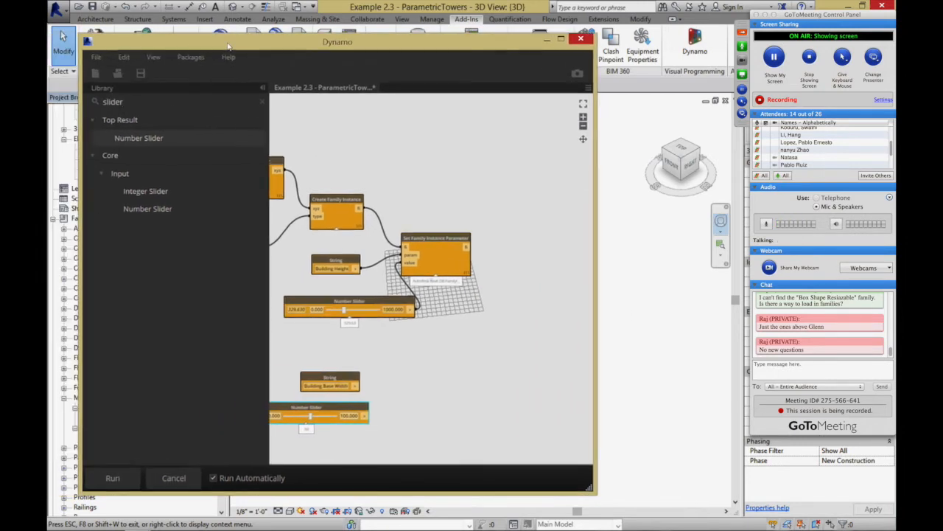
{"action": "left_click_drag", "start_coordinate": [144, 98], "coordinate": [74, 104]}
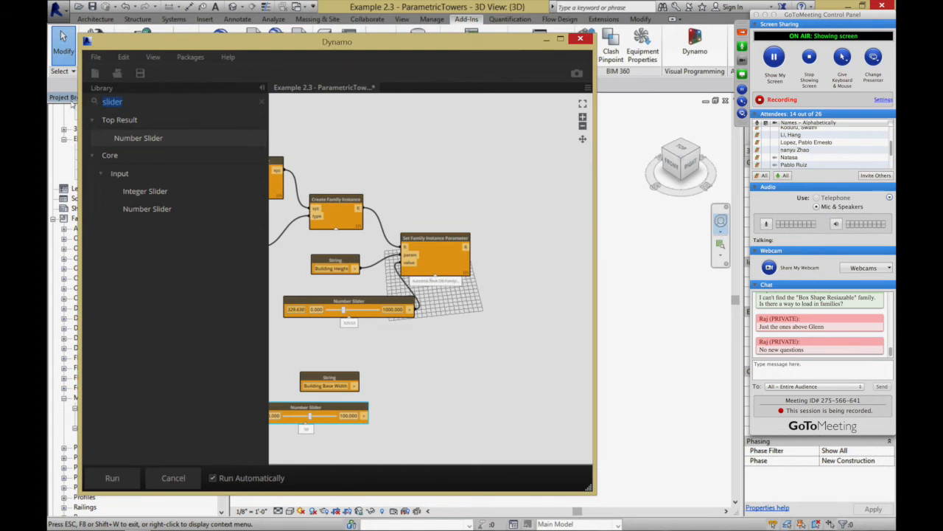
{"action": "type", "text": "instan"}
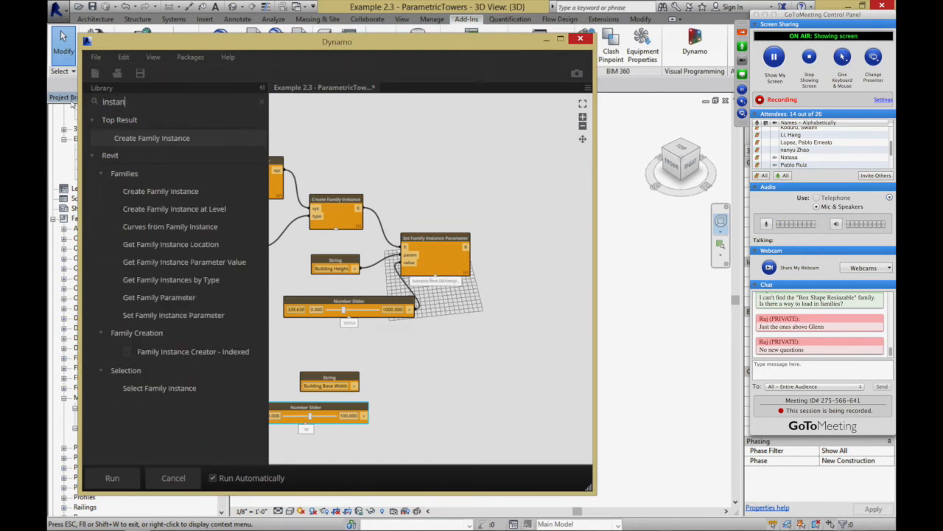
{"action": "left_click", "coordinate": [165, 316]}
{"action": "left_click_drag", "start_coordinate": [470, 291], "coordinate": [462, 371]}
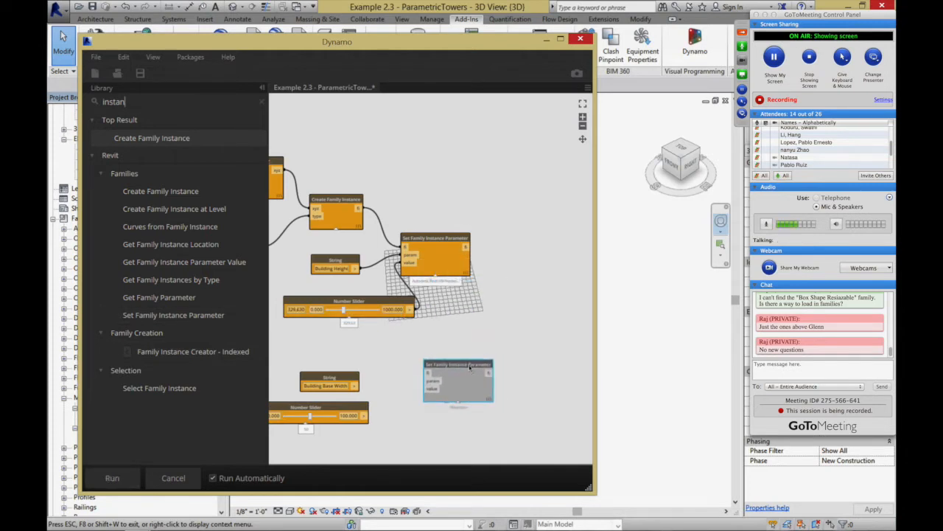
Step: Connect Create Family Instance, the Building Base Width string and its slider to the second Set Family Instance Parameter's instance, param and value inputs
{"action": "left_click", "coordinate": [360, 214]}
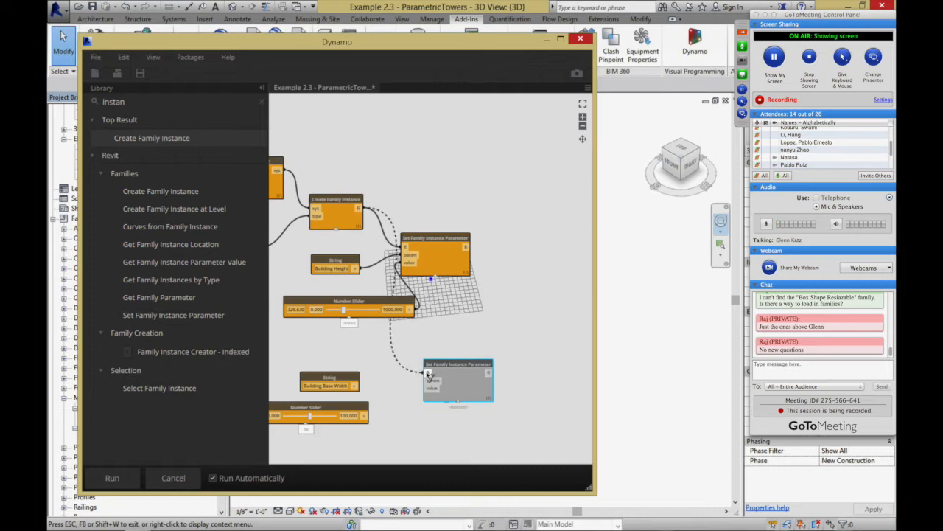
{"action": "left_click", "coordinate": [427, 373]}
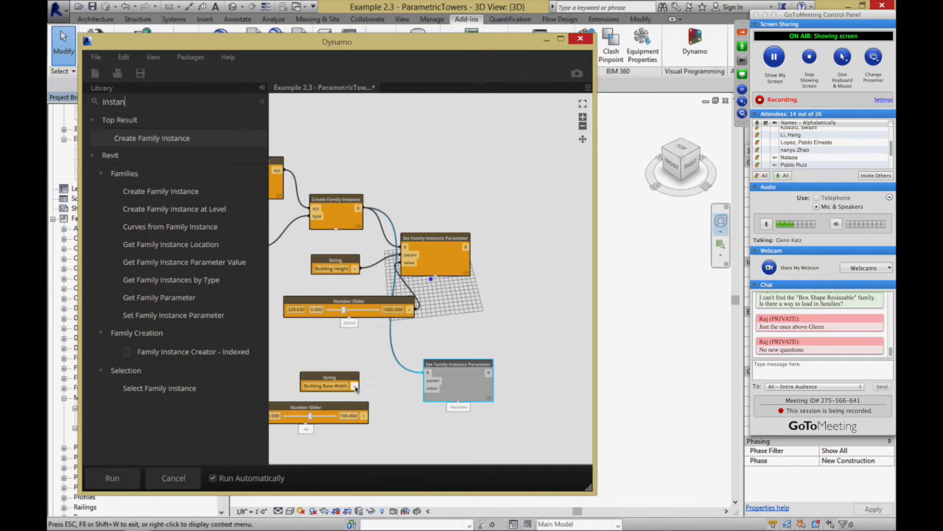
{"action": "left_click", "coordinate": [432, 383]}
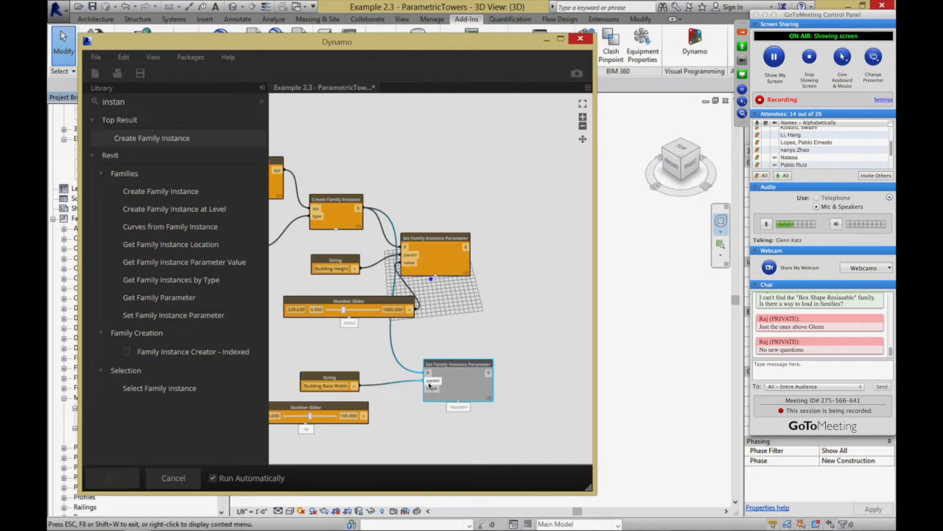
{"action": "left_click", "coordinate": [365, 415]}
{"action": "left_click", "coordinate": [426, 389]}
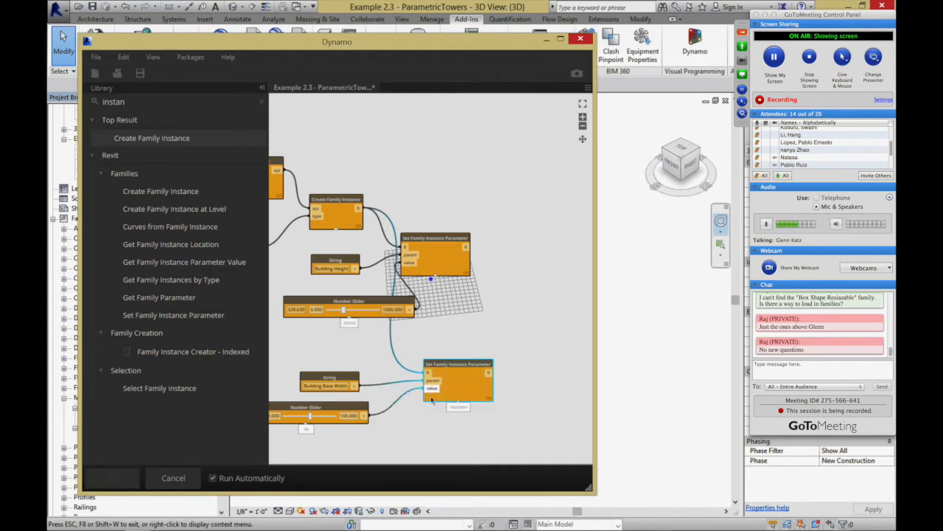
Step: Move the Dynamo window clear of the tower and vary the Building Base Width slider, ending at about 44
{"action": "left_click_drag", "start_coordinate": [461, 45], "coordinate": [360, 52]}
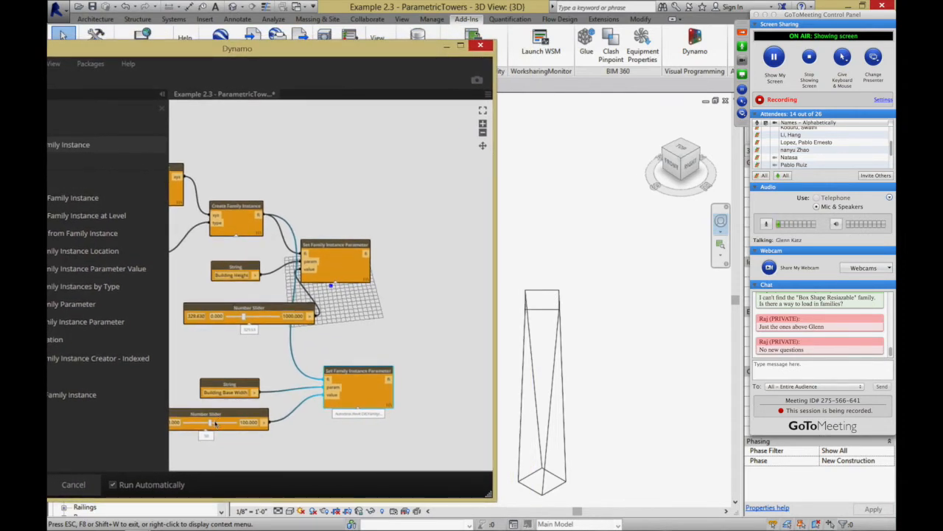
{"action": "mouse_move", "coordinate": [210, 426]}
{"action": "left_mouse_down"}
{"action": "mouse_move", "coordinate": [238, 430]}
{"action": "mouse_move", "coordinate": [191, 426]}
{"action": "left_mouse_up"}
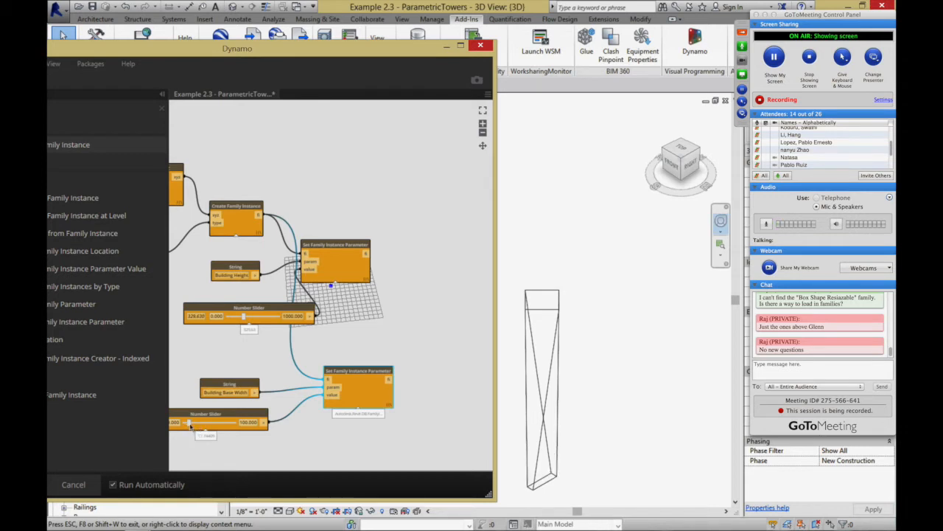
{"action": "left_click_drag", "start_coordinate": [191, 425], "coordinate": [206, 426]}
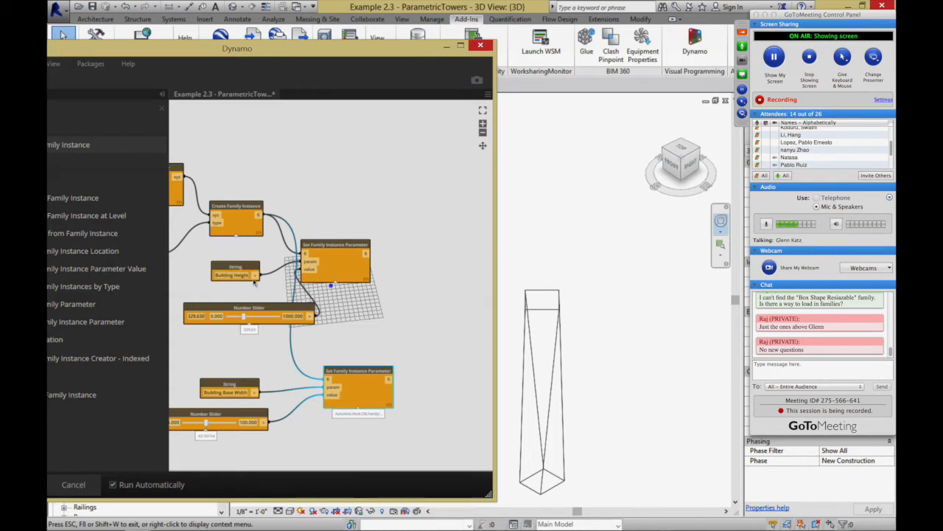
Step: Change the Select Family Type node to Twisting Triangular Mass
{"action": "left_click_drag", "start_coordinate": [256, 49], "coordinate": [324, 53]}
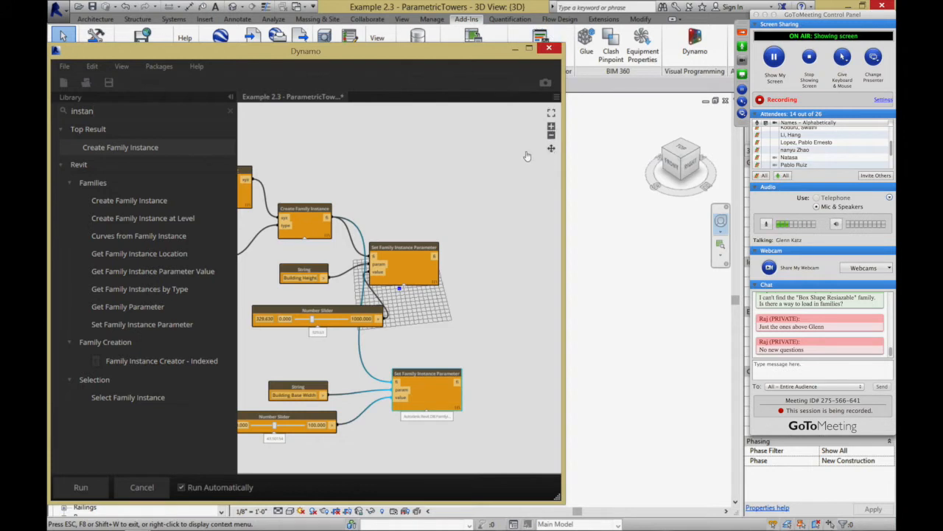
{"action": "middle_click_drag", "start_coordinate": [387, 183], "coordinate": [496, 174]}
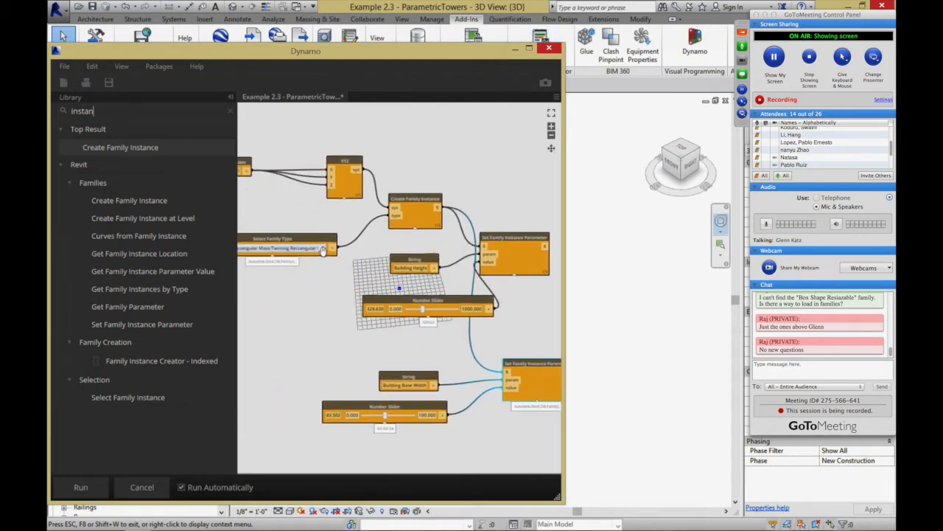
{"action": "middle_click_drag", "start_coordinate": [323, 250], "coordinate": [390, 286]}
{"action": "left_click", "coordinate": [391, 284]}
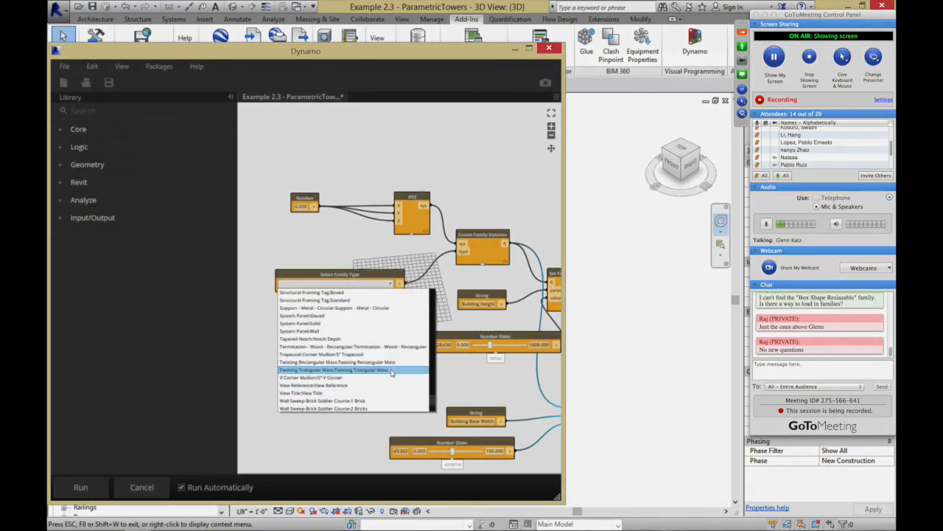
{"action": "left_click", "coordinate": [392, 371]}
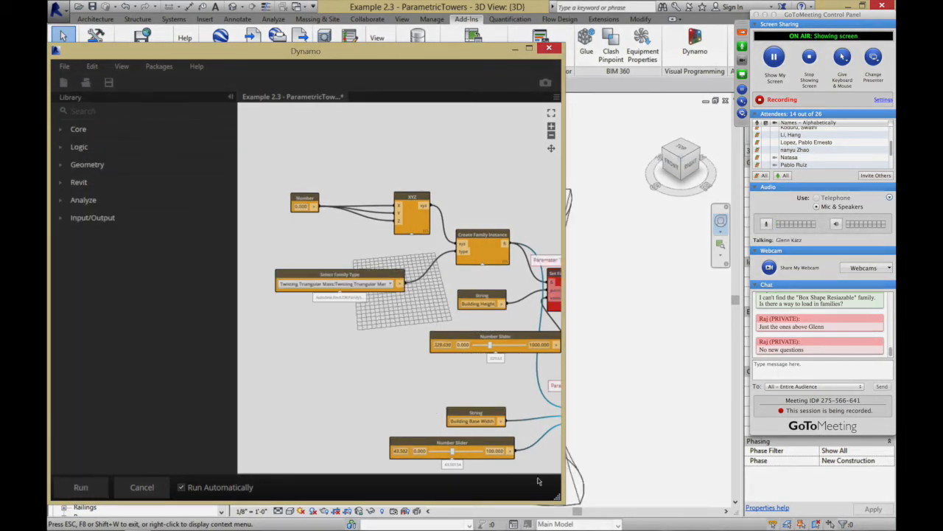
Step: Widen the Dynamo window to show both parameter nodes, shift it clear of the 3D view and select the twisting triangular mass
{"action": "left_click_drag", "start_coordinate": [559, 497], "coordinate": [661, 506]}
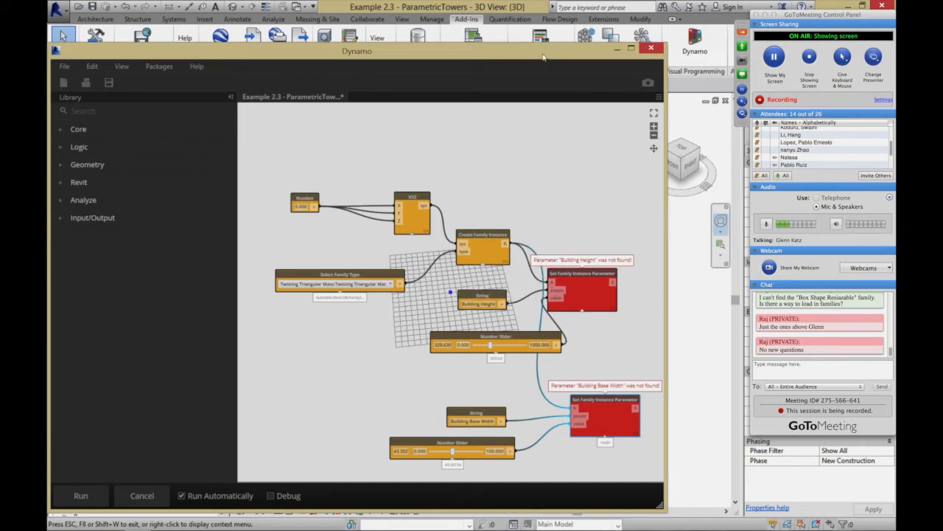
{"action": "left_click_drag", "start_coordinate": [535, 53], "coordinate": [441, 64]}
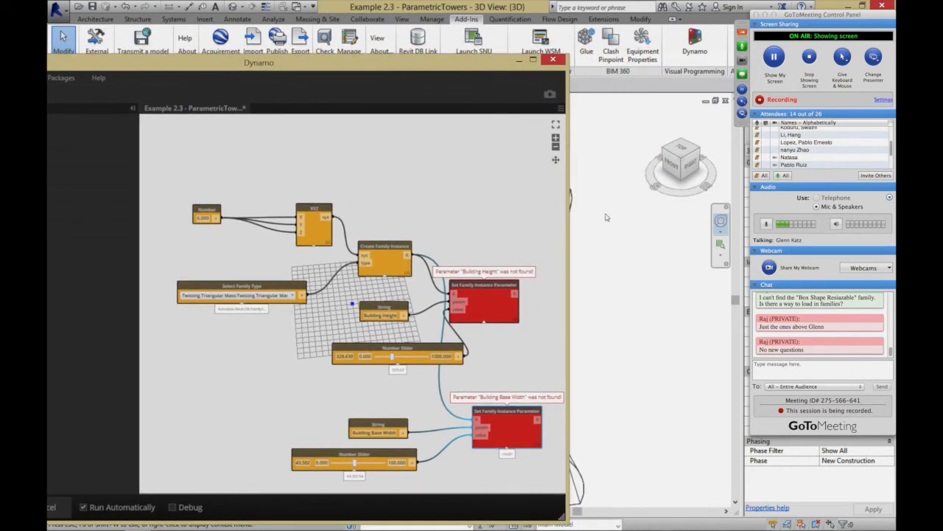
{"action": "middle_click_drag", "start_coordinate": [619, 265], "coordinate": [587, 257]}
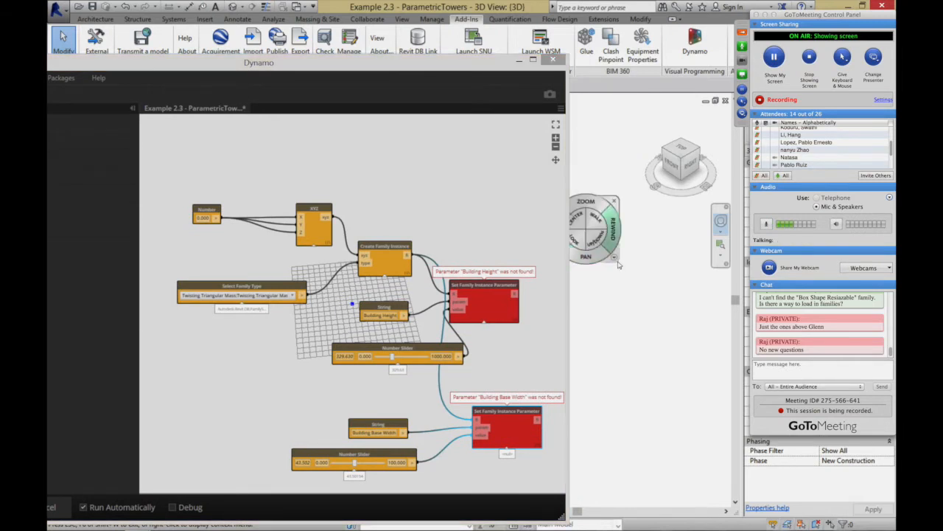
{"action": "left_click_drag", "start_coordinate": [474, 70], "coordinate": [461, 288]}
{"action": "left_click", "coordinate": [486, 179]}
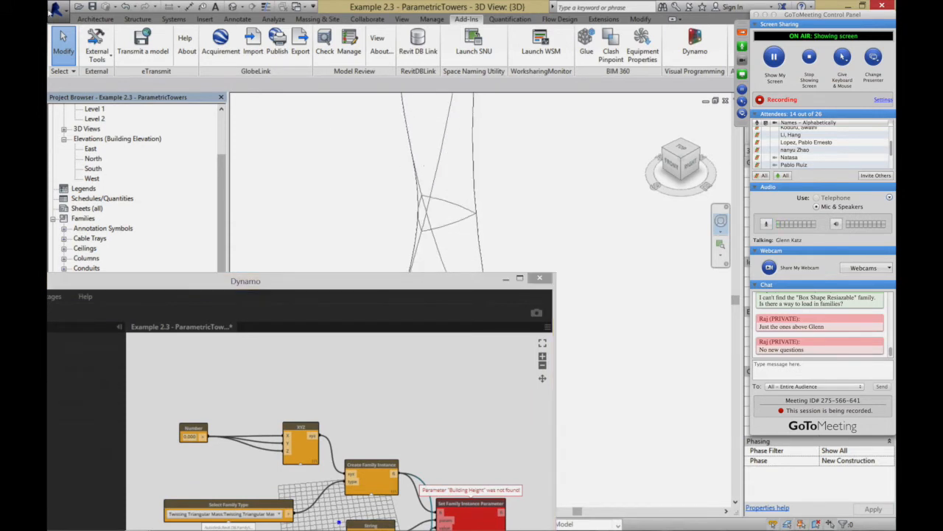
{"action": "left_click", "coordinate": [64, 44]}
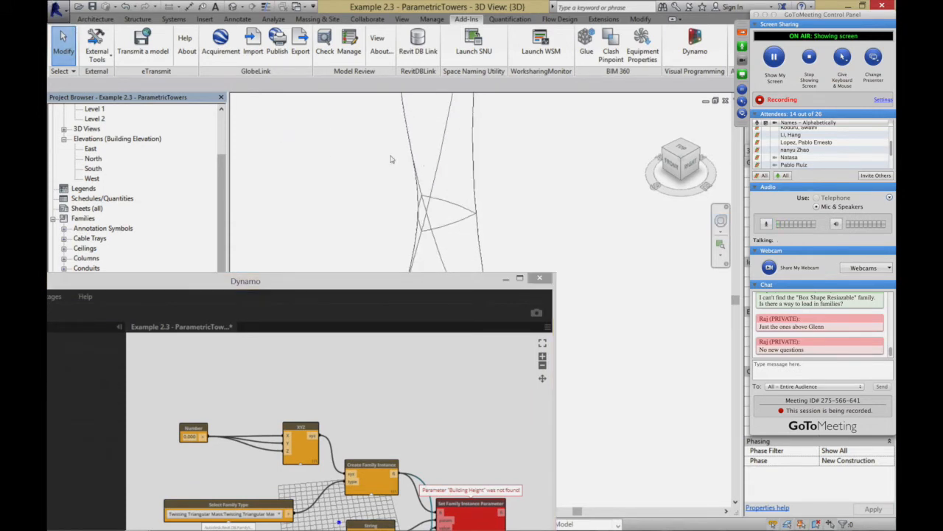
{"action": "left_click", "coordinate": [435, 177]}
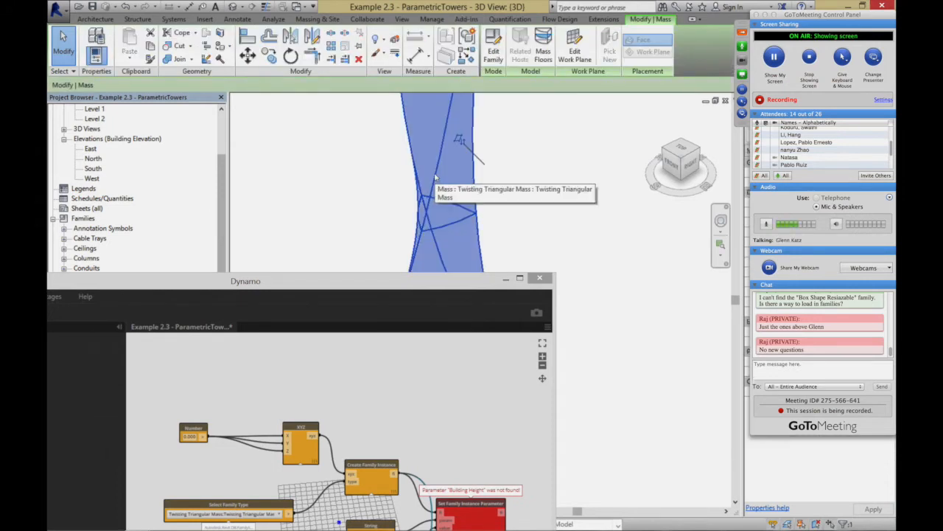
Step: Collapse the meeting control panel, bring the parameter nodes into view and change the Building Height string to "Mid Radius"
{"action": "left_click", "coordinate": [742, 31]}
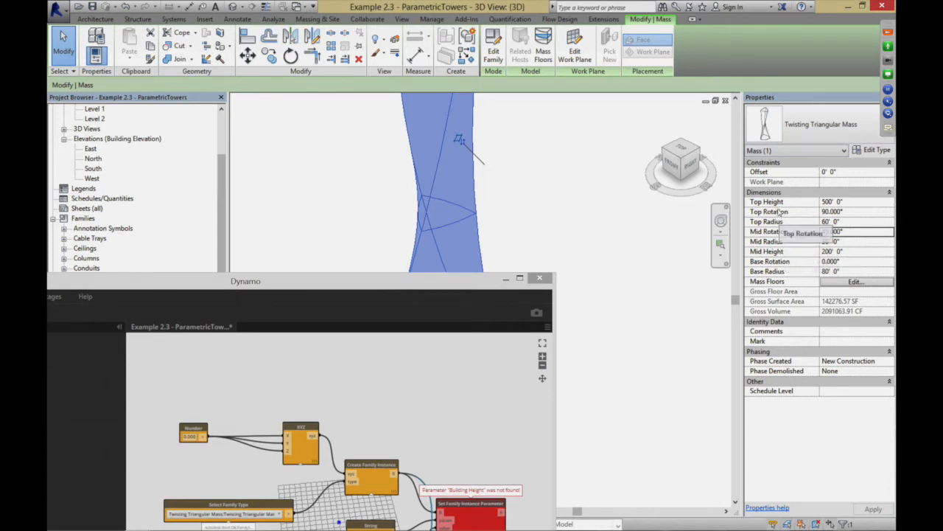
{"action": "left_click_drag", "start_coordinate": [406, 282], "coordinate": [463, 170]}
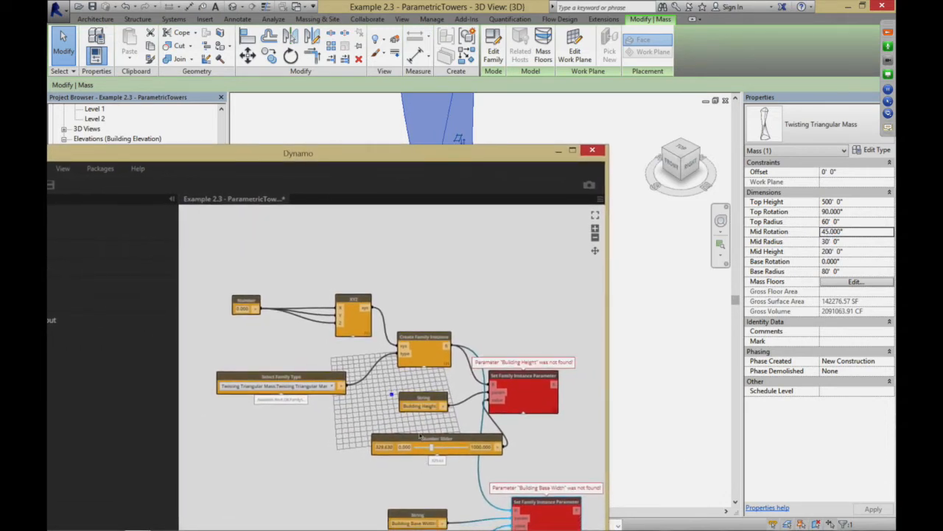
{"action": "left_click", "coordinate": [419, 406]}
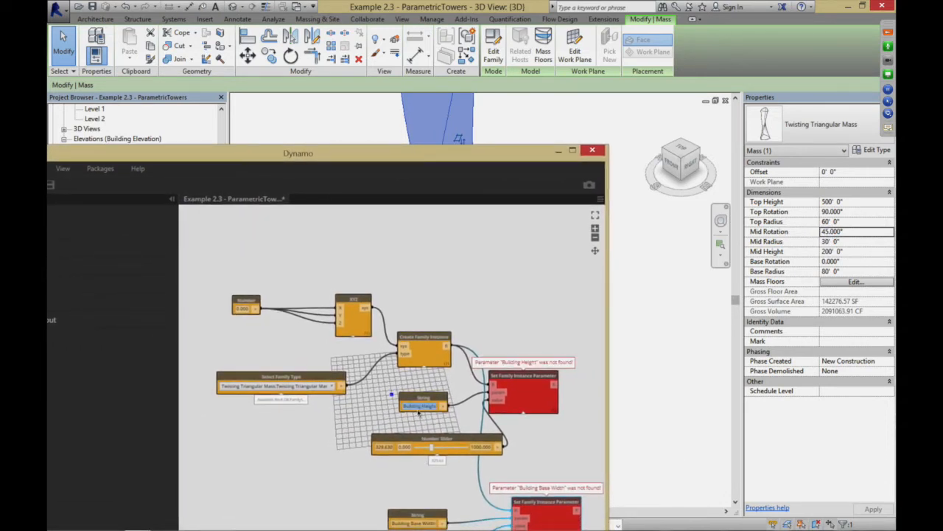
{"action": "type", "text": "Mid Radius"}
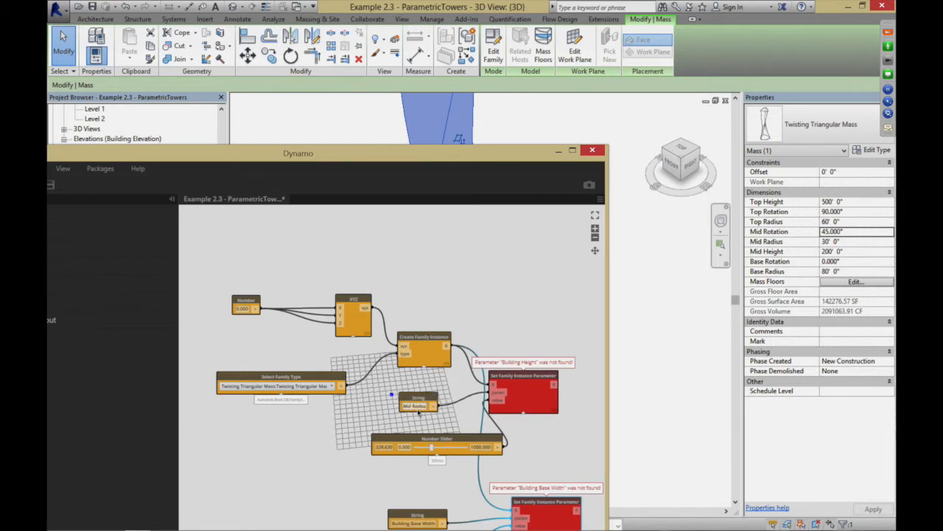
{"action": "left_click", "coordinate": [490, 294]}
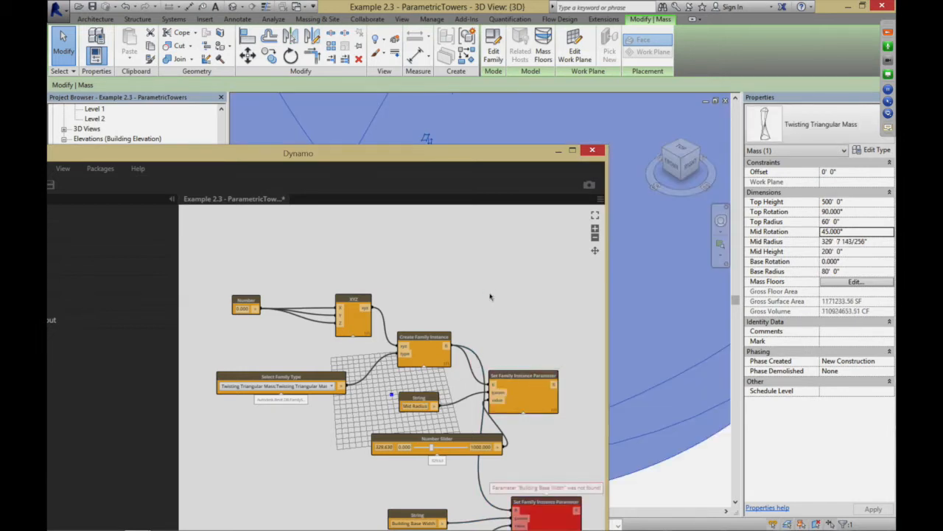
Step: Move the Dynamo window clear of the full mass and reduce the Mid Radius slider to about 206
{"action": "left_click_drag", "start_coordinate": [502, 159], "coordinate": [398, 124]}
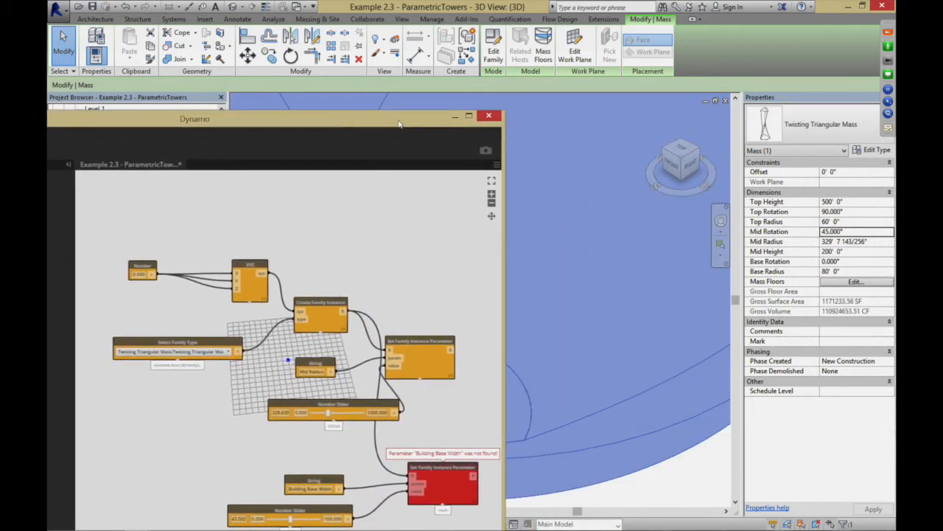
{"action": "left_click", "coordinate": [641, 244]}
{"action": "scroll", "coordinate": [641, 245], "scroll_direction": "down", "scroll_amount": 5}
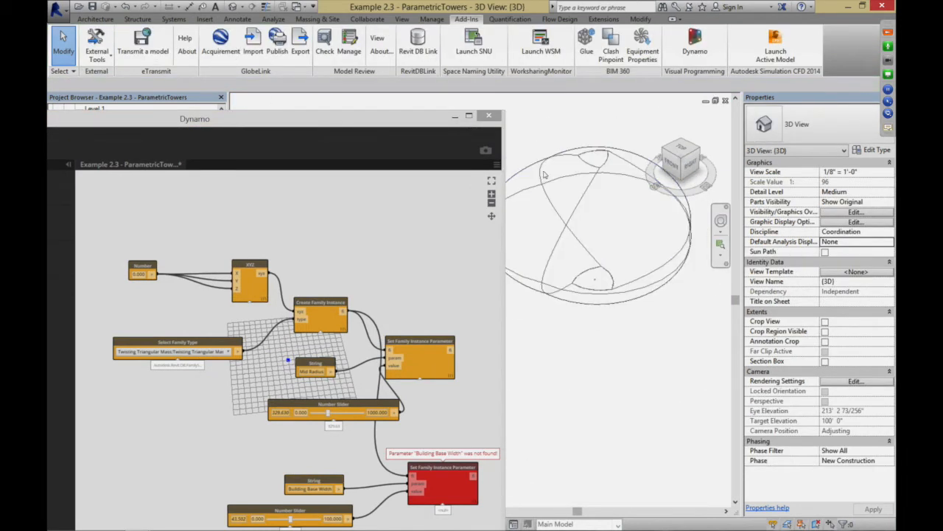
{"action": "left_click_drag", "start_coordinate": [424, 122], "coordinate": [383, 68]}
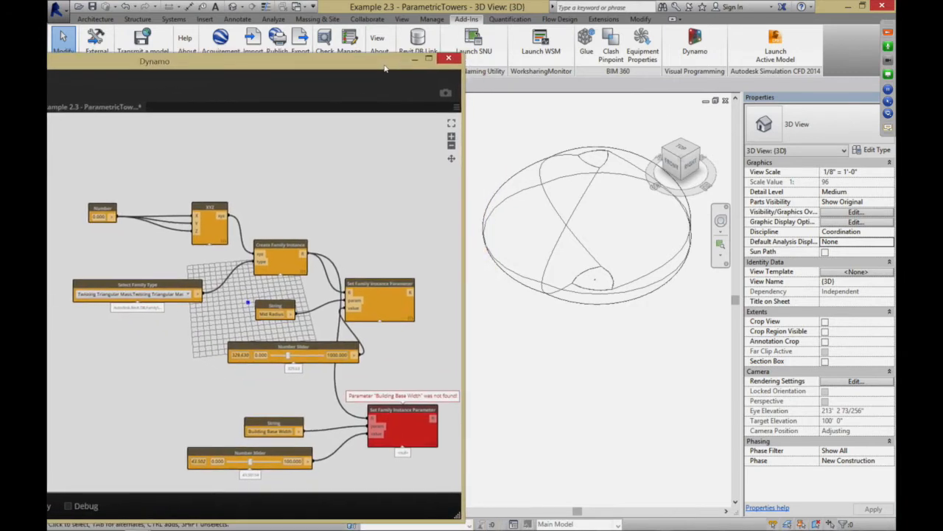
{"action": "left_click_drag", "start_coordinate": [289, 357], "coordinate": [298, 357]}
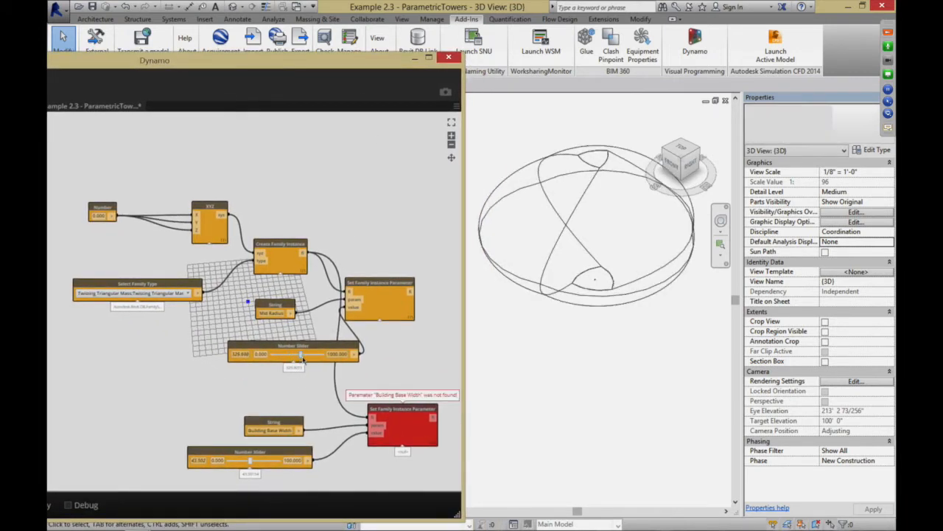
{"action": "left_click_drag", "start_coordinate": [289, 357], "coordinate": [282, 357]}
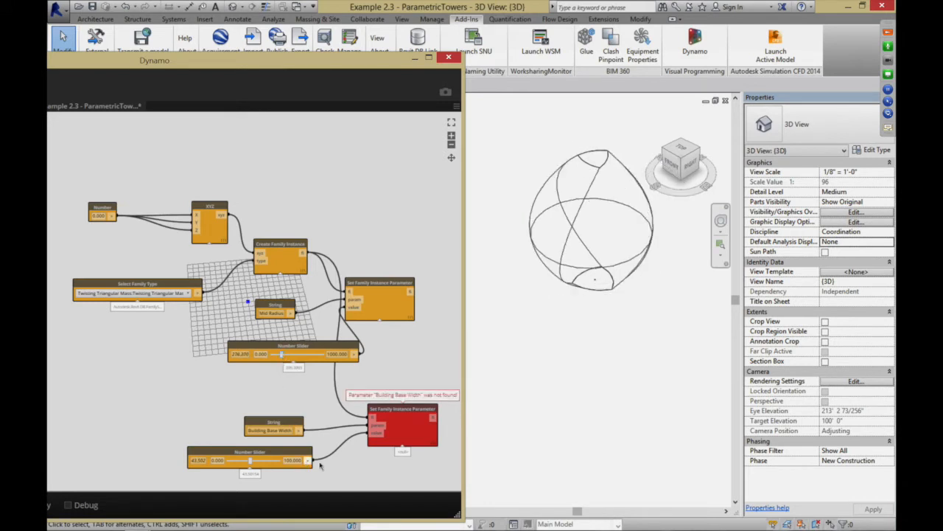
Step: Select the twisting triangular mass to show its properties and change the Building Base Width string to "Top Height"
{"action": "left_click", "coordinate": [544, 376]}
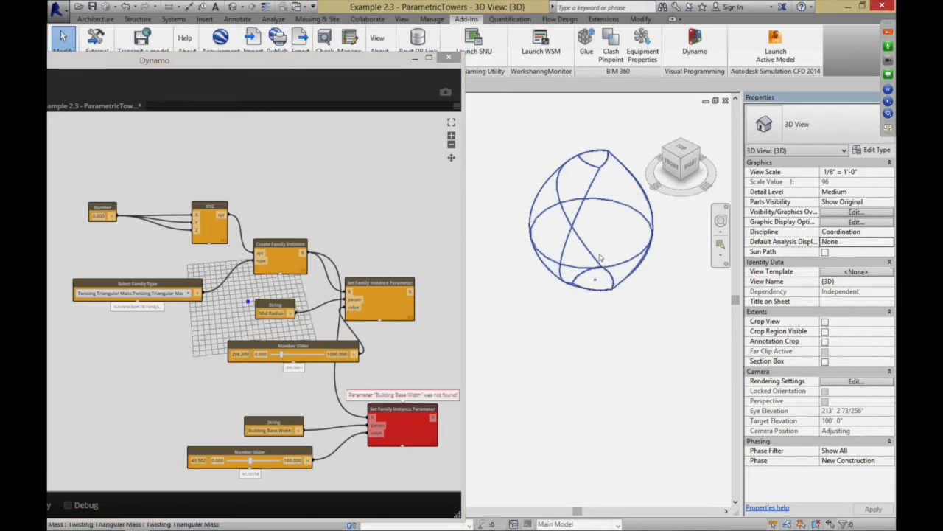
{"action": "left_click", "coordinate": [563, 195]}
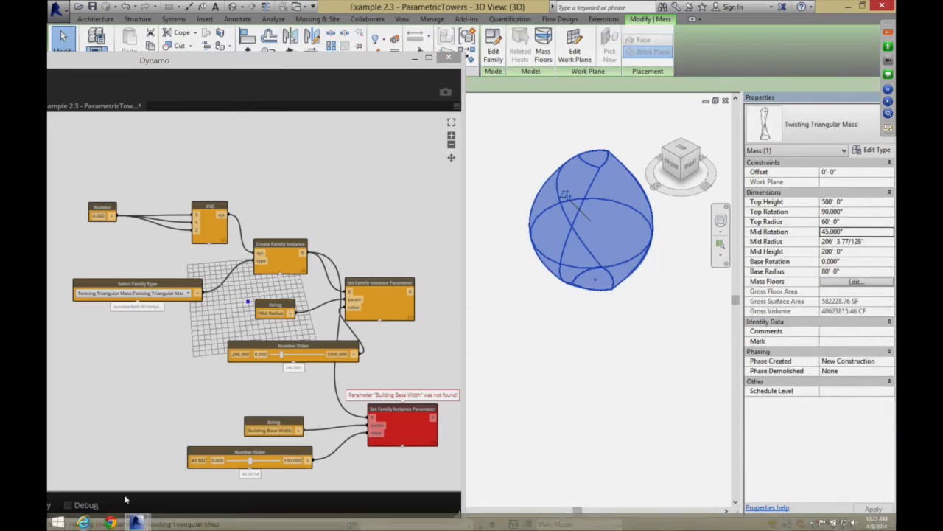
{"action": "left_click", "coordinate": [249, 430]}
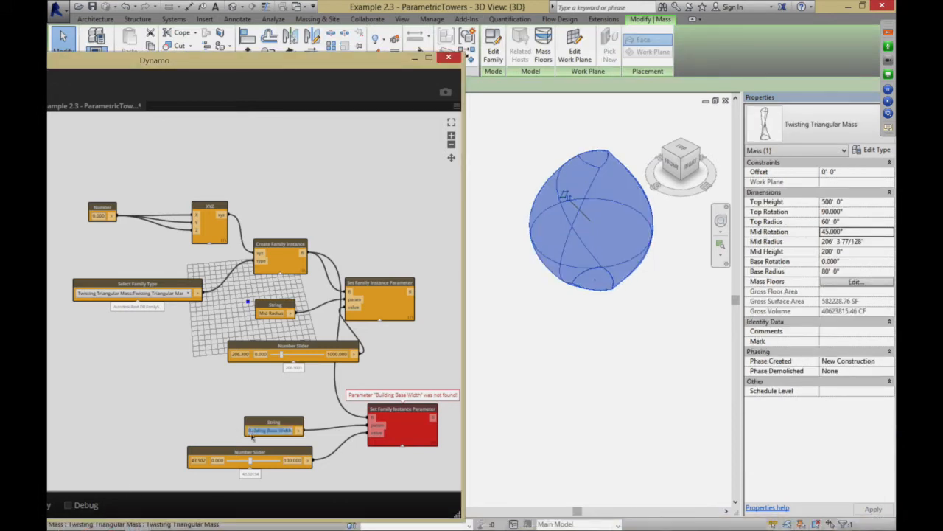
{"action": "type", "text": "Top Height"}
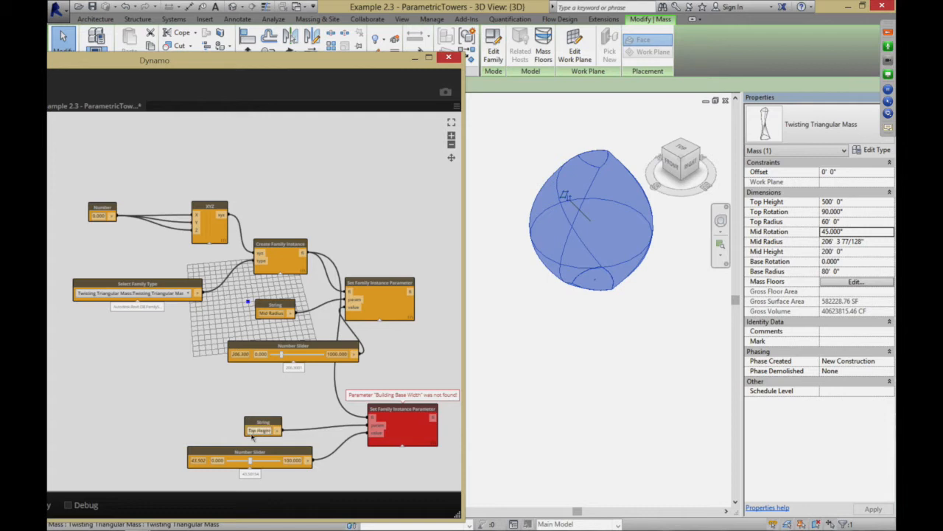
{"action": "left_click", "coordinate": [204, 420]}
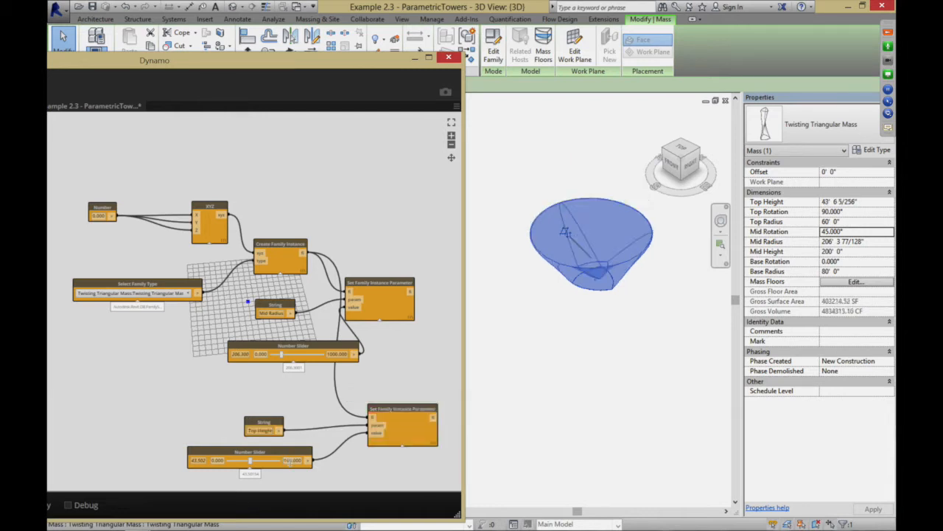
Step: Raise the lower slider's maximum to 1000 and set Top Height to about 795 and Mid Radius to about 117
{"action": "type", "text": "500"}
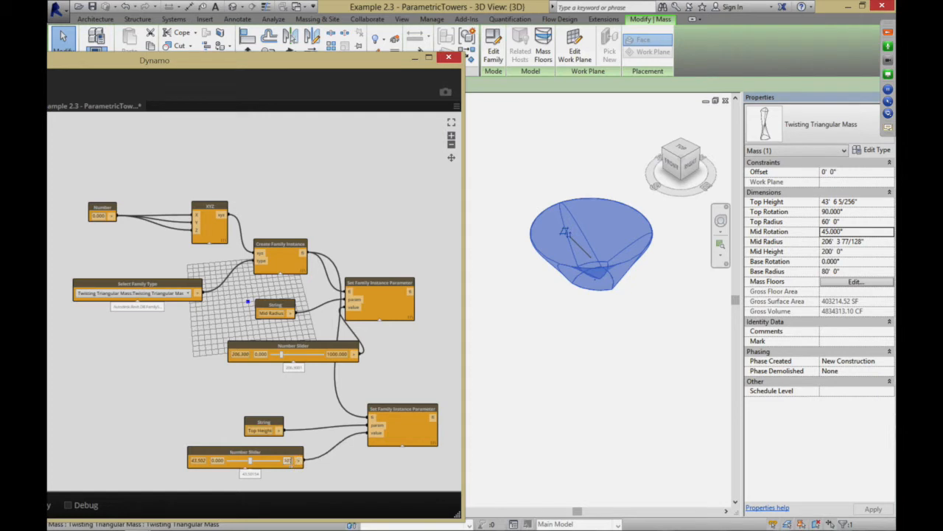
{"action": "key", "text": "Return"}
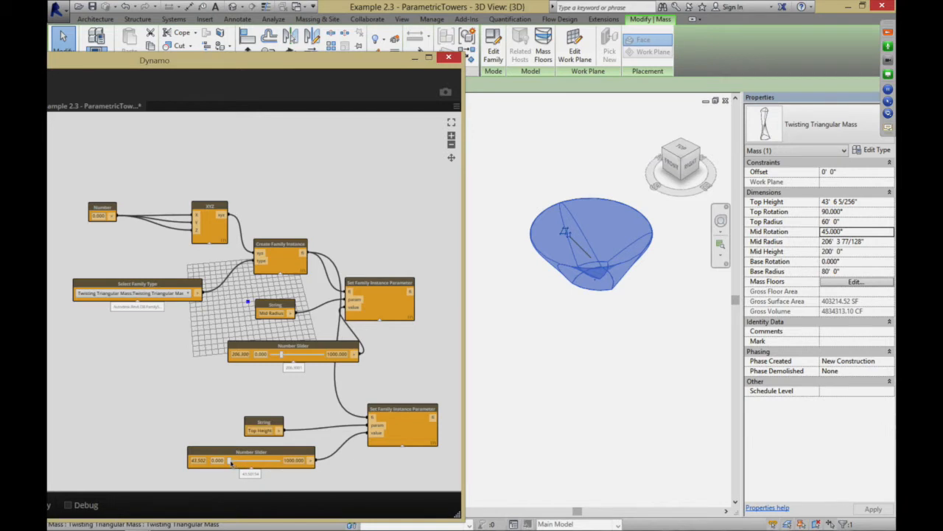
{"action": "left_click_drag", "start_coordinate": [230, 462], "coordinate": [273, 463]}
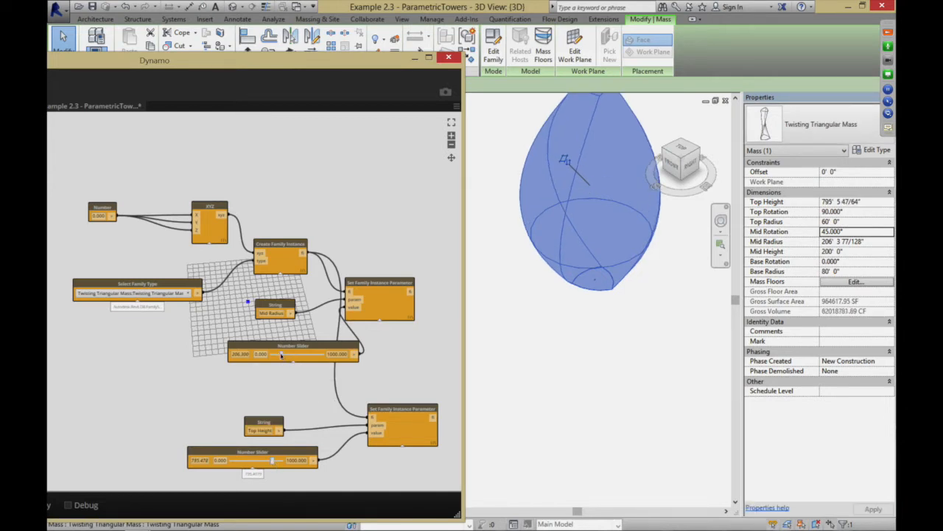
{"action": "left_click_drag", "start_coordinate": [281, 355], "coordinate": [276, 356]}
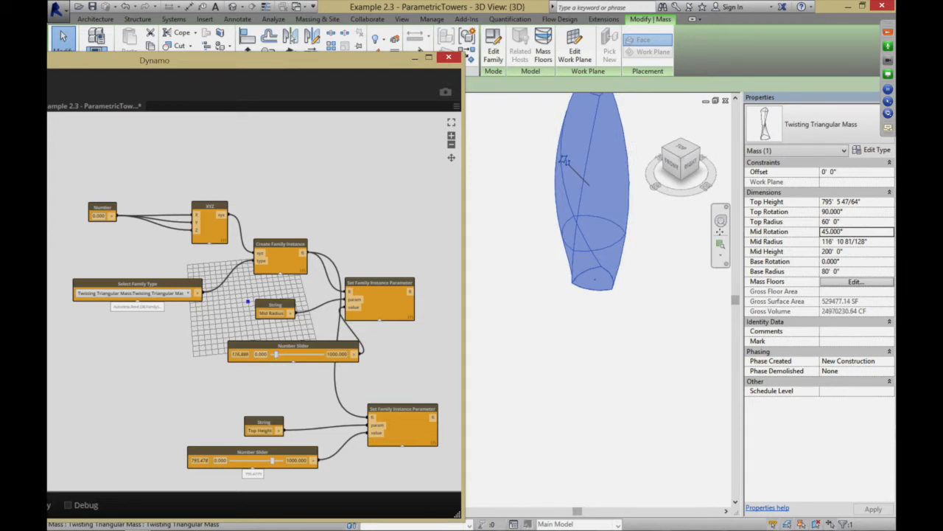
{"action": "left_click", "coordinate": [665, 264]}
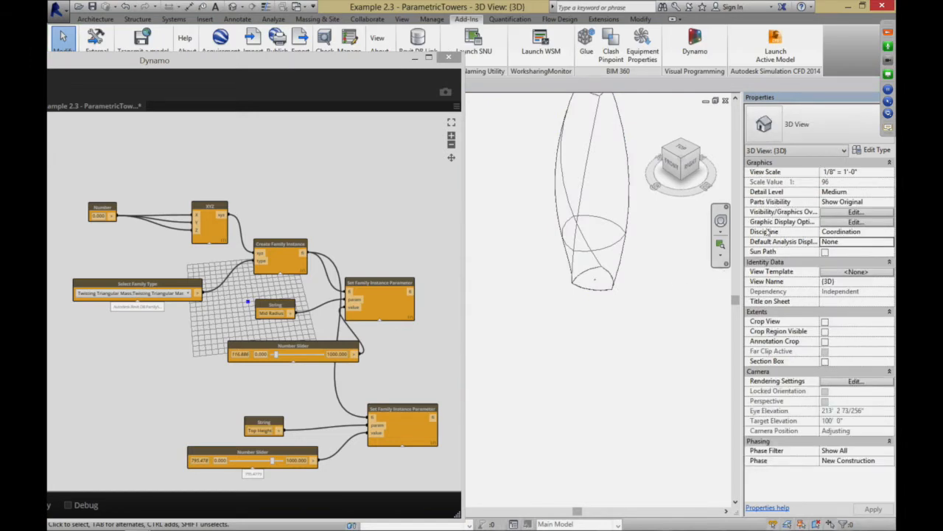
Step: Expand the GoToMeeting control panel to read the chat questions and select the upper Set Family Instance Parameter node
{"action": "left_click", "coordinate": [891, 34]}
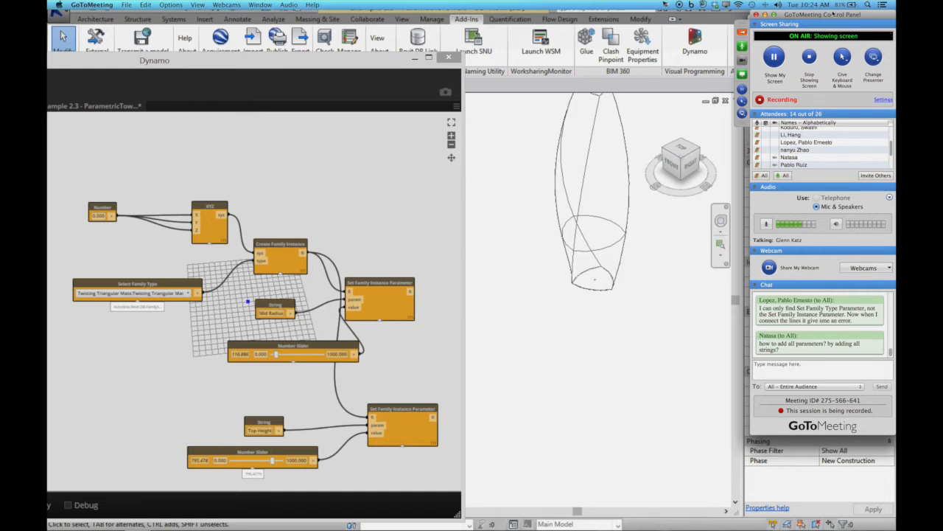
{"action": "left_click", "coordinate": [384, 285]}
{"action": "left_click", "coordinate": [384, 285]}
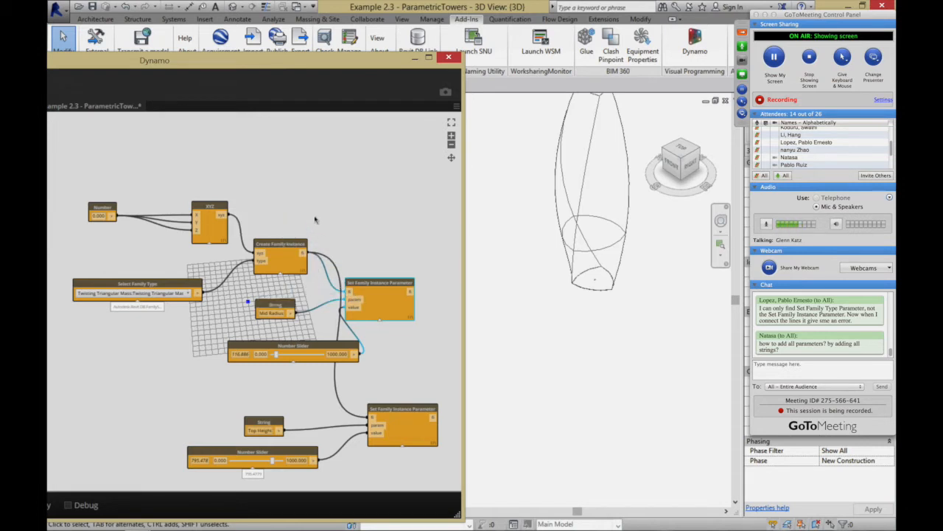
Step: Bring Dynamo's node library into view, search it for "set famil" and add a Set Family Type Parameter node
{"action": "left_click_drag", "start_coordinate": [241, 67], "coordinate": [417, 56]}
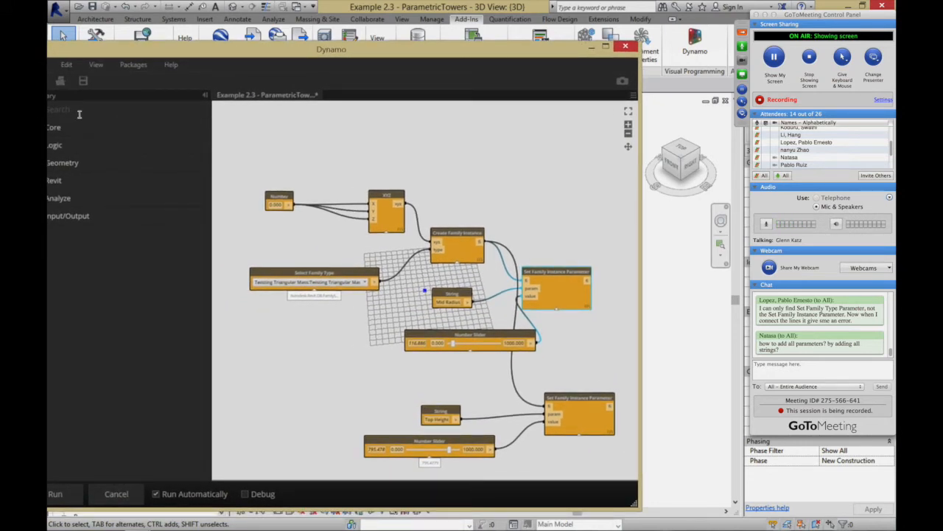
{"action": "type", "text": "seyt fa"}
{"action": "key", "text": "BackSpace"}
{"action": "key", "text": "BackSpace"}
{"action": "key", "text": "BackSpace"}
{"action": "key", "text": "BackSpace"}
{"action": "key", "text": "BackSpace"}
{"action": "type", "text": "t famil"}
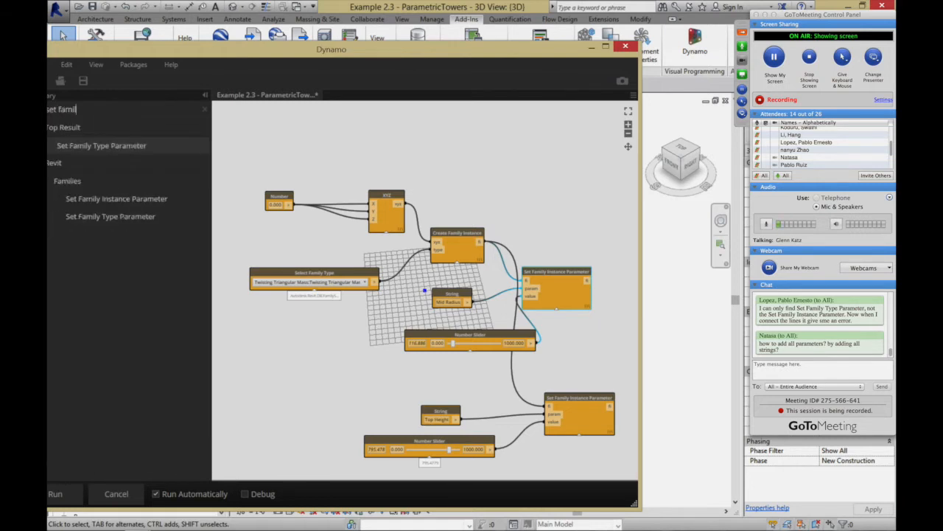
{"action": "left_click", "coordinate": [83, 216]}
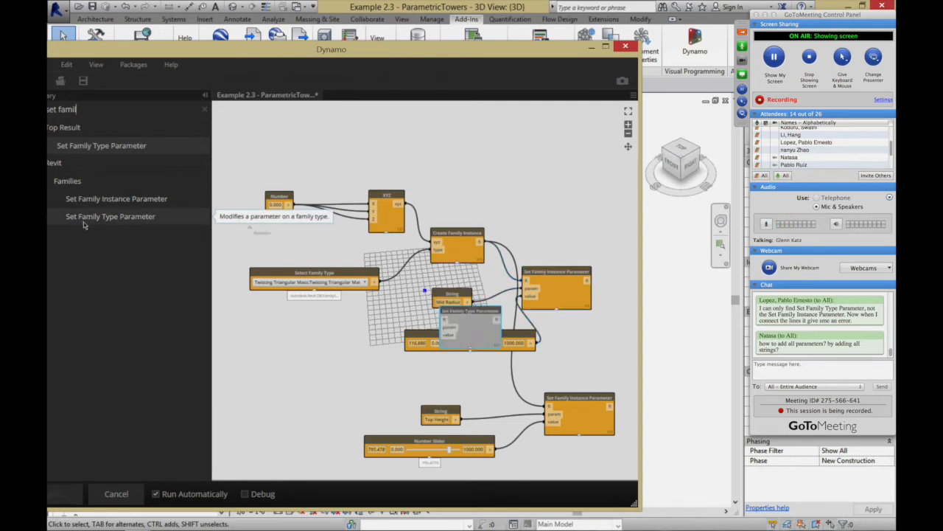
Step: Place the Set Family Type Parameter node above the graph and connect the Select Family Type output to its first input
{"action": "left_click_drag", "start_coordinate": [481, 315], "coordinate": [543, 153]}
{"action": "left_click", "coordinate": [572, 229]}
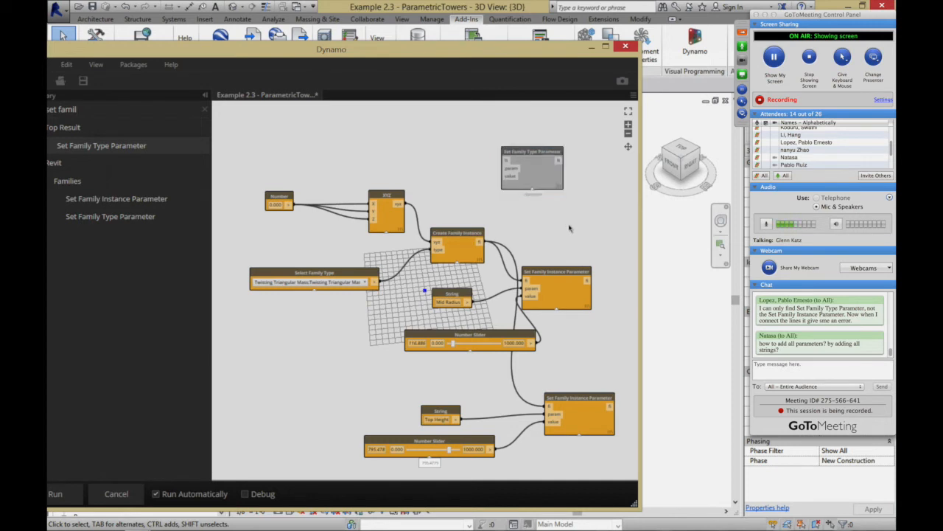
{"action": "left_click", "coordinate": [375, 281]}
{"action": "left_click", "coordinate": [508, 163]}
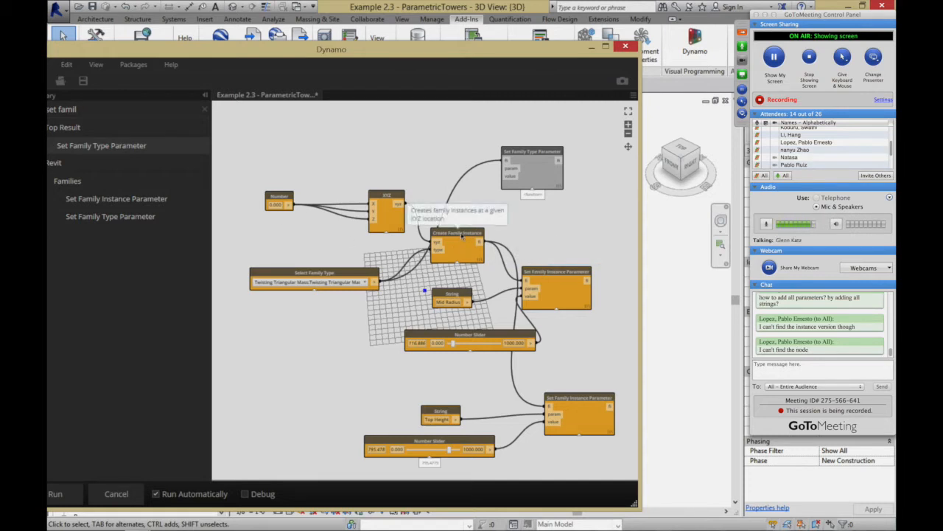
Step: Search the node library for "create fam" and add a second Create Family Instance node above the graph
{"action": "left_click_drag", "start_coordinate": [81, 109], "coordinate": [48, 108]}
{"action": "type", "text": "cre"}
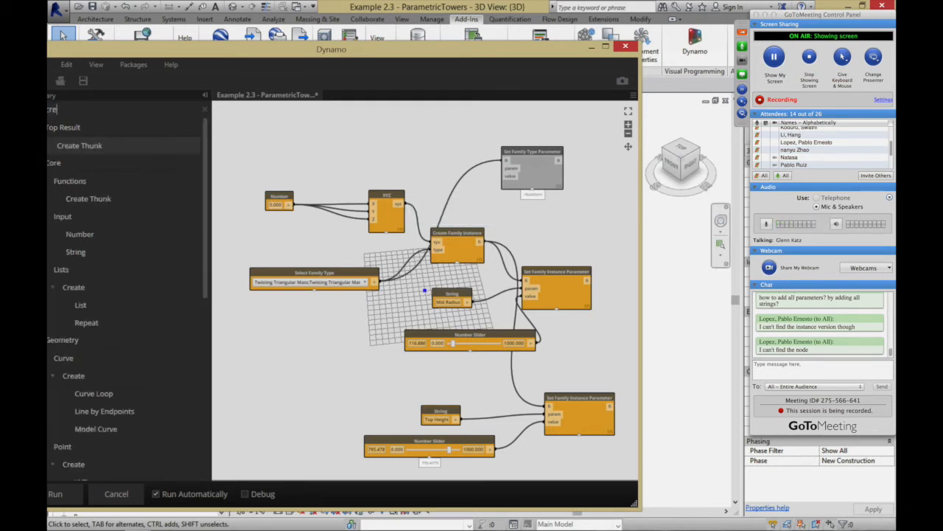
{"action": "type", "text": "ate fam"}
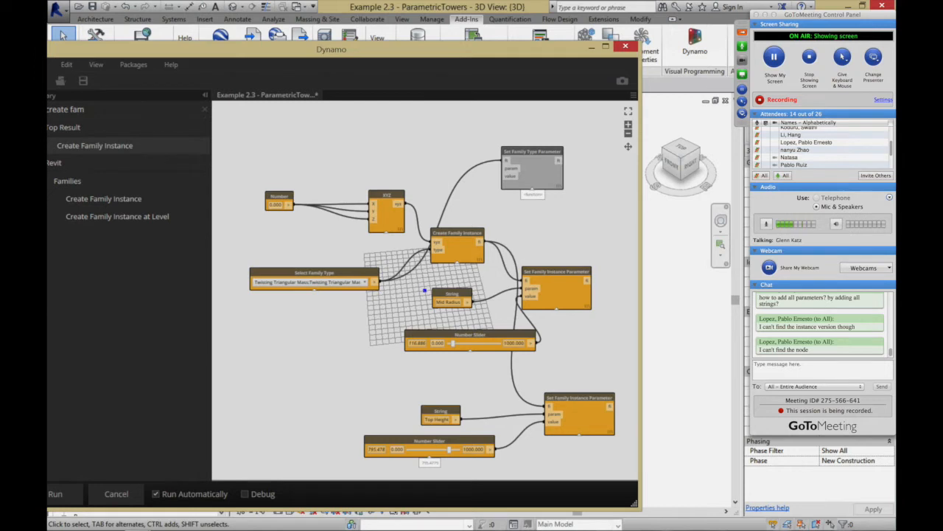
{"action": "left_click", "coordinate": [84, 197]}
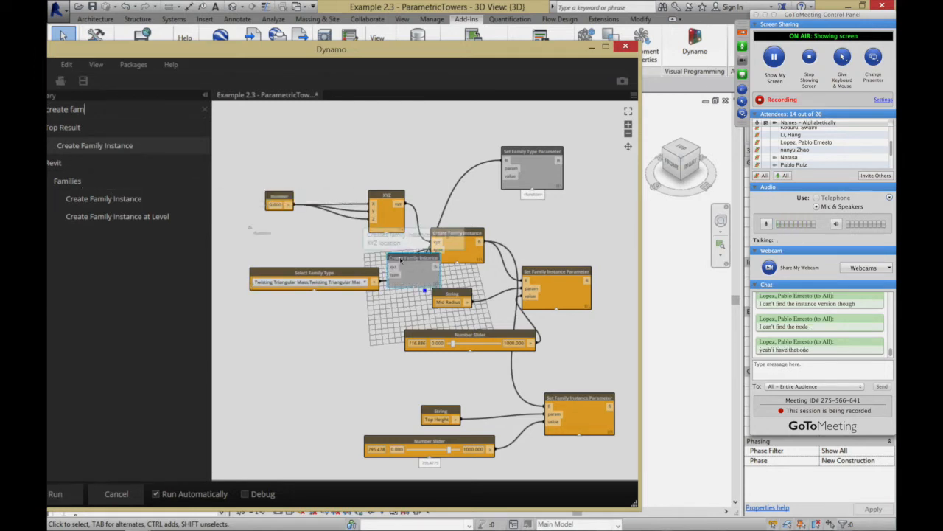
{"action": "left_click_drag", "start_coordinate": [405, 261], "coordinate": [435, 129]}
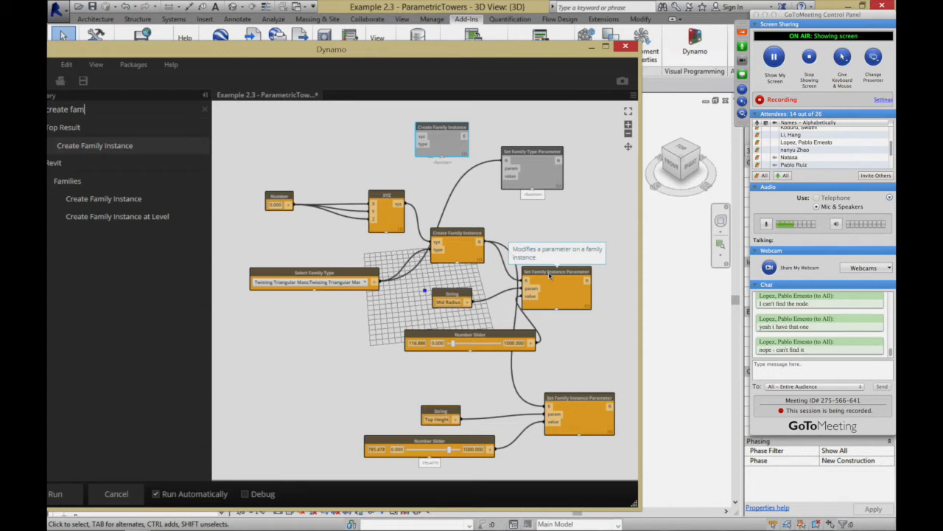
Step: Shift the Dynamo window so the whole node library shows and search it for "instance"
{"action": "left_click_drag", "start_coordinate": [277, 50], "coordinate": [309, 50]}
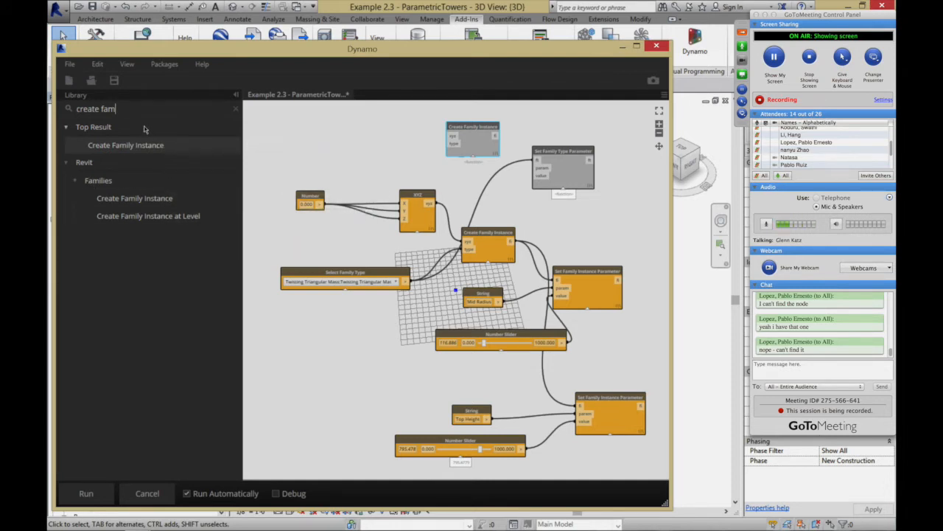
{"action": "triple_click", "coordinate": [80, 108]}
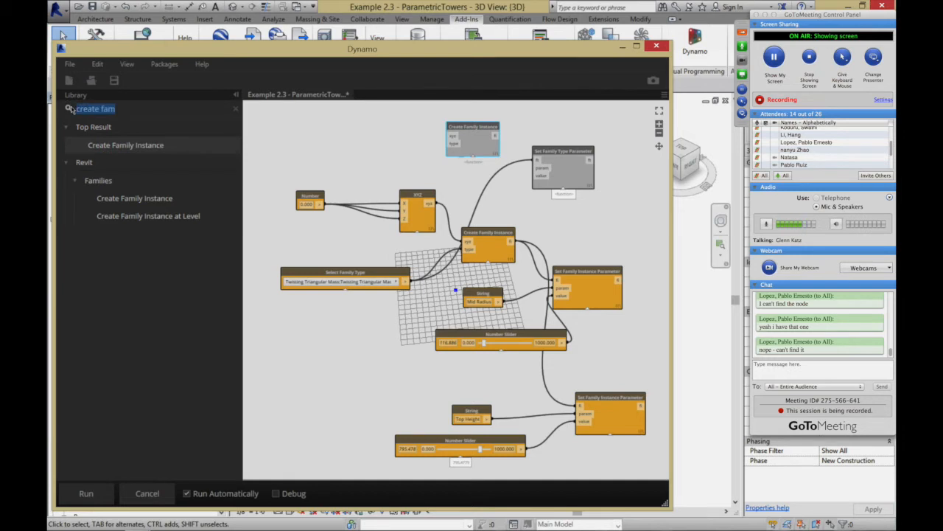
{"action": "key", "text": "BackSpace"}
{"action": "type", "text": "instance"}
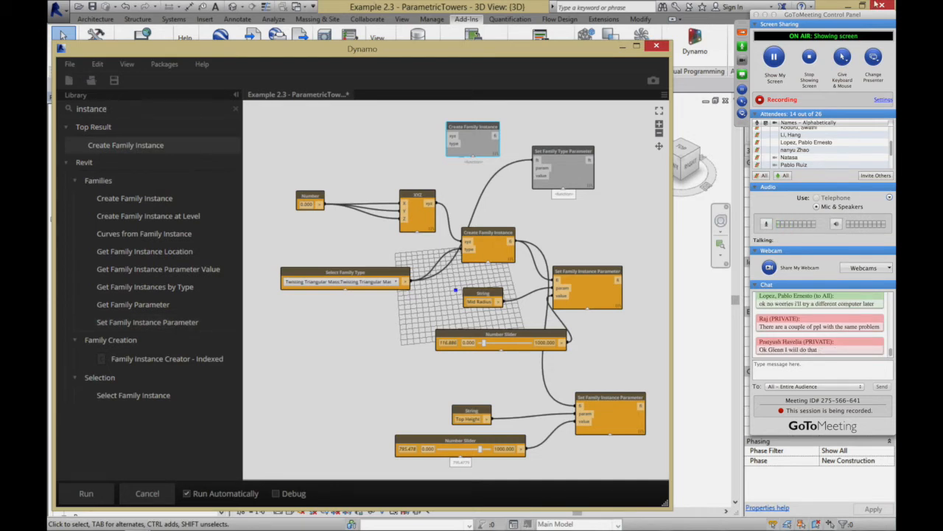
{"action": "left_click", "coordinate": [204, 65]}
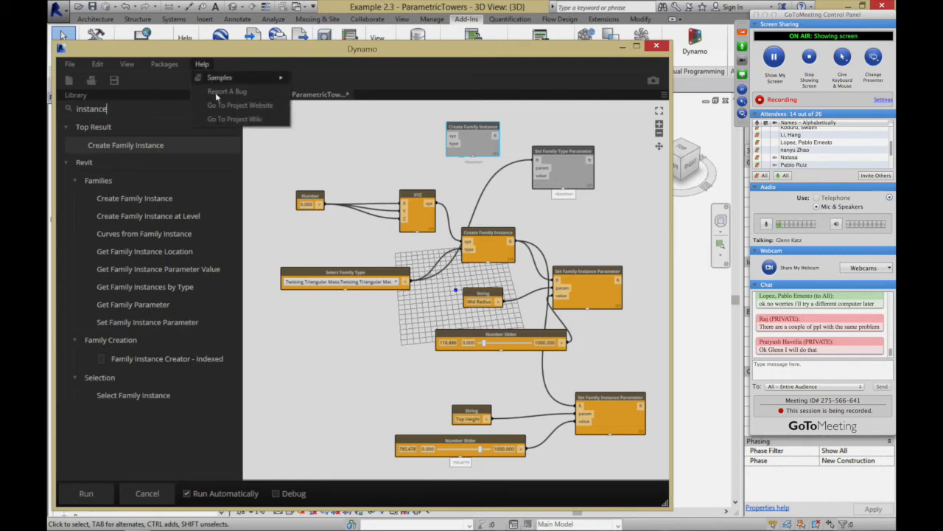
{"action": "left_click", "coordinate": [203, 66]}
{"action": "left_click", "coordinate": [70, 65]}
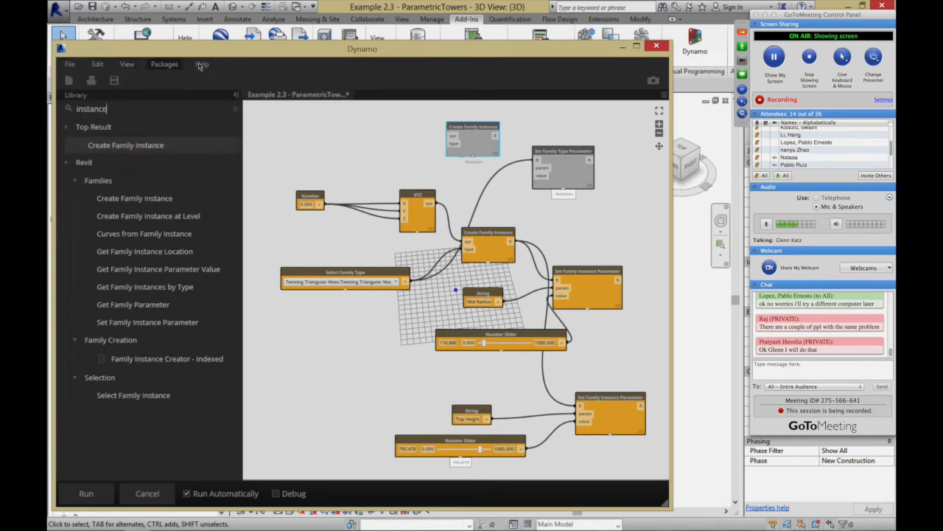
{"action": "mouse_move", "coordinate": [207, 65]}
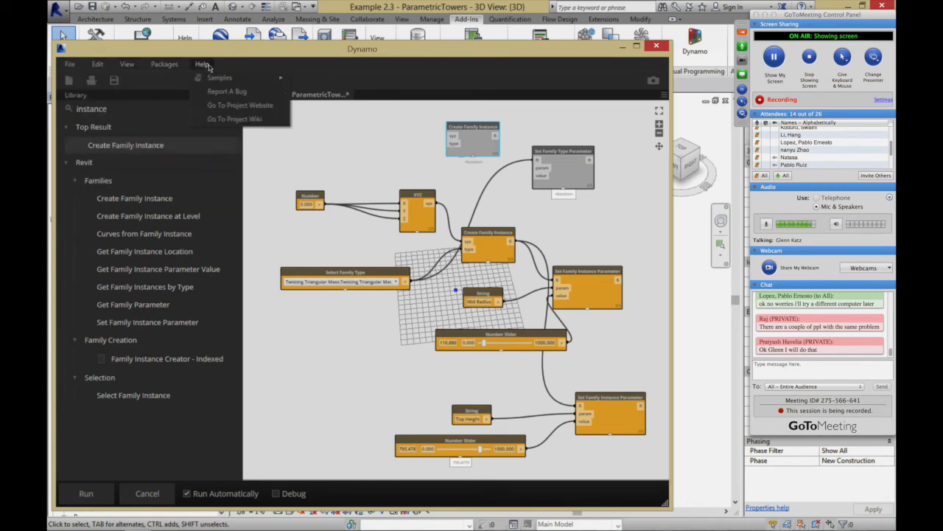
{"action": "left_click", "coordinate": [375, 73]}
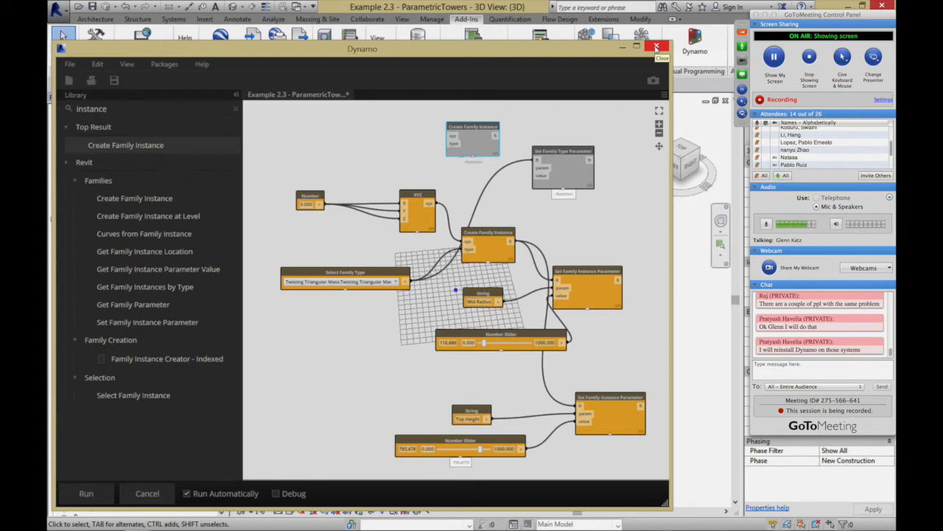
Step: Close the Dynamo graph without saving its changes and pan the Revit 3D view until the whole triangular tower shows
{"action": "left_click", "coordinate": [657, 49]}
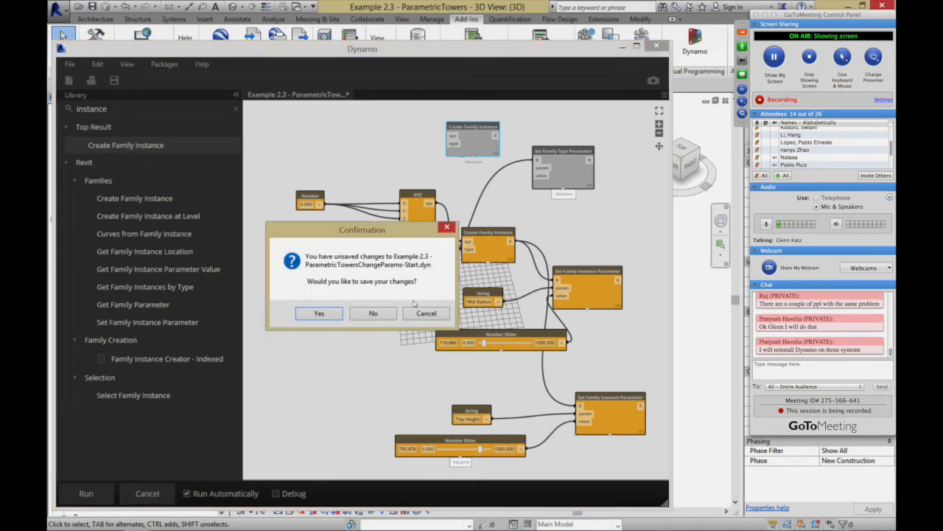
{"action": "left_click", "coordinate": [394, 316]}
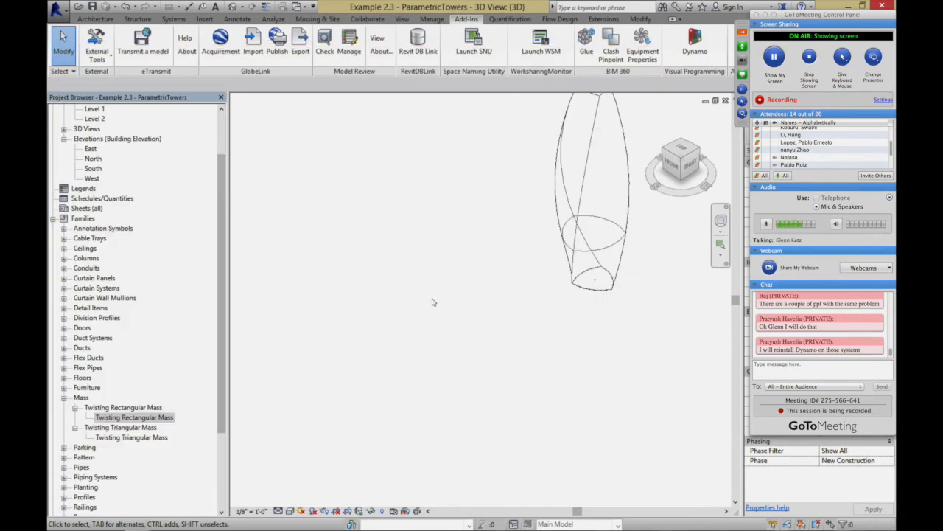
{"action": "left_click", "coordinate": [720, 247]}
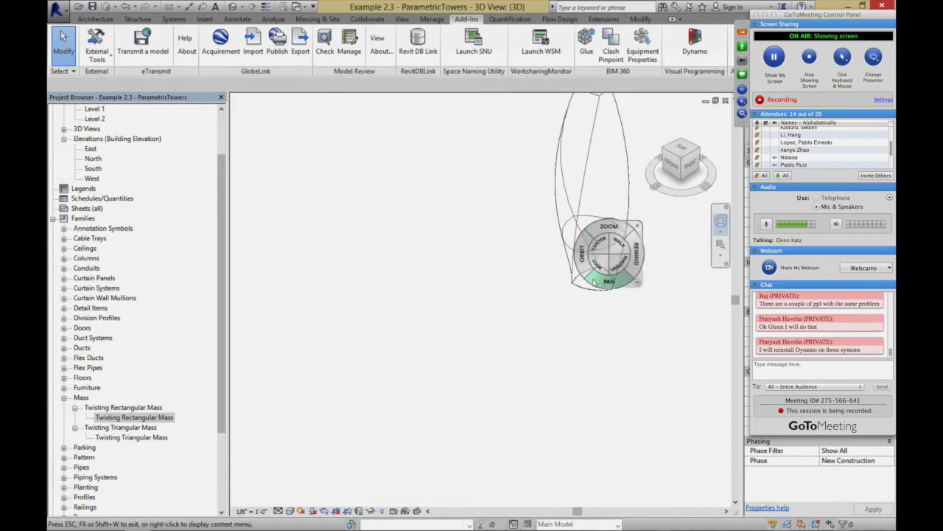
{"action": "left_click_drag", "start_coordinate": [593, 282], "coordinate": [409, 382]}
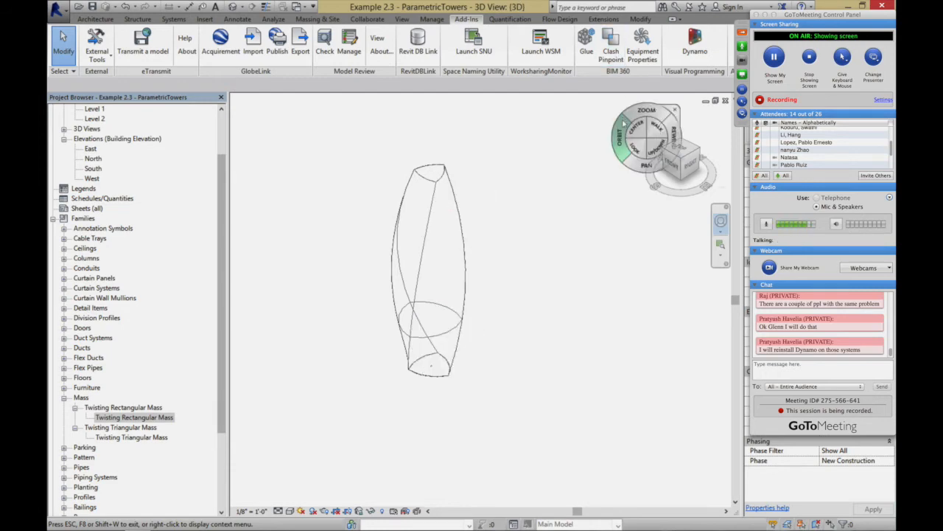
Step: Switch to the Session 2 Overview map in MindManager, expand Example 2.4 - Parametric Towers Sine Wave, collapse Example 2.3 and review the 2.4 topics
{"action": "key", "text": "ctrl+Left"}
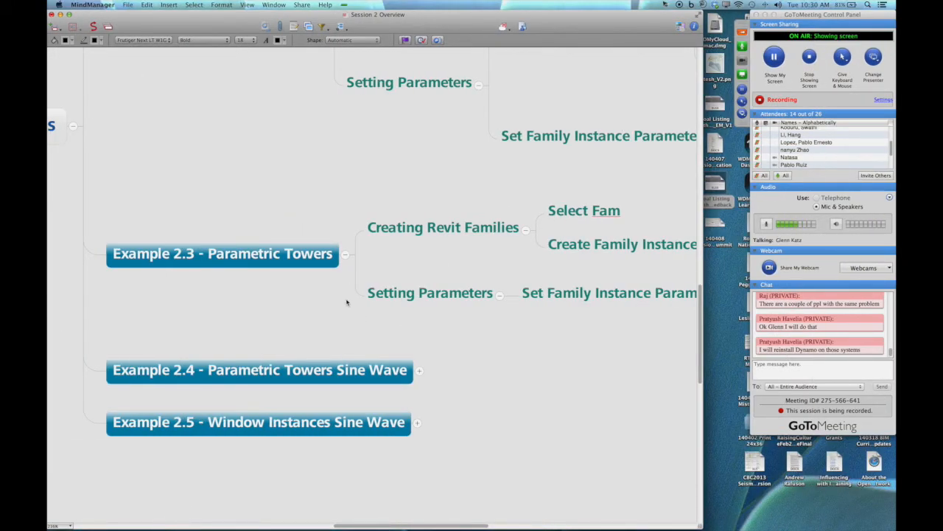
{"action": "left_click", "coordinate": [421, 371]}
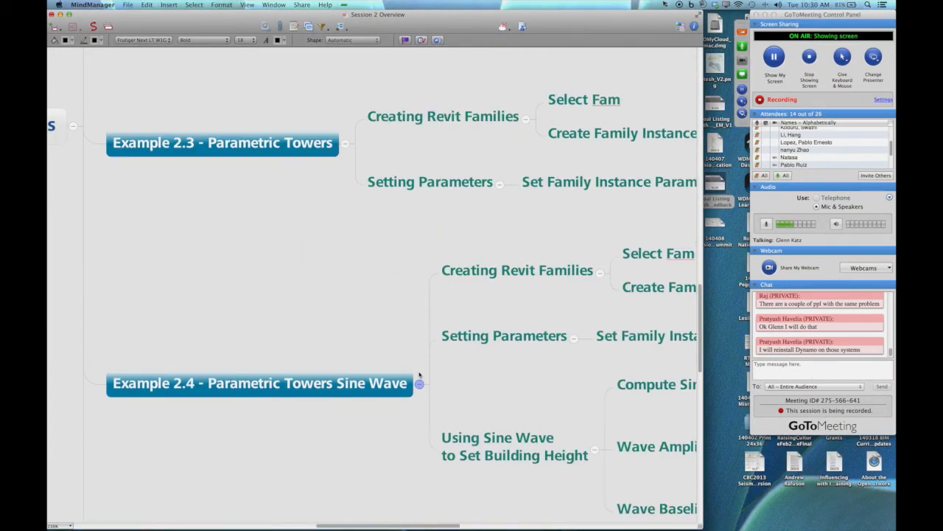
{"action": "left_click", "coordinate": [345, 143]}
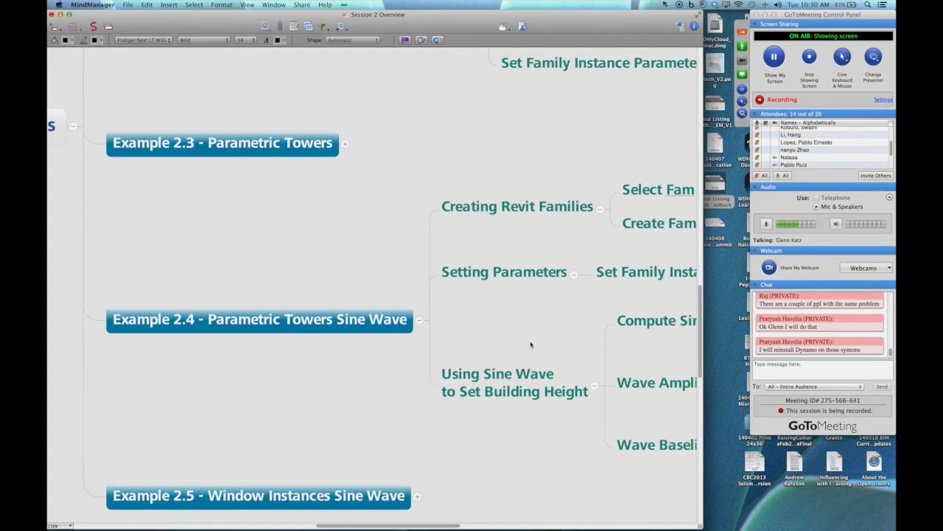
{"action": "left_click_drag", "start_coordinate": [459, 526], "coordinate": [513, 522]}
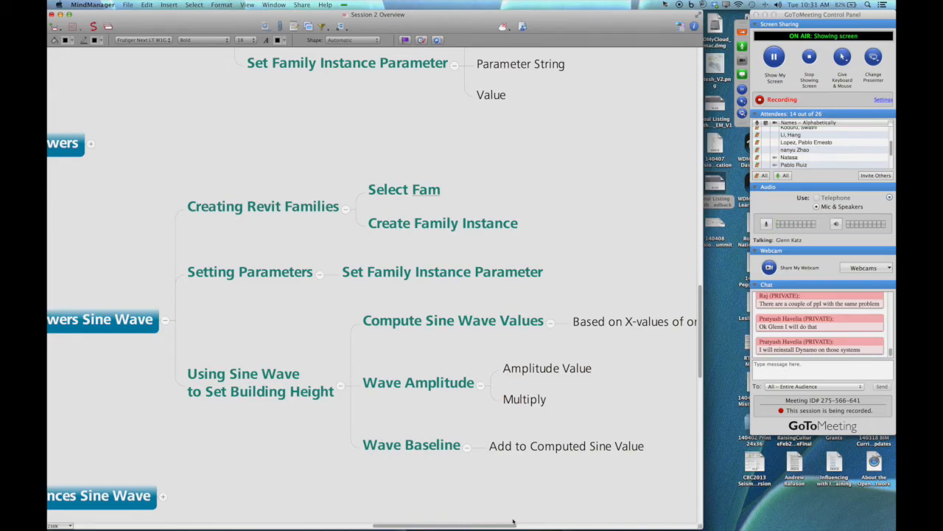
Step: Return to Revit, launch Dynamo and open Example 2.4 - ParametricTowersSineCurve-Start.dyn from the Session 2 - Dynamo Examples folder in CEE 120C_220C
{"action": "key", "text": "ctrl+Right"}
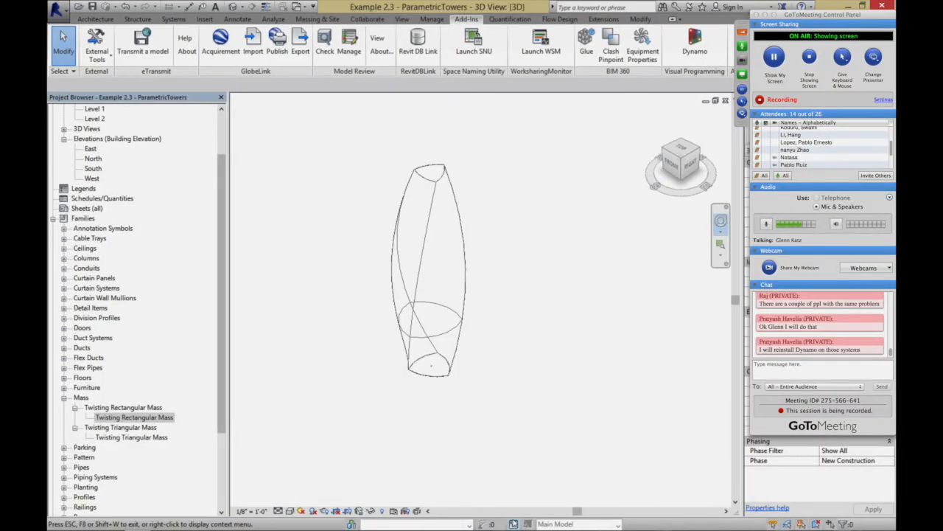
{"action": "left_click", "coordinate": [688, 46]}
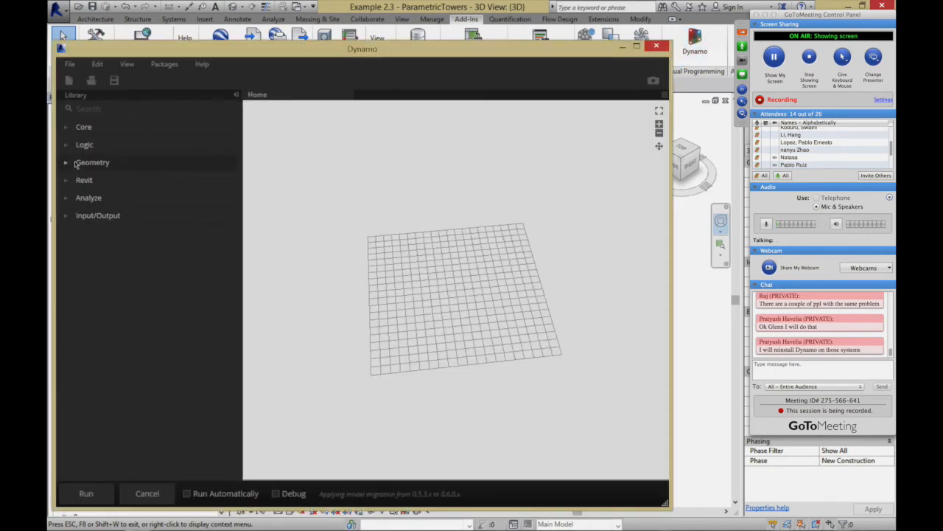
{"action": "left_click", "coordinate": [92, 83]}
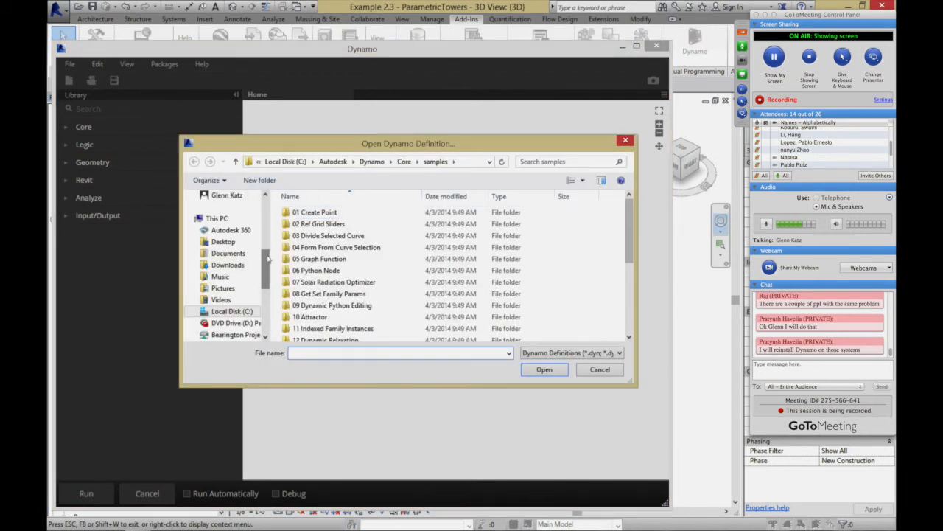
{"action": "left_click_drag", "start_coordinate": [269, 258], "coordinate": [267, 203]}
{"action": "left_click", "coordinate": [243, 213]}
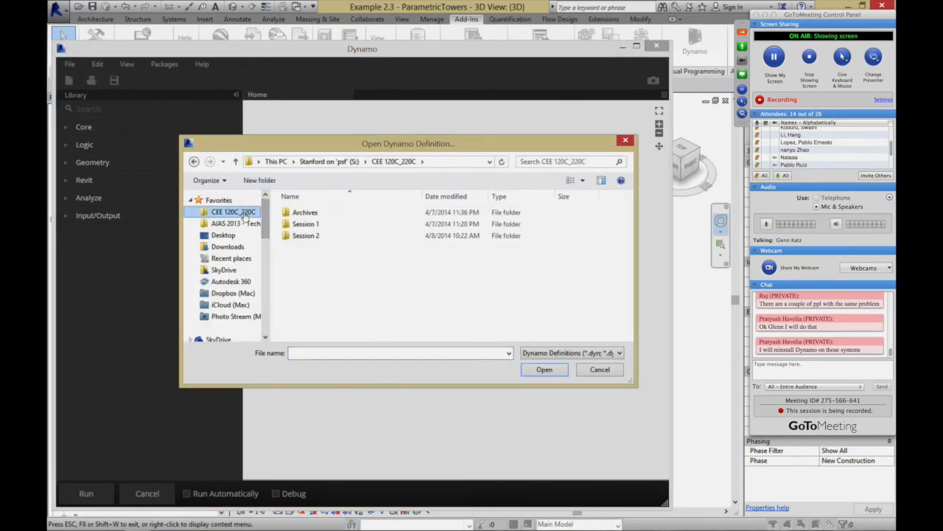
{"action": "double_click", "coordinate": [293, 235]}
{"action": "left_click", "coordinate": [309, 214]}
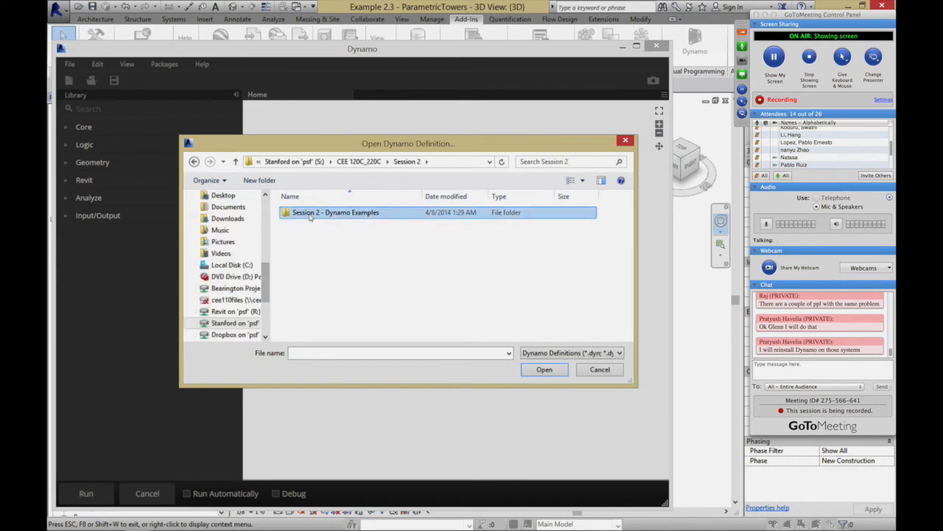
{"action": "double_click", "coordinate": [310, 216]}
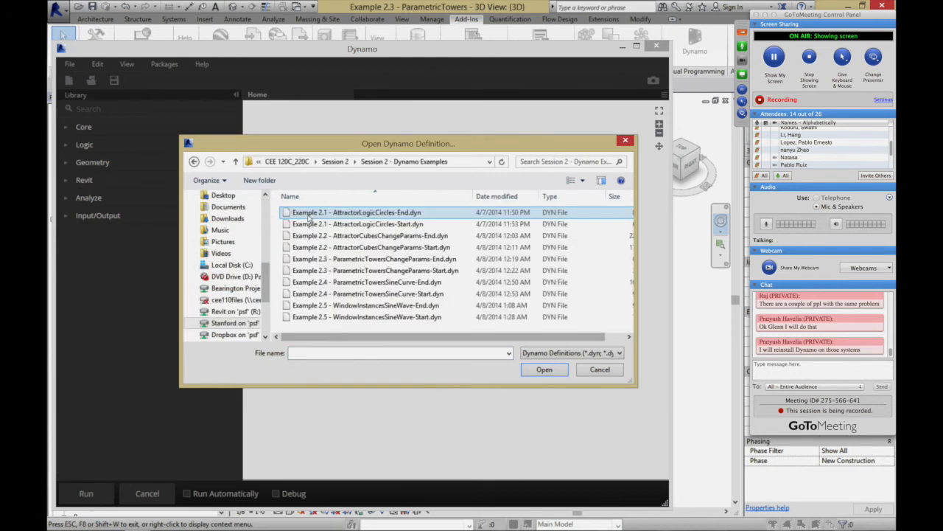
{"action": "left_click", "coordinate": [351, 294]}
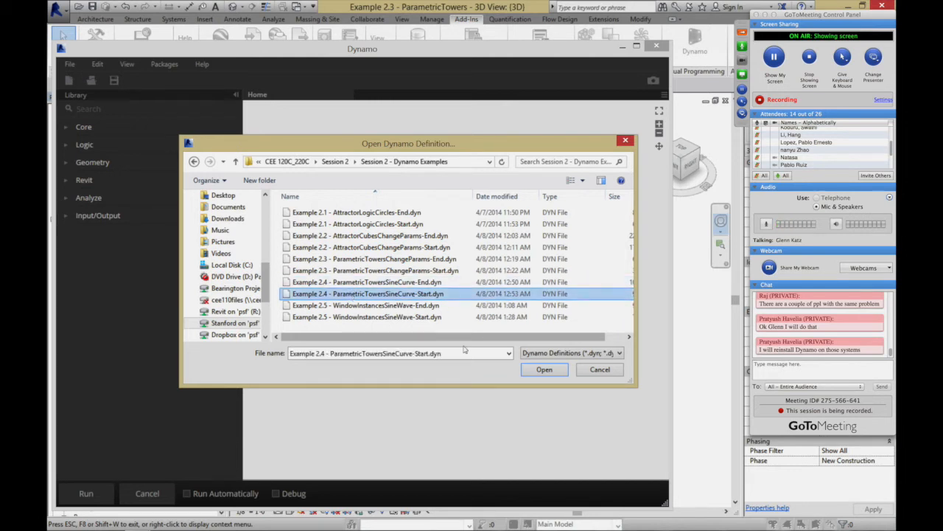
{"action": "left_click", "coordinate": [554, 370]}
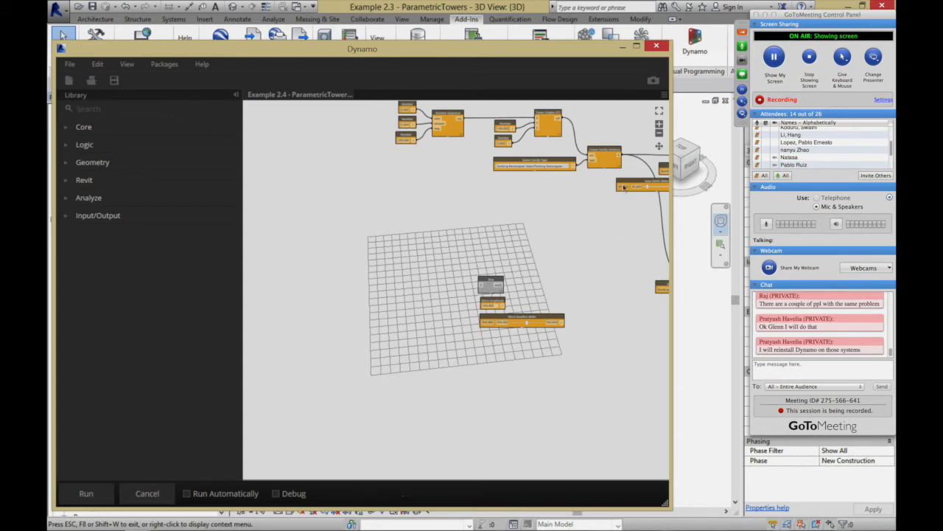
Step: Examine the opened graph, from the Number Sequence inputs to the Tower Origins XYZ node and its output preview
{"action": "left_click_drag", "start_coordinate": [579, 194], "coordinate": [466, 256]}
{"action": "left_click", "coordinate": [659, 146]}
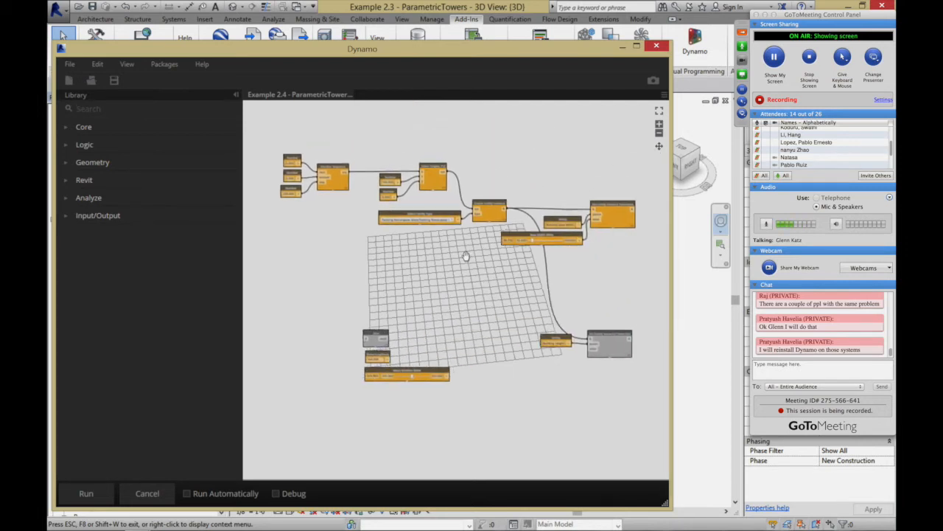
{"action": "scroll", "coordinate": [468, 256], "scroll_direction": "up", "scroll_amount": 3}
{"action": "scroll", "coordinate": [469, 257], "scroll_direction": "up", "scroll_amount": 1}
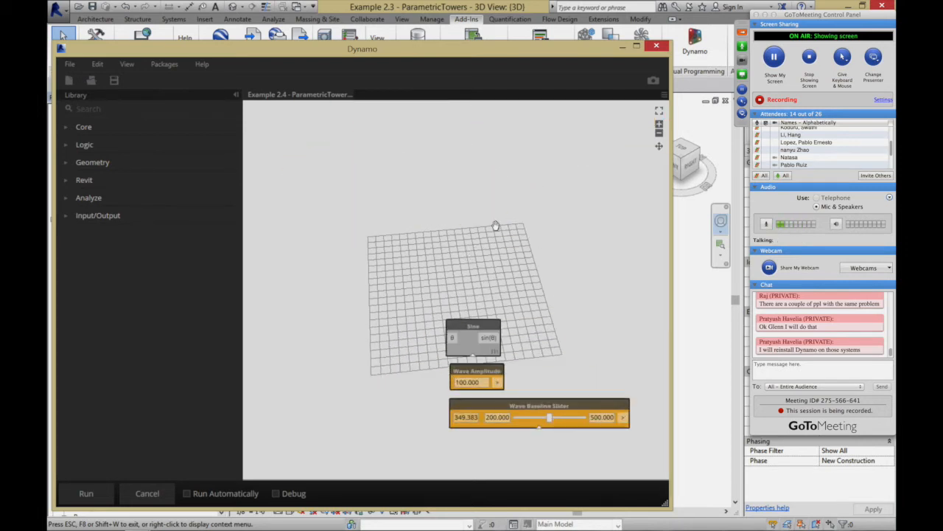
{"action": "left_click_drag", "start_coordinate": [505, 205], "coordinate": [543, 412]}
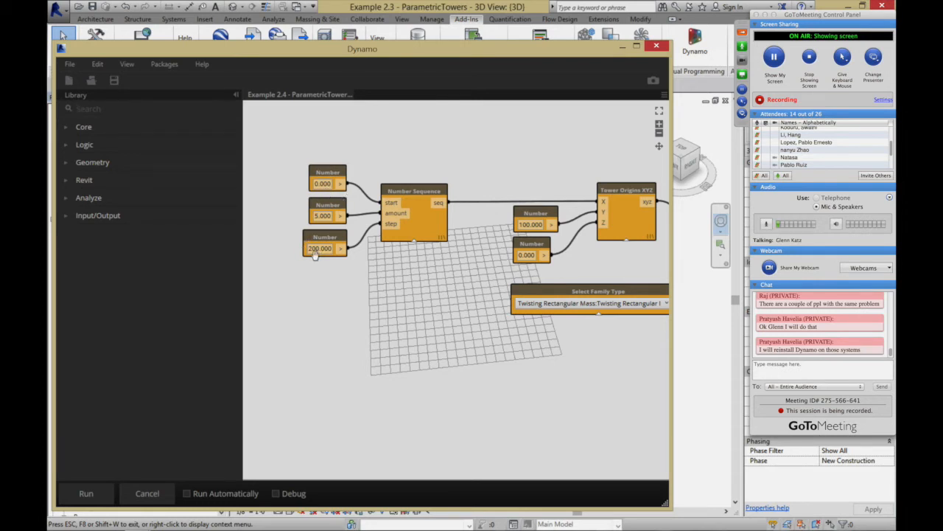
{"action": "middle_click_drag", "start_coordinate": [393, 292], "coordinate": [332, 302]}
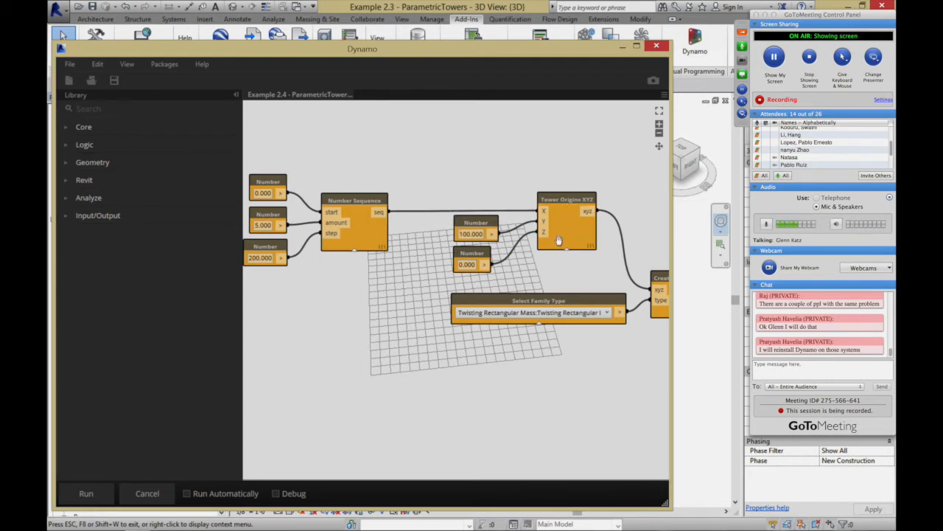
{"action": "mouse_move", "coordinate": [567, 255]}
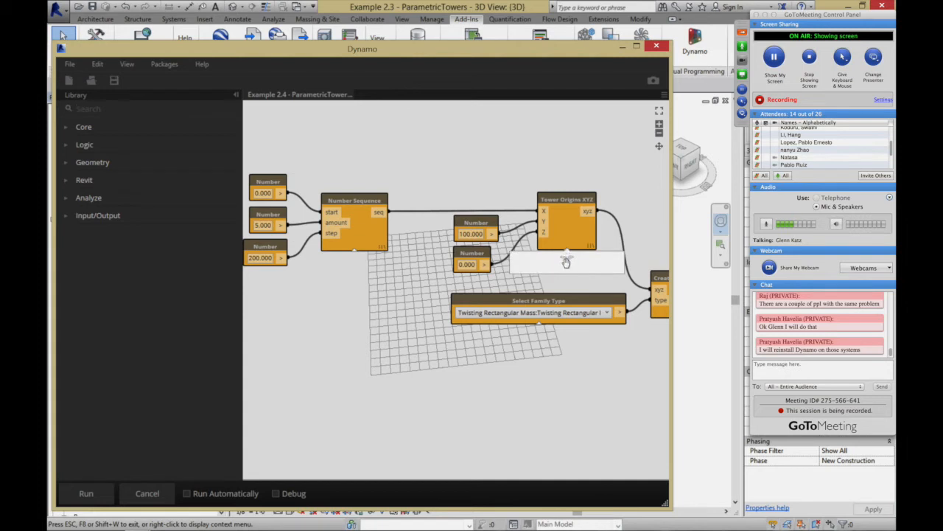
Step: Enable automatic running, run the graph and check the Tower Origins XYZ node
{"action": "left_click", "coordinate": [187, 494]}
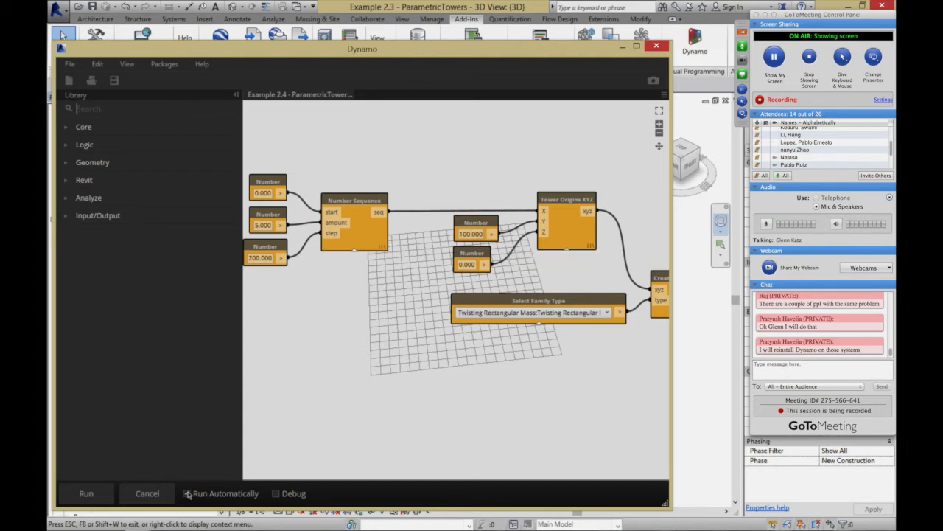
{"action": "left_click", "coordinate": [566, 252]}
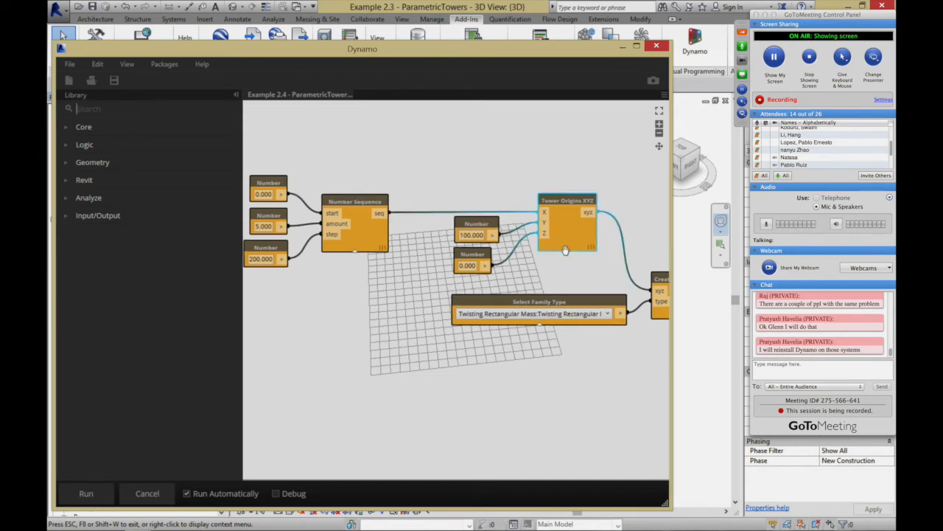
{"action": "left_click", "coordinate": [86, 494]}
{"action": "mouse_move", "coordinate": [334, 282]}
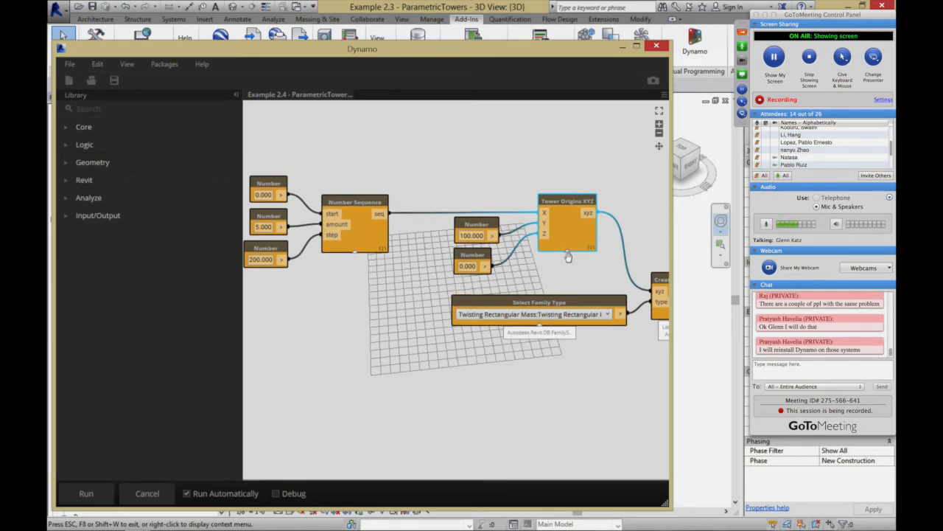
Step: Review the Create Family Instance and Set Family Instance Parameter nodes, and move the Dynamo window aside to reveal the Revit 3D view
{"action": "middle_click_drag", "start_coordinate": [592, 275], "coordinate": [418, 225]}
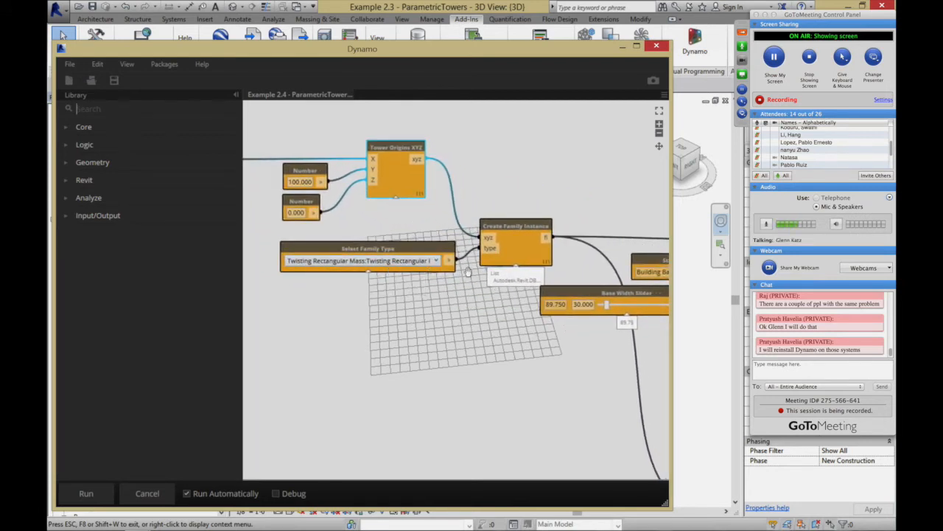
{"action": "middle_click_drag", "start_coordinate": [482, 337], "coordinate": [337, 254]}
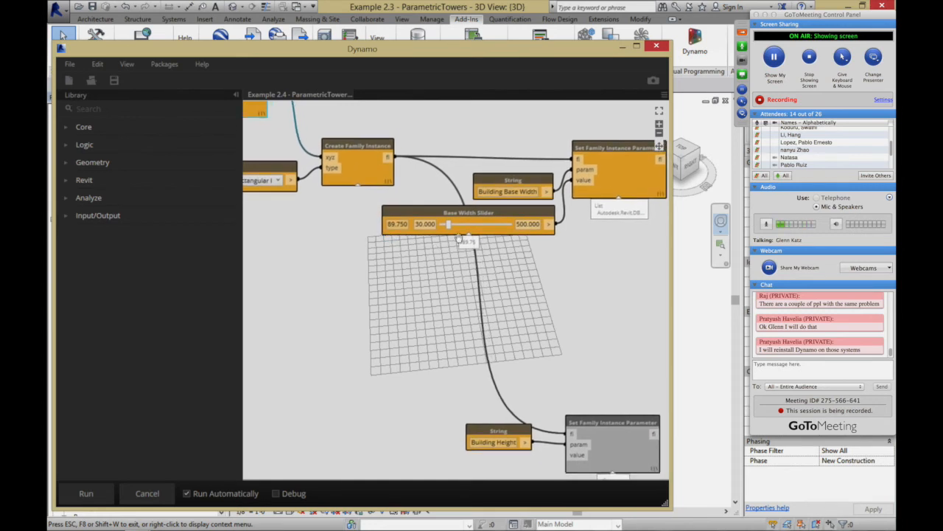
{"action": "left_click", "coordinate": [484, 217]}
{"action": "mouse_move", "coordinate": [484, 217]}
{"action": "middle_mouse_down"}
{"action": "mouse_move", "coordinate": [486, 227]}
{"action": "mouse_move", "coordinate": [481, 215]}
{"action": "middle_mouse_up"}
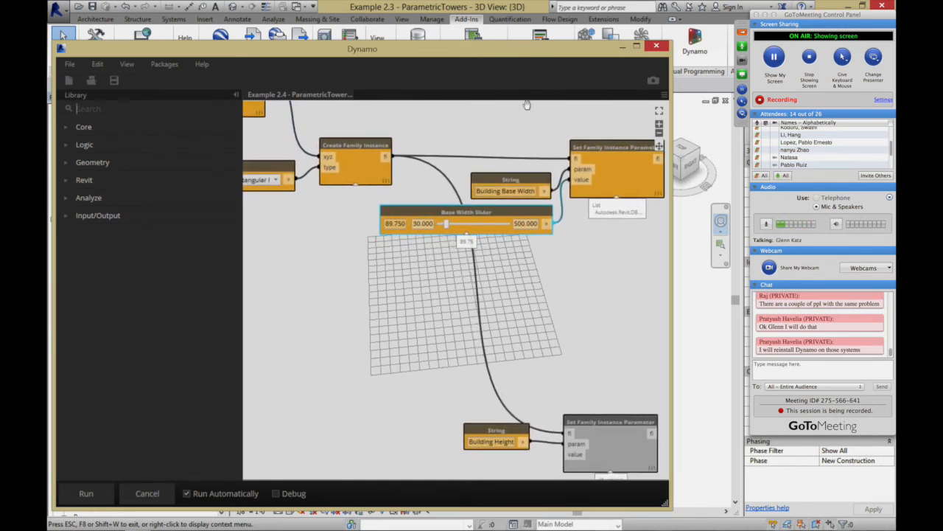
{"action": "left_click_drag", "start_coordinate": [506, 55], "coordinate": [233, 181]}
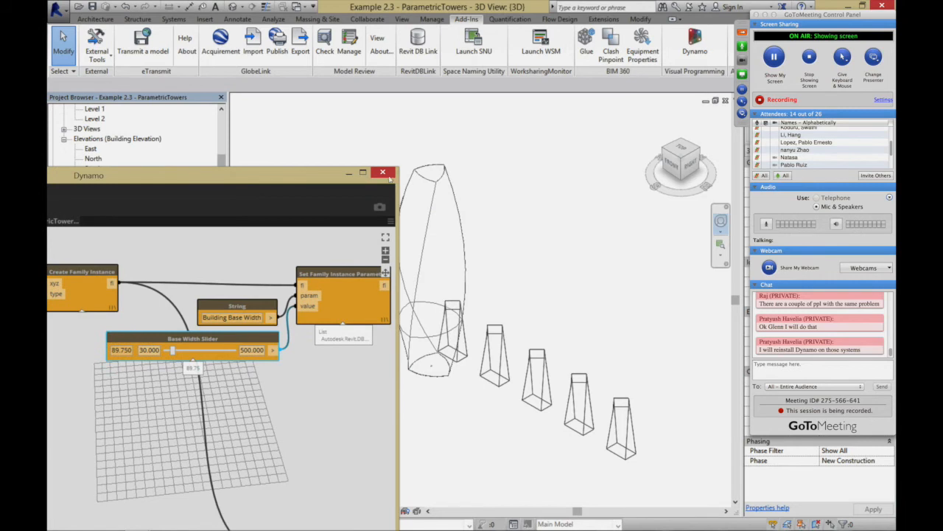
Step: Leave the navigation wheel and delete the old twisting triangular tower from the Revit 3D view
{"action": "left_click", "coordinate": [458, 189]}
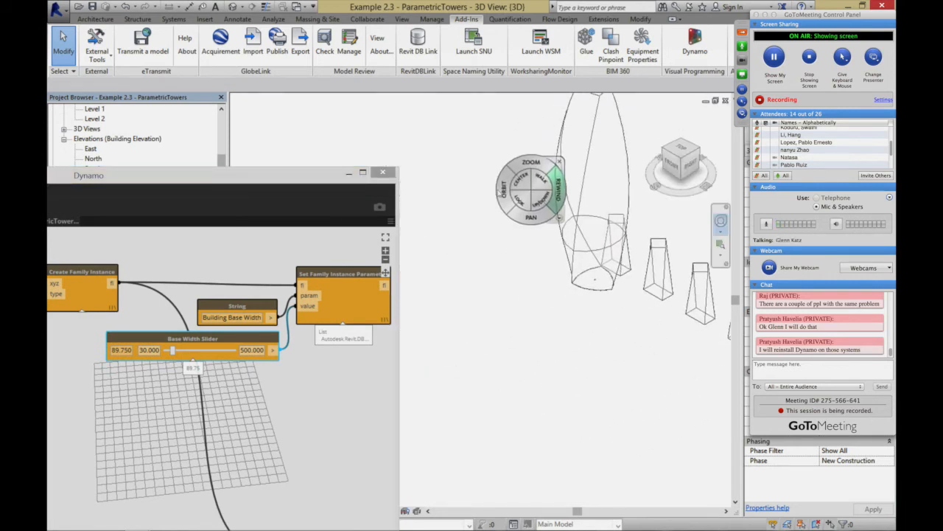
{"action": "left_click", "coordinate": [65, 44]}
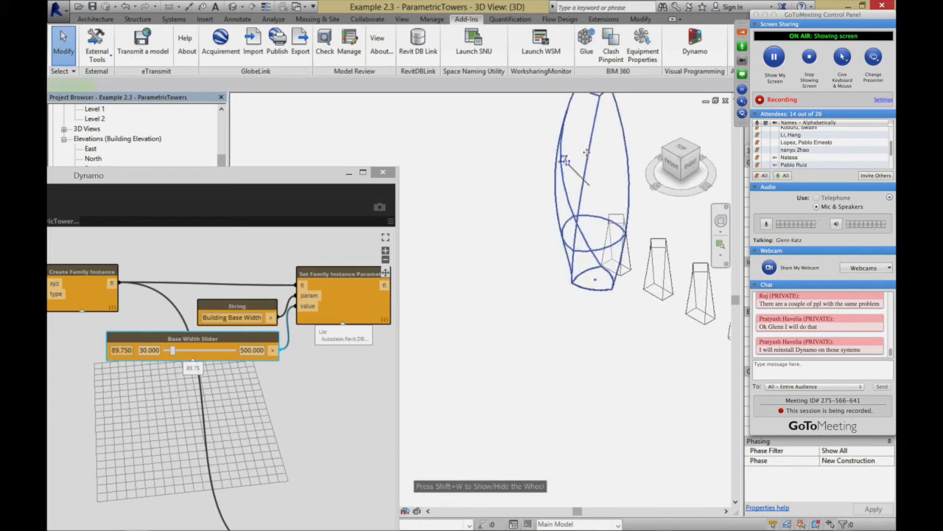
{"action": "left_click", "coordinate": [586, 152]}
{"action": "key", "text": "Delete"}
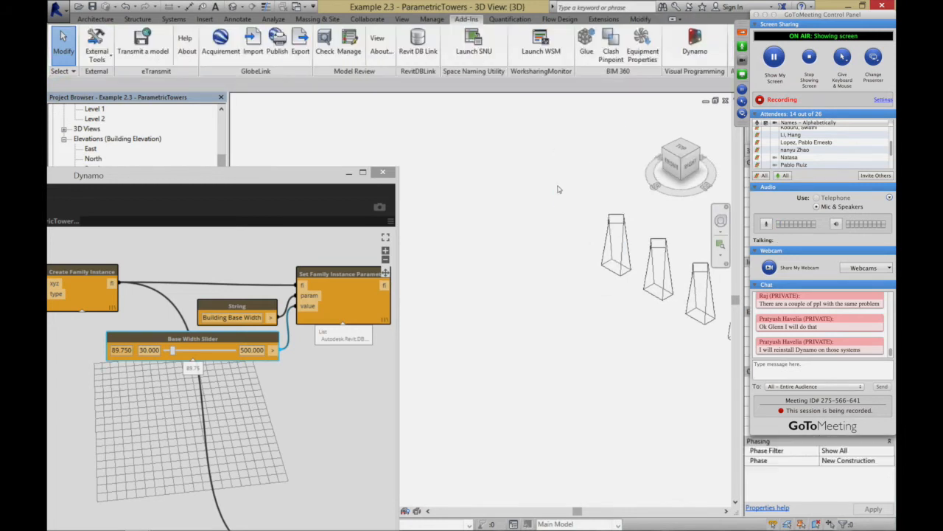
Step: Reposition the Dynamo window beside the Revit 3D view and bring the row of towers into view
{"action": "left_click_drag", "start_coordinate": [320, 172], "coordinate": [434, 94]}
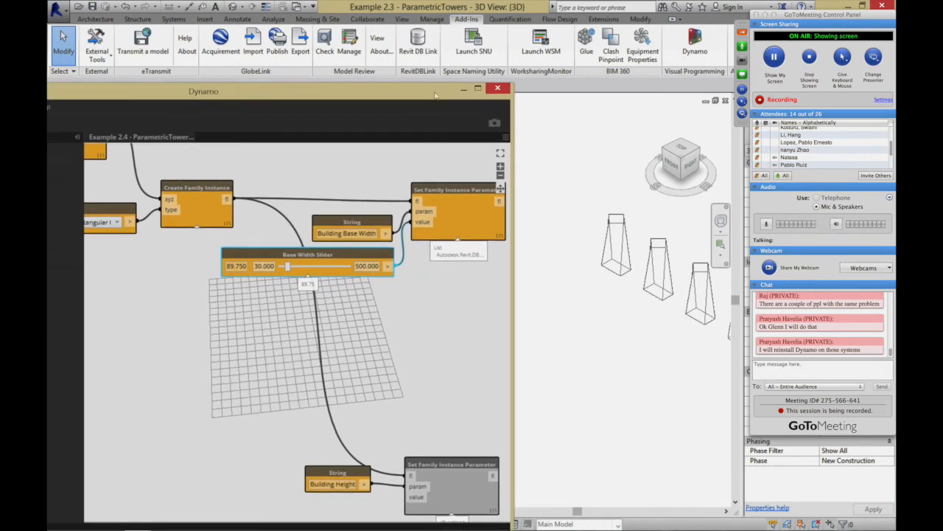
{"action": "left_click", "coordinate": [721, 221]}
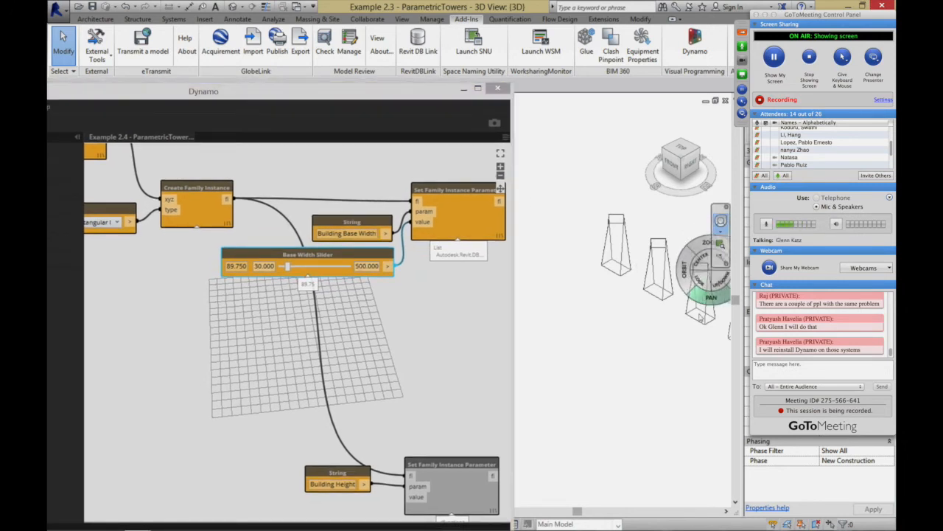
{"action": "left_click_drag", "start_coordinate": [698, 315], "coordinate": [612, 279]}
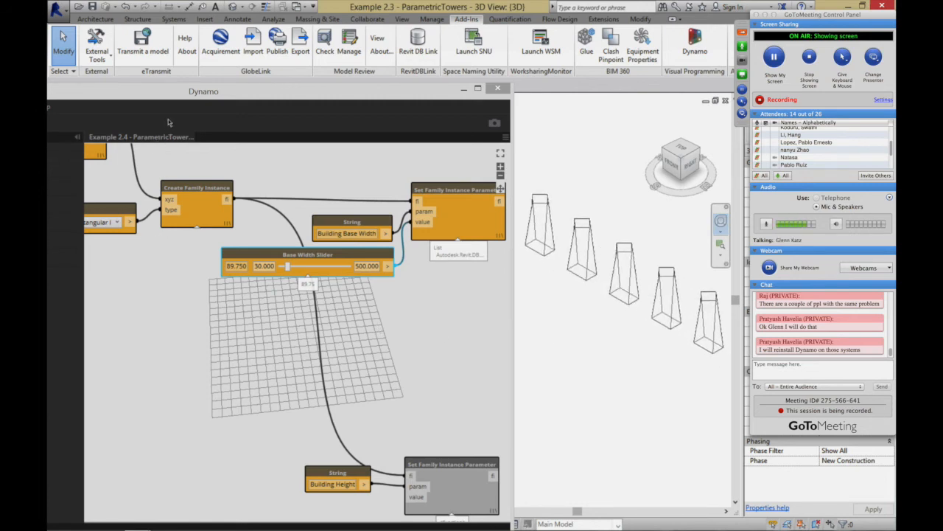
Step: Try amounts of 4 and 3 in the Number Sequence node that controls the number of towers
{"action": "left_click_drag", "start_coordinate": [186, 168], "coordinate": [308, 265]}
{"action": "left_click_drag", "start_coordinate": [258, 221], "coordinate": [370, 236]}
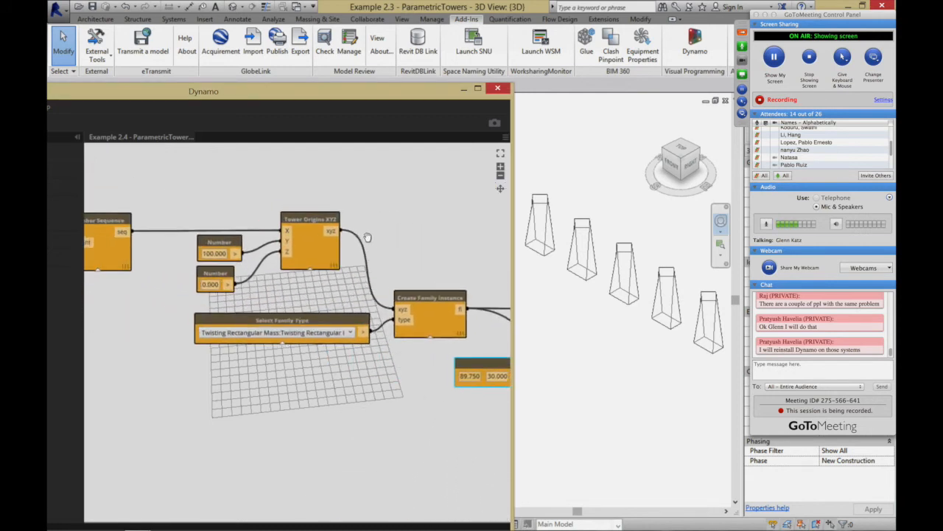
{"action": "left_click_drag", "start_coordinate": [143, 181], "coordinate": [258, 203]}
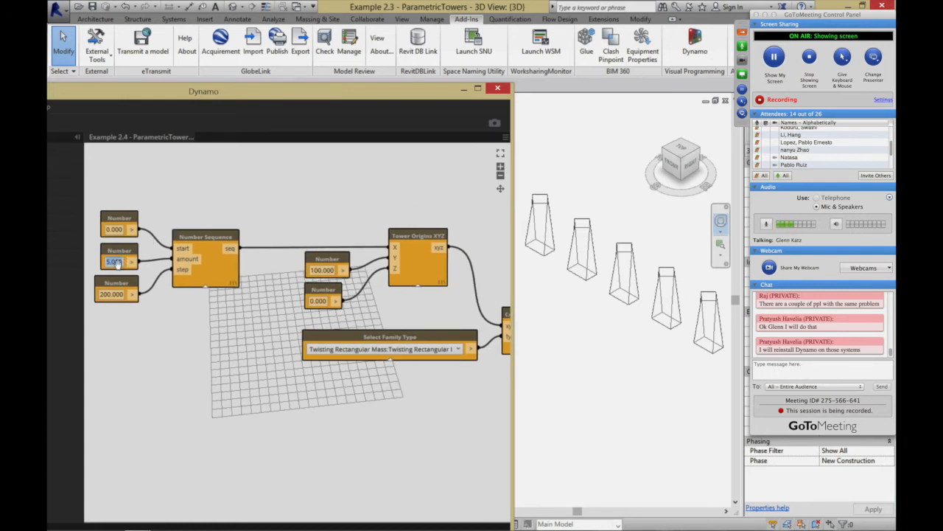
{"action": "type", "text": "4"}
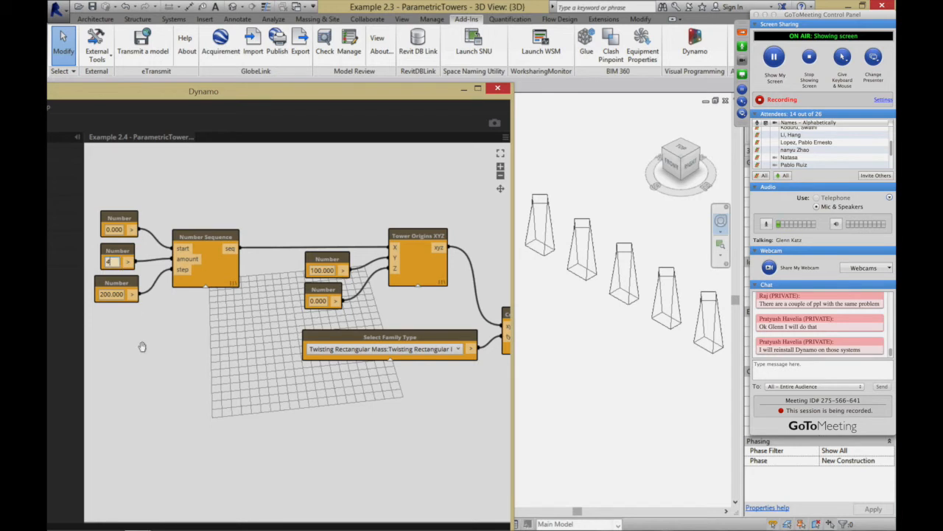
{"action": "key", "text": "Return"}
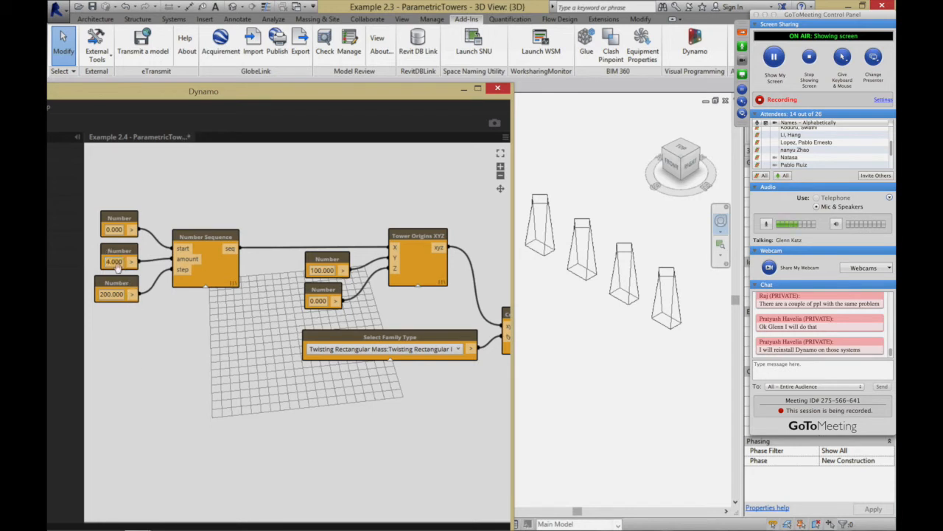
{"action": "type", "text": "3"}
{"action": "key", "text": "Return"}
Step: Set the Number Sequence's step to 150 and its amount to 8
{"action": "left_click", "coordinate": [108, 296]}
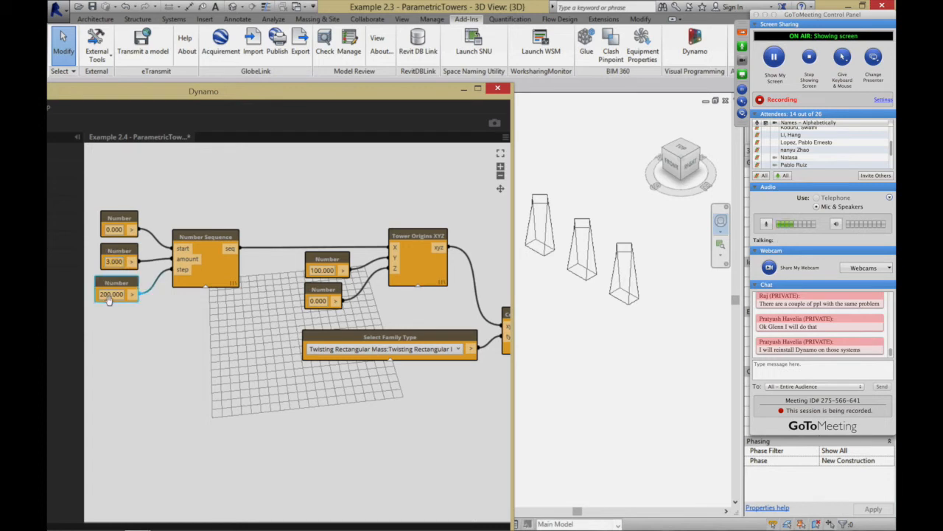
{"action": "double_click", "coordinate": [108, 294]}
{"action": "type", "text": "2"}
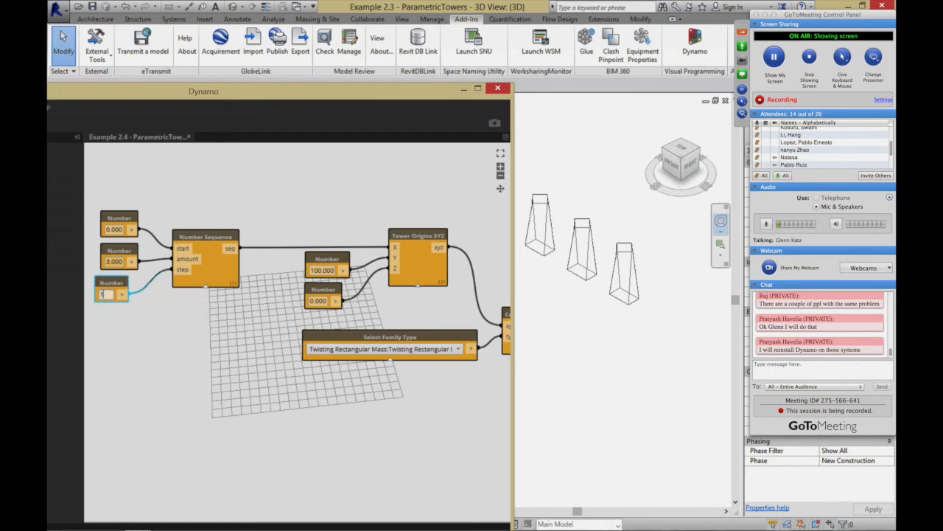
{"action": "type", "text": "00"}
{"action": "key", "text": "Return"}
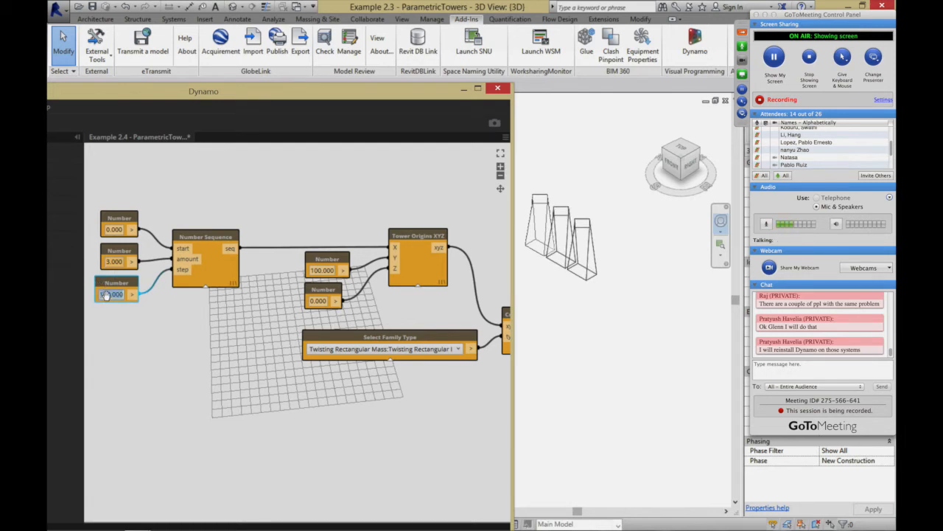
{"action": "type", "text": "150"}
{"action": "key", "text": "Return"}
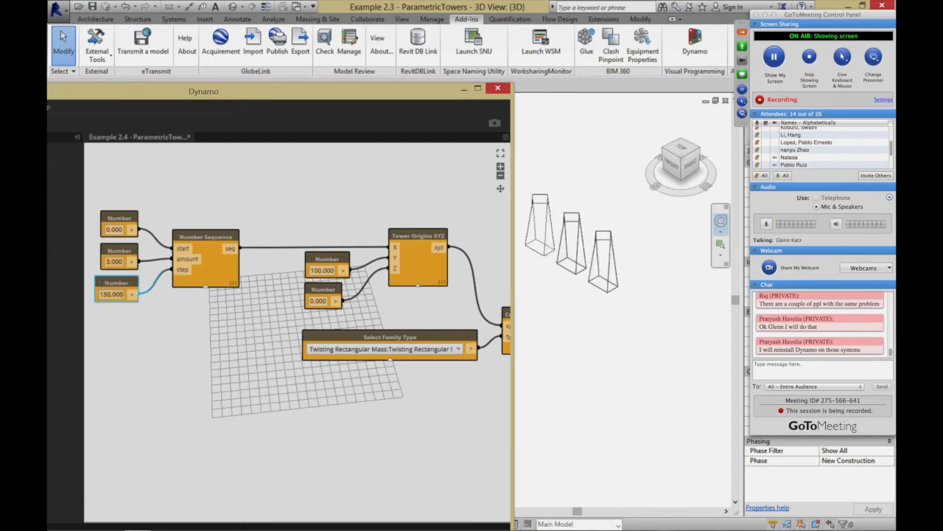
{"action": "type", "text": "8"}
{"action": "key", "text": "Return"}
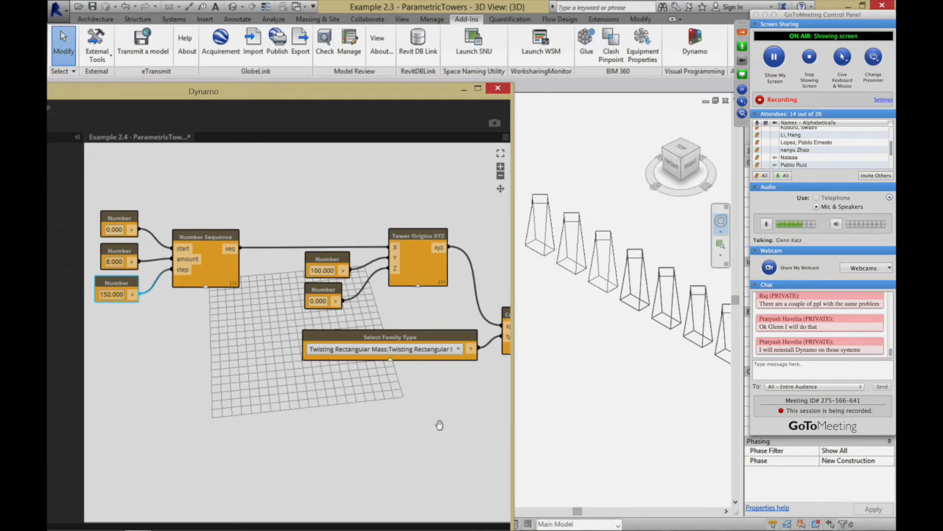
Step: Widen the tower bases by setting the Base Width Slider to about 218
{"action": "middle_click_drag", "start_coordinate": [440, 426], "coordinate": [230, 376]}
{"action": "middle_click_drag", "start_coordinate": [435, 432], "coordinate": [286, 341]}
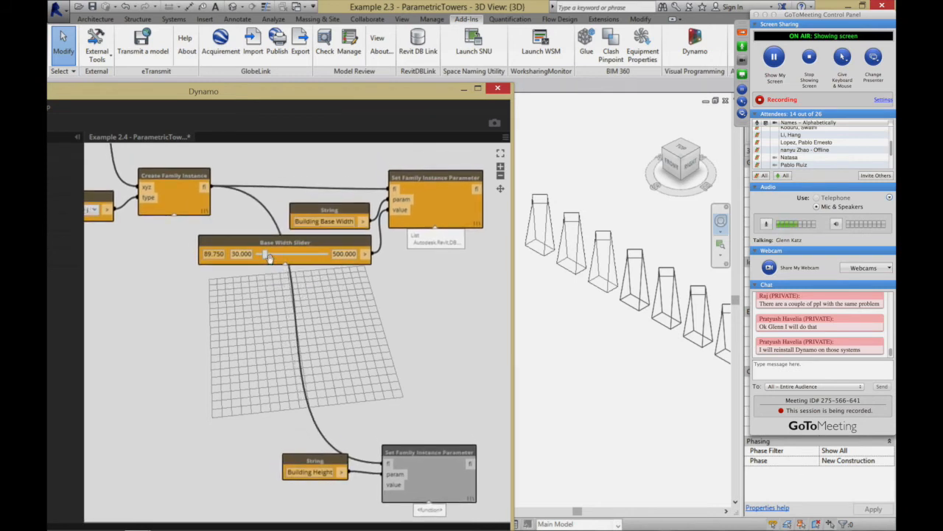
{"action": "left_click_drag", "start_coordinate": [267, 256], "coordinate": [297, 263]}
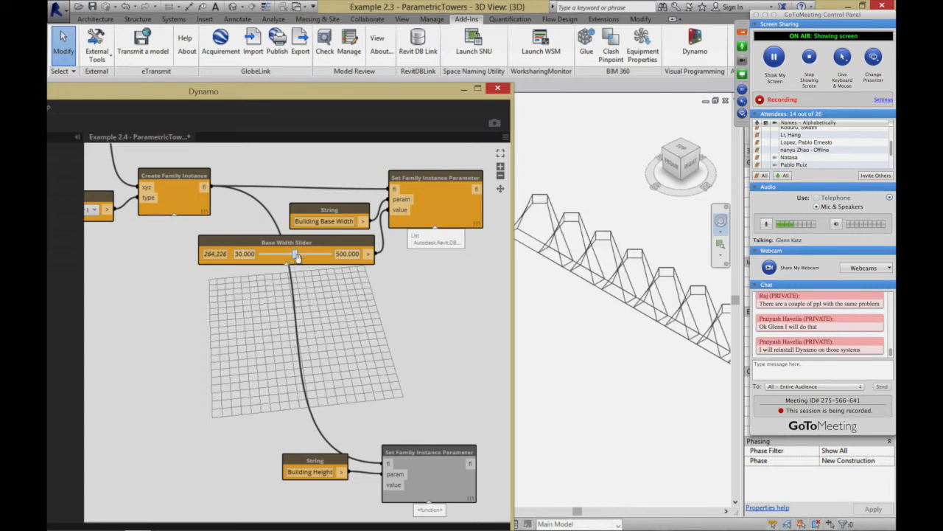
{"action": "mouse_move", "coordinate": [292, 256]}
{"action": "left_mouse_down"}
{"action": "mouse_move", "coordinate": [273, 254]}
{"action": "mouse_move", "coordinate": [307, 256]}
{"action": "mouse_move", "coordinate": [287, 255]}
{"action": "left_mouse_up"}
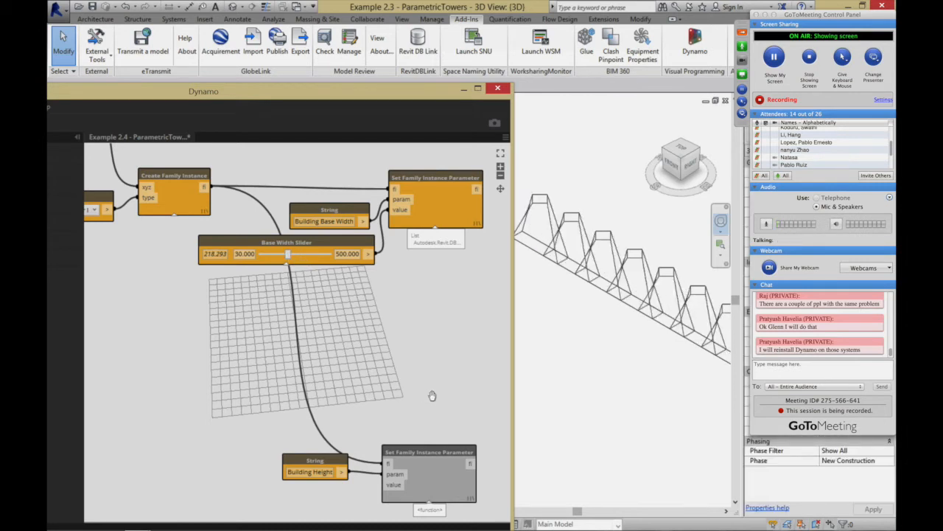
Step: Search the Dynamo node library for number and add a Number node to the graph
{"action": "middle_click_drag", "start_coordinate": [469, 357], "coordinate": [483, 306]}
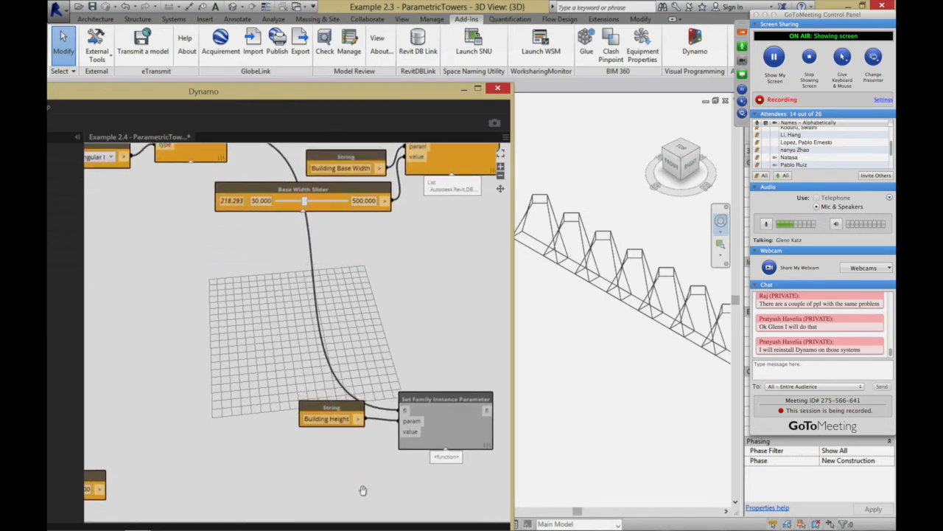
{"action": "left_click_drag", "start_coordinate": [309, 88], "coordinate": [374, 90]}
{"action": "left_click_drag", "start_coordinate": [175, 98], "coordinate": [262, 96]}
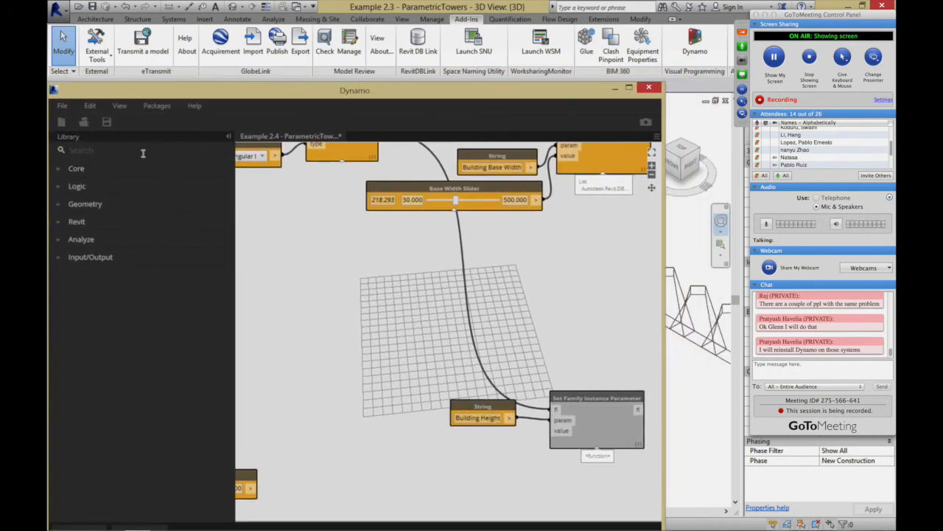
{"action": "left_click", "coordinate": [143, 151]}
{"action": "type", "text": "number"}
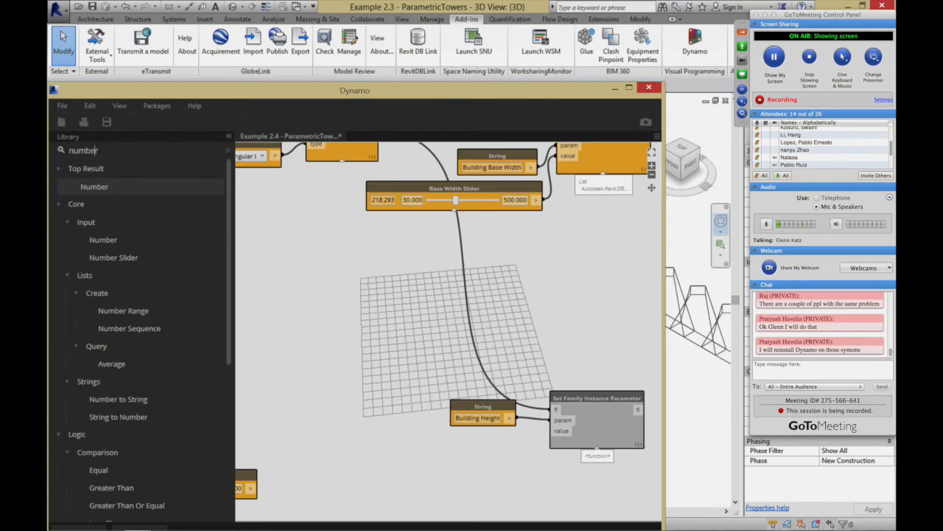
{"action": "left_click", "coordinate": [95, 187]}
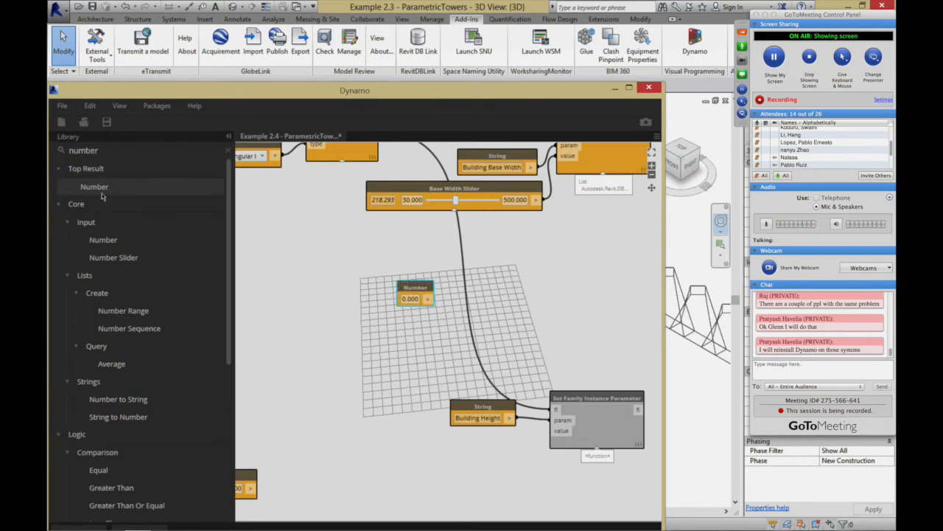
Step: Place the Number node below the Building Height string and feed a value of 500 into the Set Family Instance Parameter node, cancelling the Revit error
{"action": "middle_click_drag", "start_coordinate": [433, 385], "coordinate": [367, 270]}
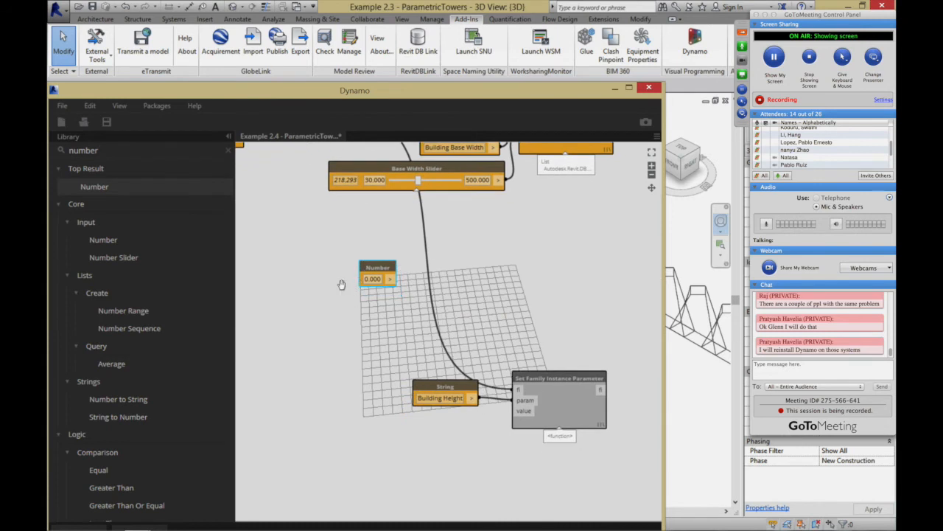
{"action": "left_click", "coordinate": [373, 274]}
{"action": "left_click_drag", "start_coordinate": [373, 272], "coordinate": [438, 449]}
{"action": "double_click", "coordinate": [438, 452]}
{"action": "type", "text": "5"}
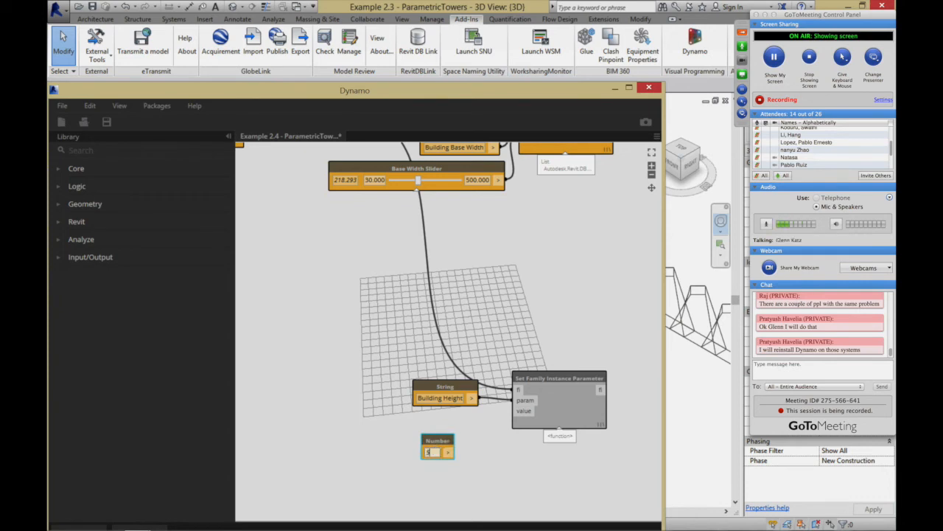
{"action": "left_click_drag", "start_coordinate": [447, 453], "coordinate": [518, 413]}
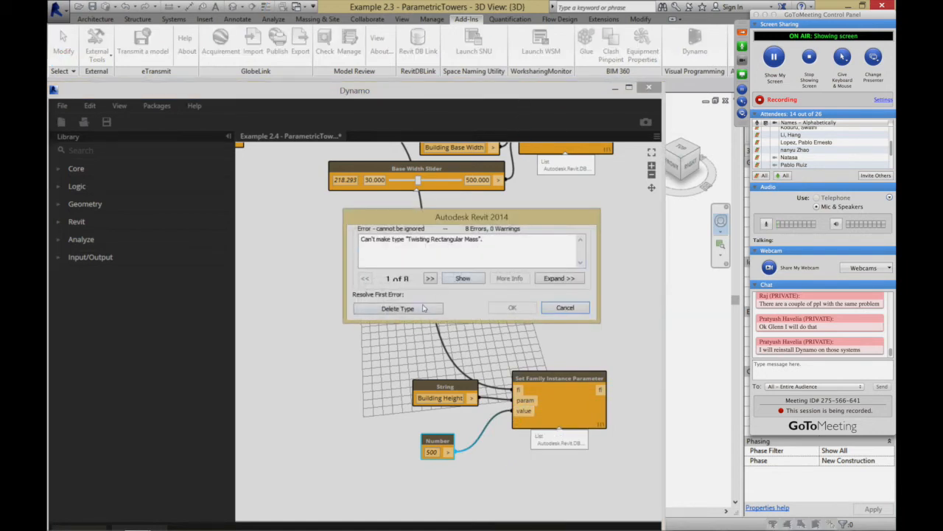
{"action": "left_click", "coordinate": [564, 308]}
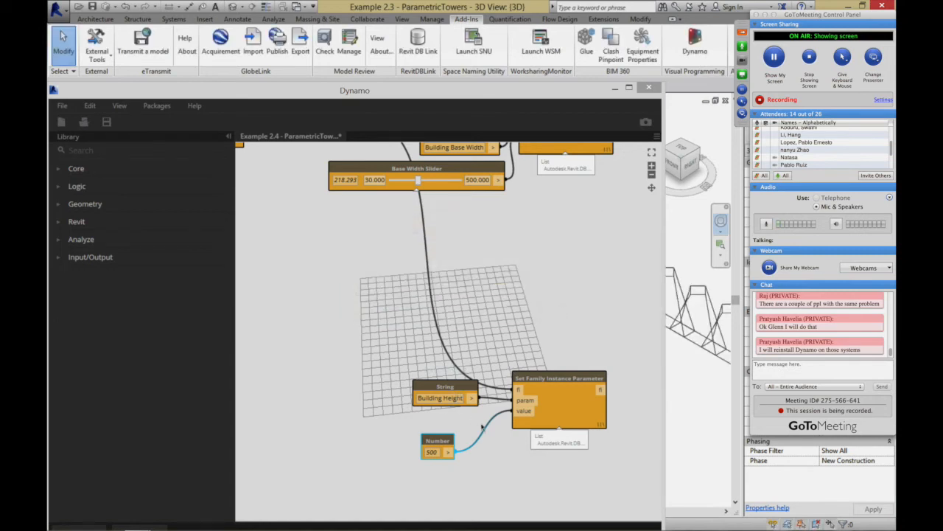
Step: Try building heights of 200 and 250 in the connected Number node, and set it to 500
{"action": "left_click_drag", "start_coordinate": [569, 97], "coordinate": [510, 96]}
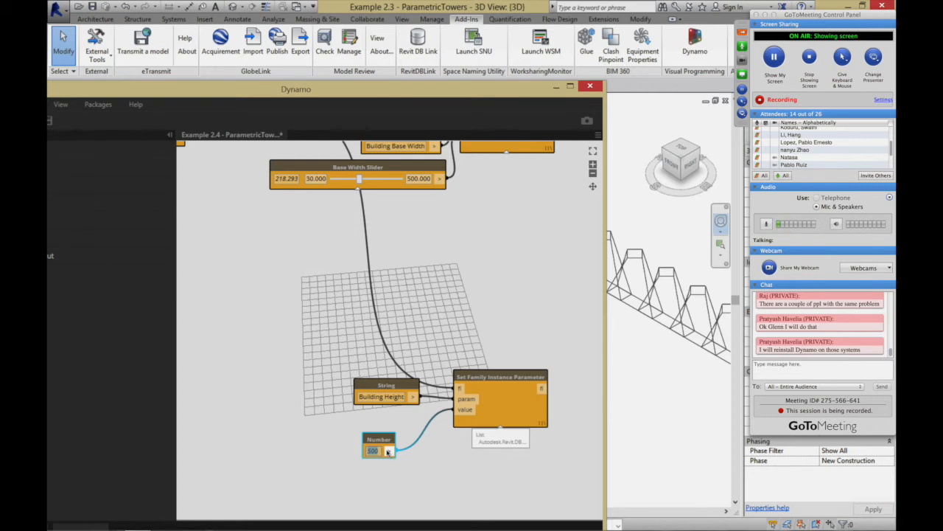
{"action": "key", "text": "Return"}
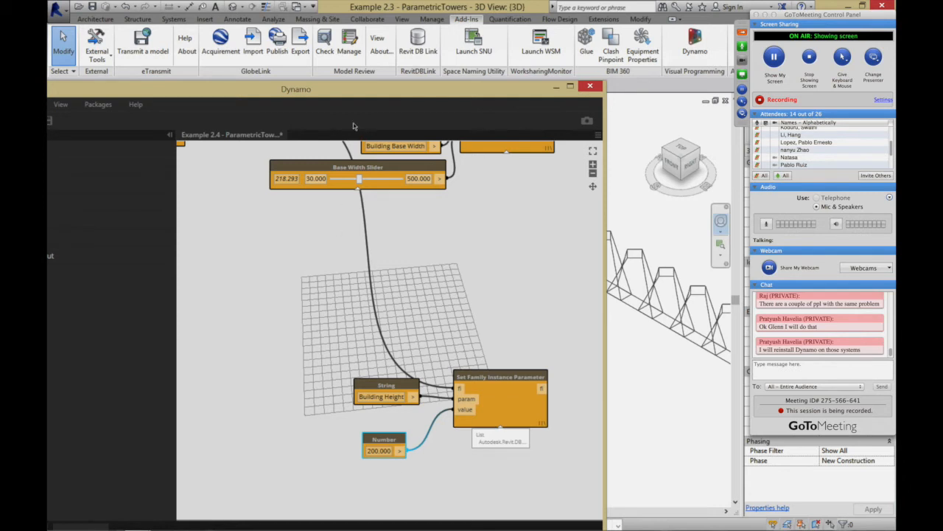
{"action": "left_click_drag", "start_coordinate": [350, 96], "coordinate": [362, 56]}
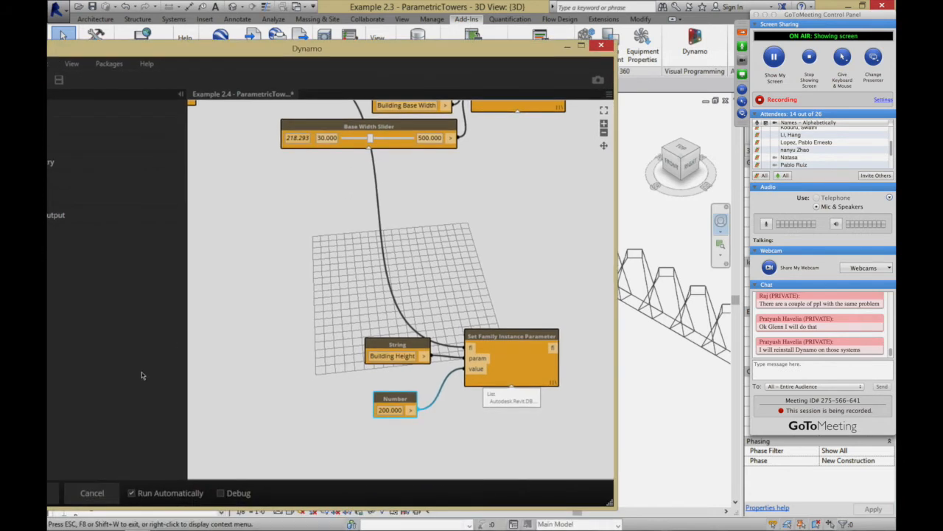
{"action": "left_click", "coordinate": [362, 434]}
{"action": "left_click", "coordinate": [391, 410]}
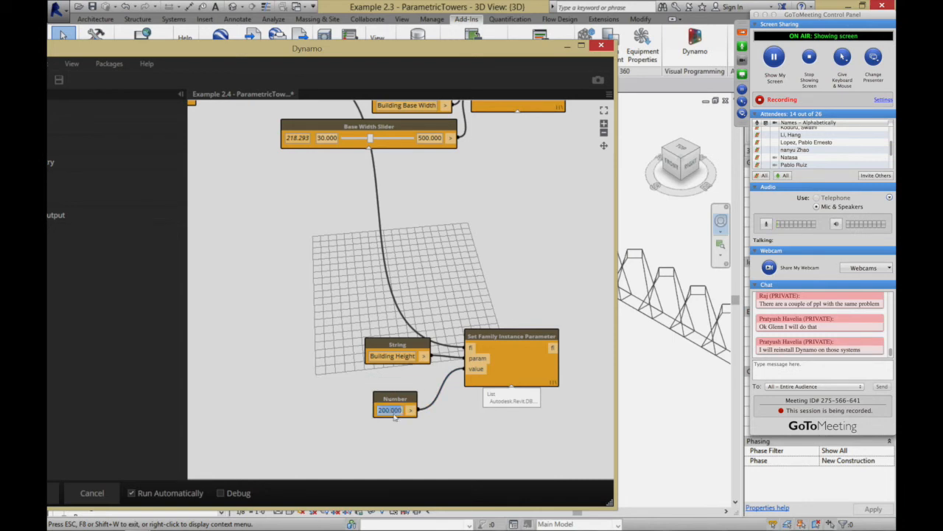
{"action": "type", "text": "250"}
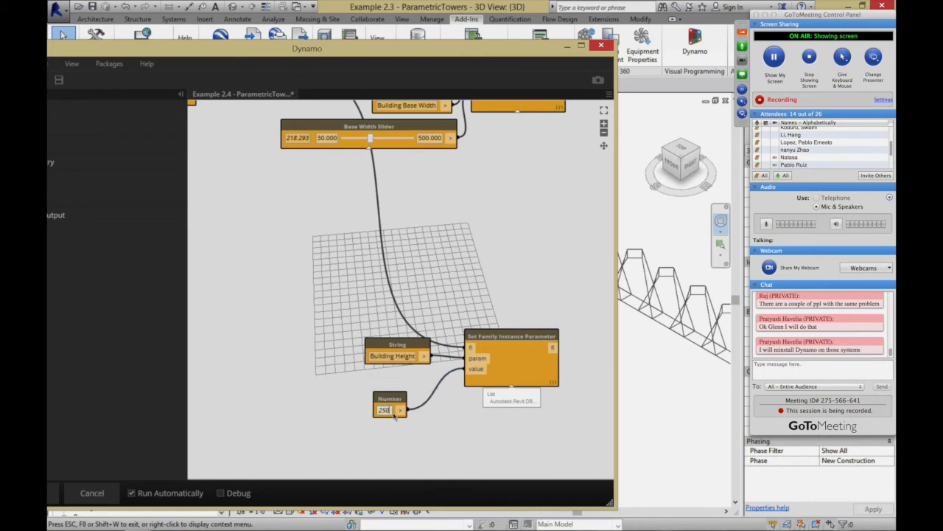
{"action": "left_click", "coordinate": [405, 450]}
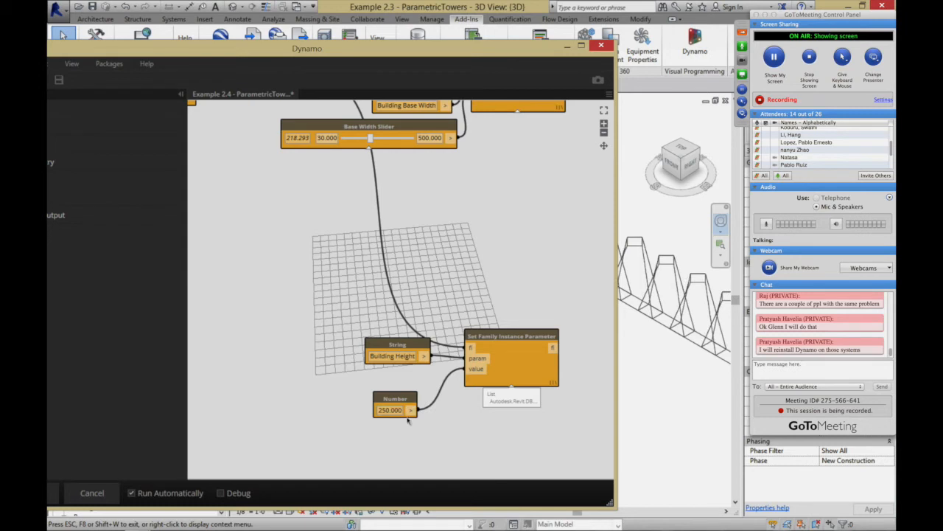
{"action": "type", "text": "500"}
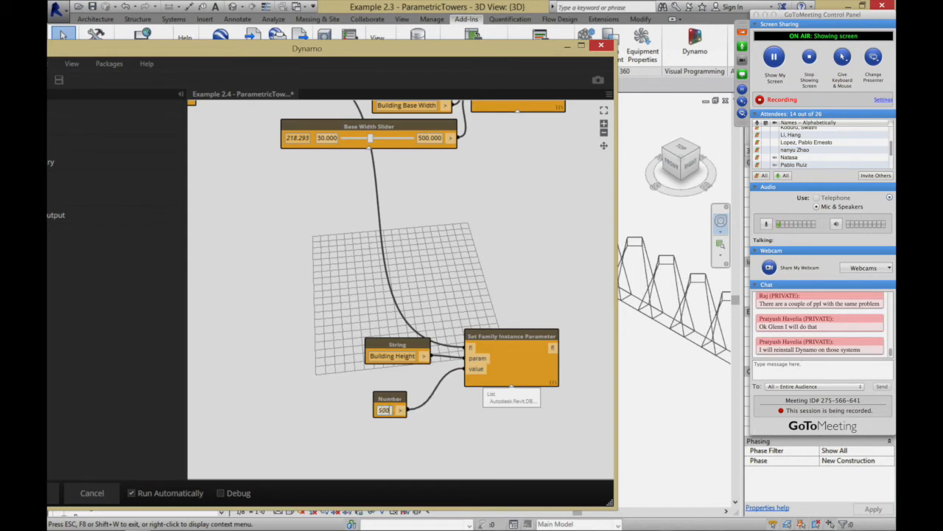
{"action": "key", "text": "Return"}
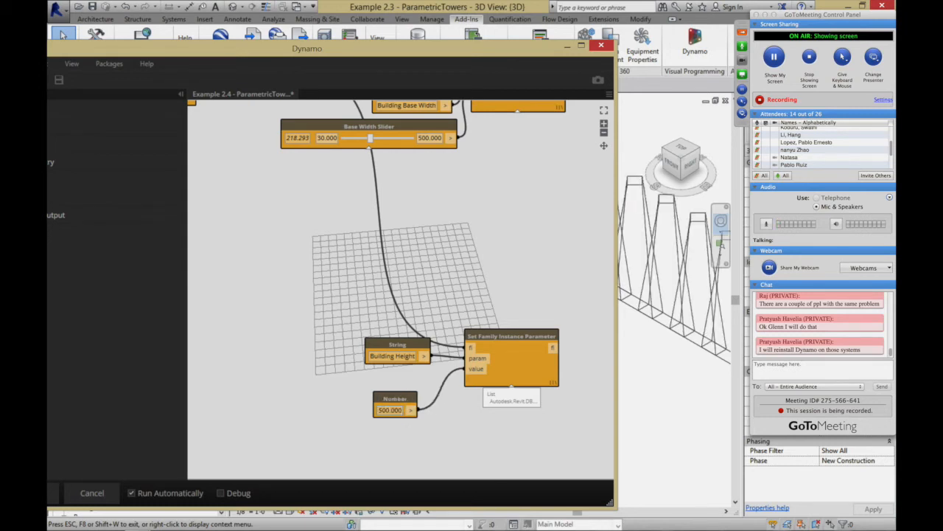
Step: Move the Dynamo window aside and orbit the Revit 3D view to inspect the row of taller towers from the front
{"action": "left_click_drag", "start_coordinate": [446, 56], "coordinate": [332, 68]}
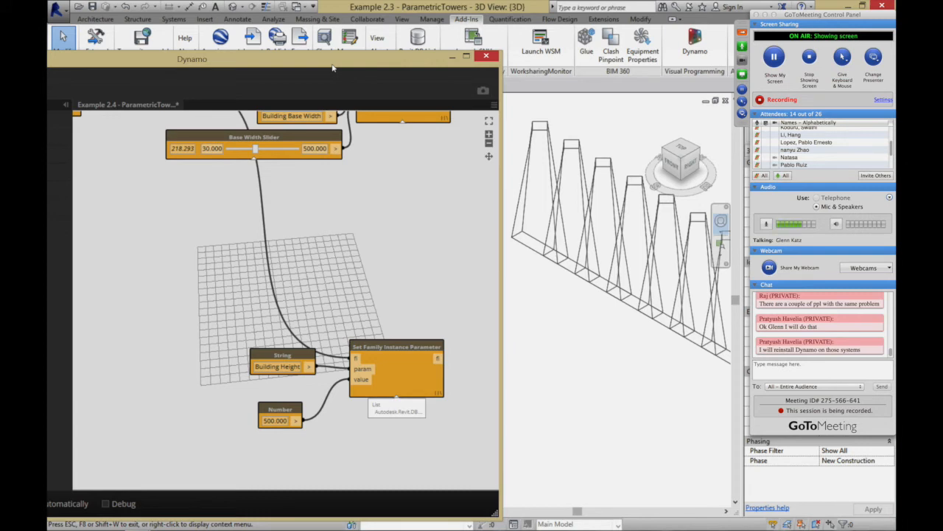
{"action": "left_click", "coordinate": [575, 363]}
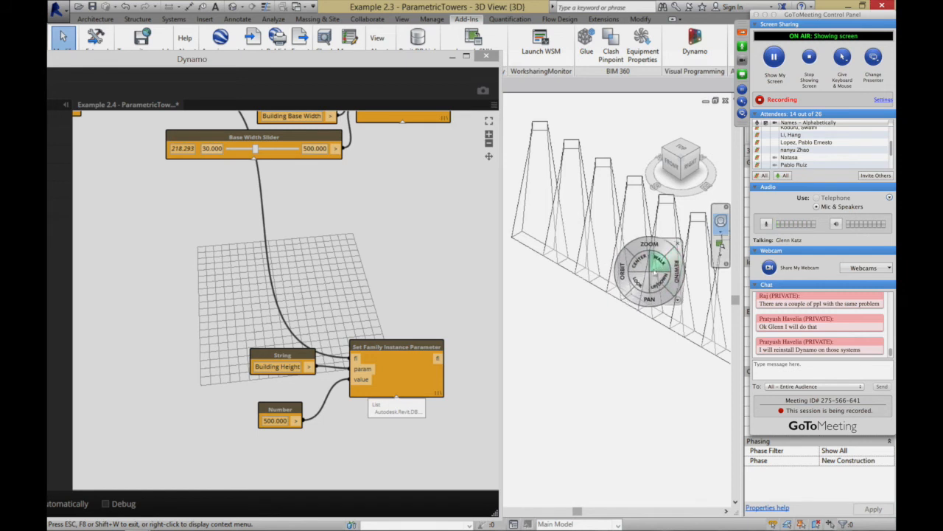
{"action": "left_click_drag", "start_coordinate": [633, 290], "coordinate": [511, 333]}
{"action": "left_click_drag", "start_coordinate": [405, 73], "coordinate": [270, 87]}
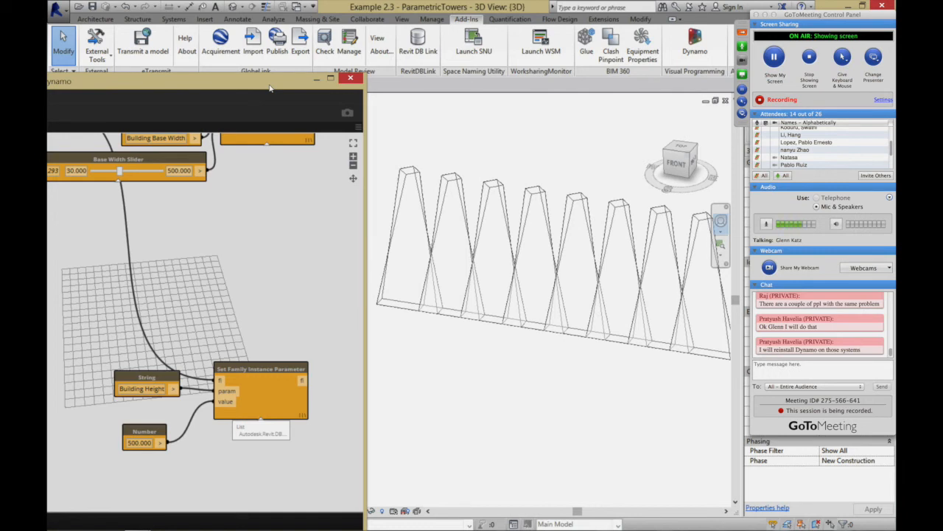
Step: Bring the sine wave nodes into view and connect the Number Sequence output to the Sine node's angle input
{"action": "left_click_drag", "start_coordinate": [269, 88], "coordinate": [514, 62]}
{"action": "left_click_drag", "start_coordinate": [604, 510], "coordinate": [696, 514]}
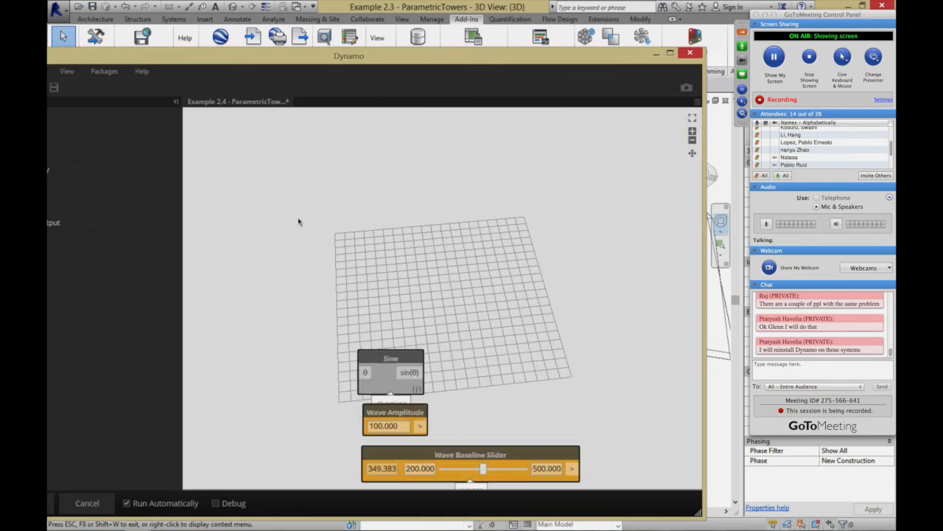
{"action": "scroll", "coordinate": [299, 221], "scroll_direction": "down", "scroll_amount": 3}
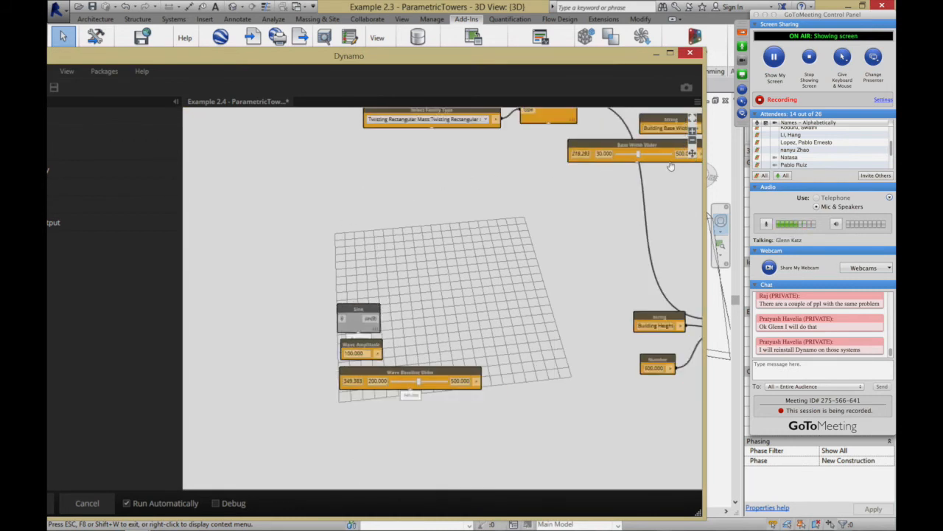
{"action": "middle_click_drag", "start_coordinate": [441, 192], "coordinate": [428, 277]}
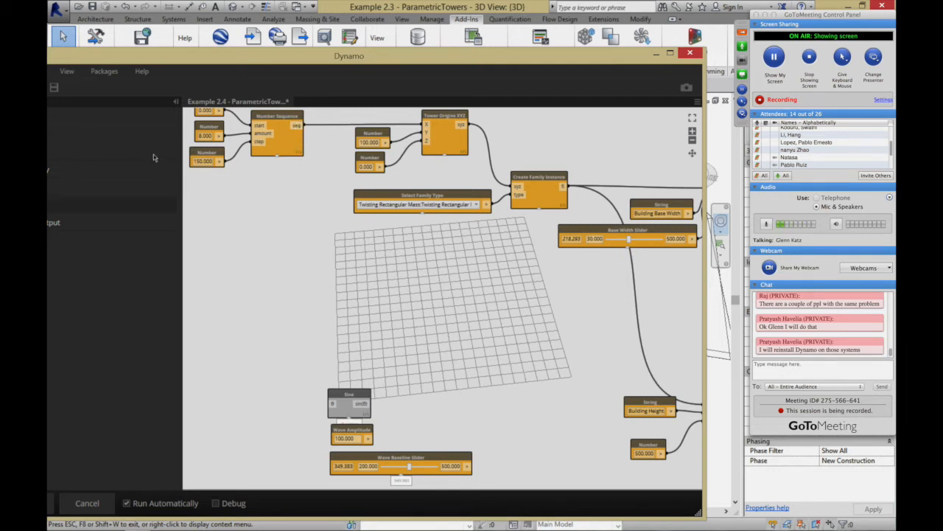
{"action": "left_click_drag", "start_coordinate": [297, 126], "coordinate": [330, 405]}
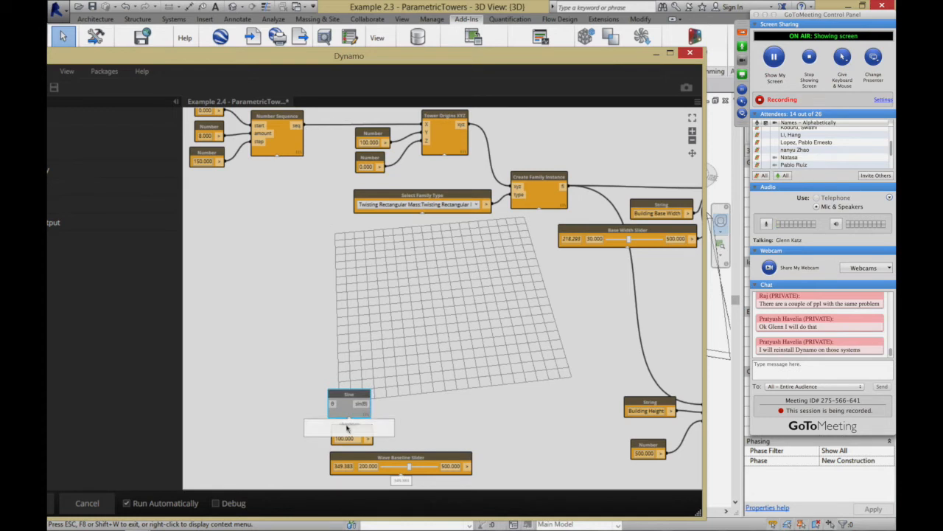
{"action": "left_click_drag", "start_coordinate": [296, 126], "coordinate": [334, 406]}
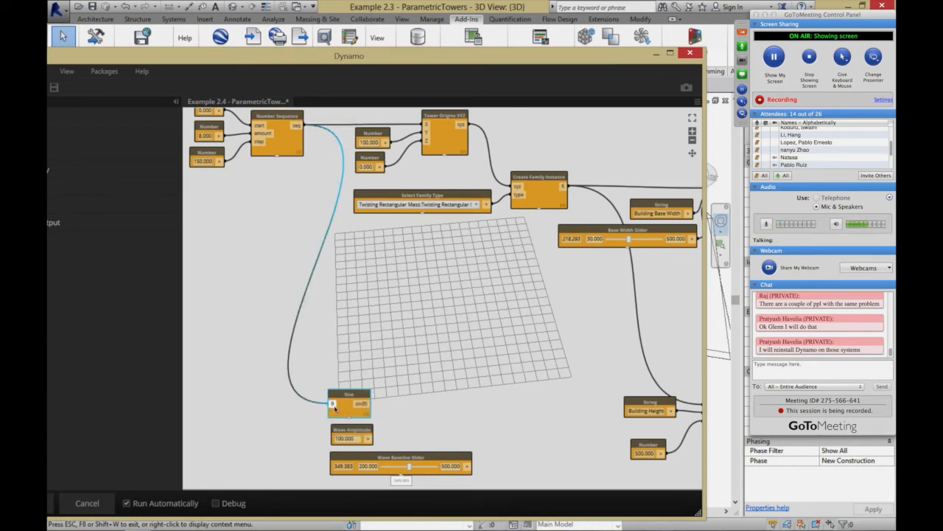
{"action": "mouse_move", "coordinate": [349, 419]}
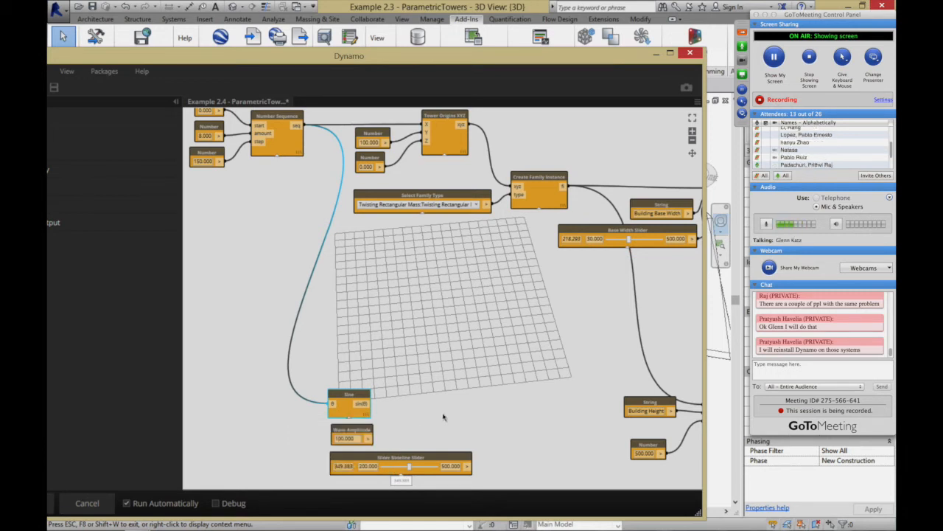
Step: Try feeding the Sine output directly into the value input of the Building Height parameter node, cancelling the Revit error
{"action": "left_click_drag", "start_coordinate": [530, 57], "coordinate": [412, 183]}
{"action": "left_click_drag", "start_coordinate": [326, 185], "coordinate": [417, 48]}
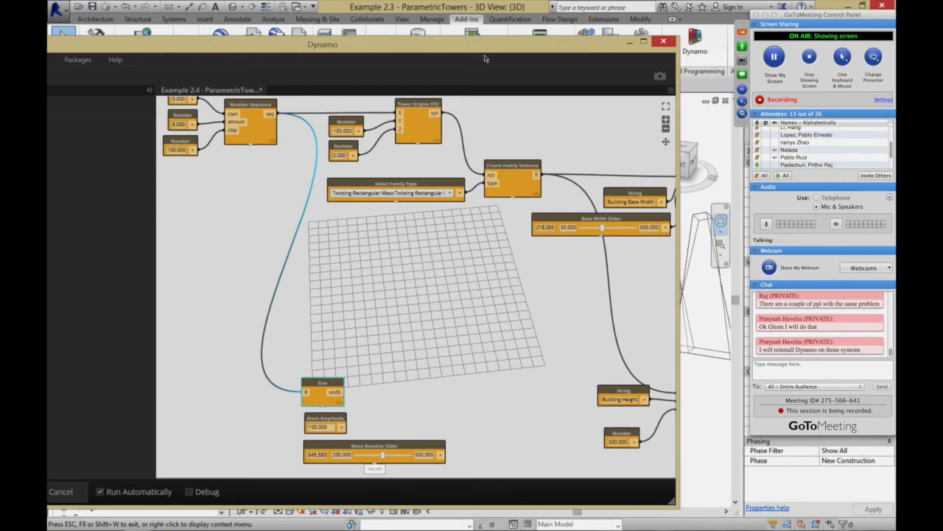
{"action": "left_click_drag", "start_coordinate": [484, 54], "coordinate": [397, 50]}
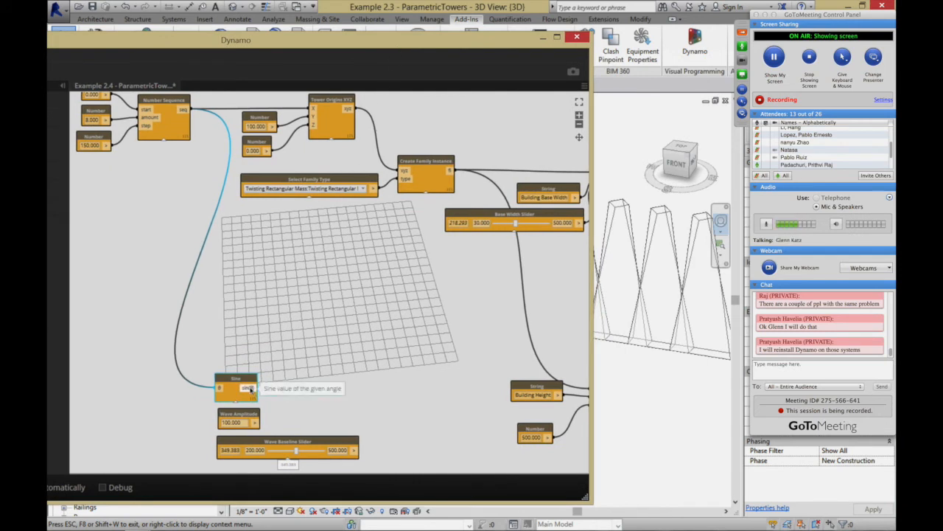
{"action": "left_click_drag", "start_coordinate": [587, 499], "coordinate": [676, 498]}
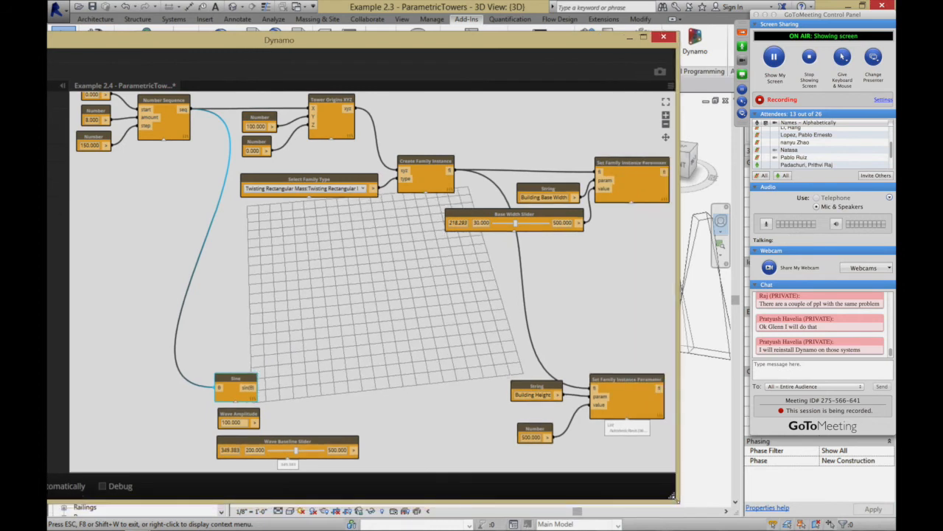
{"action": "left_click_drag", "start_coordinate": [256, 391], "coordinate": [600, 409]}
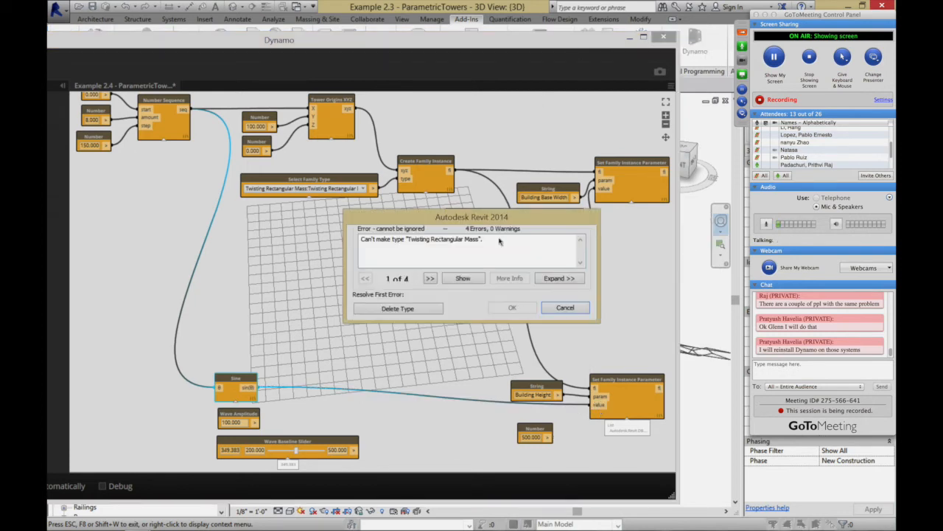
{"action": "left_click", "coordinate": [563, 308]}
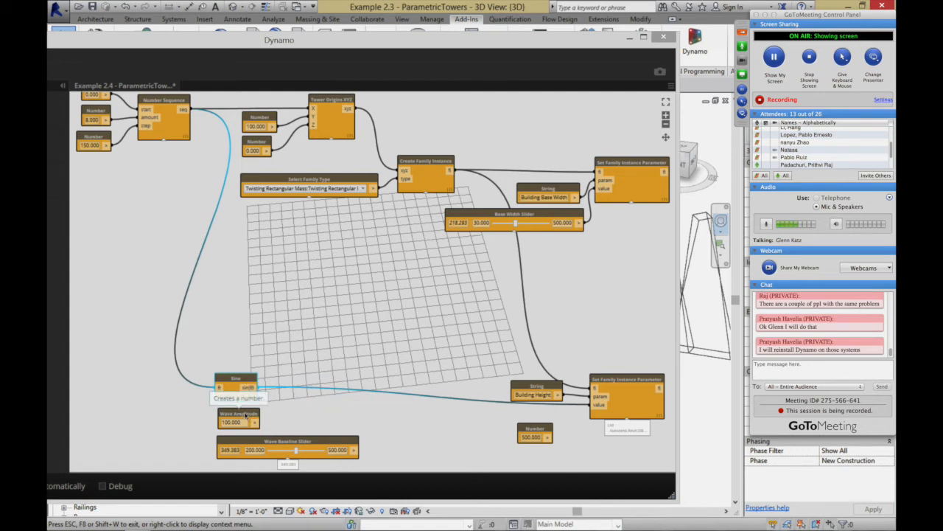
Step: Disconnect the Sine output from the value input of the Building Height parameter node
{"action": "left_click", "coordinate": [321, 420]}
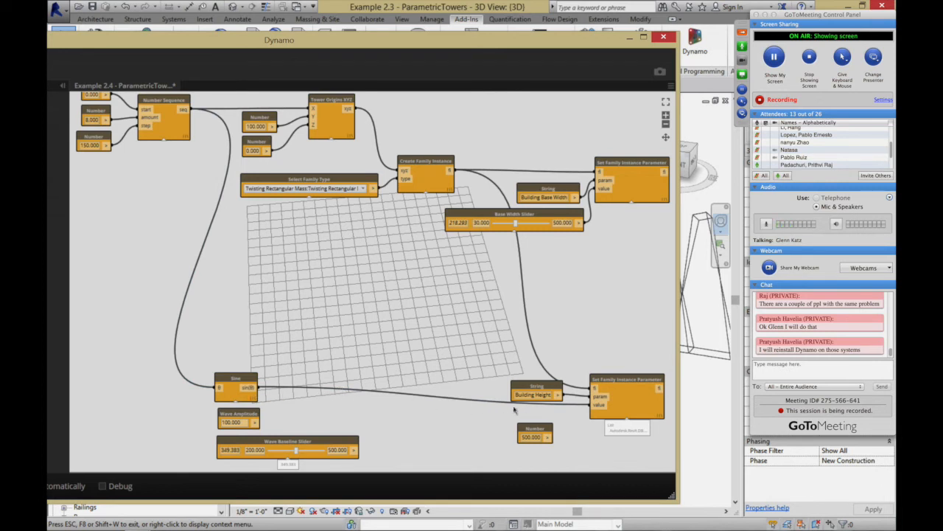
{"action": "left_click", "coordinate": [601, 405]}
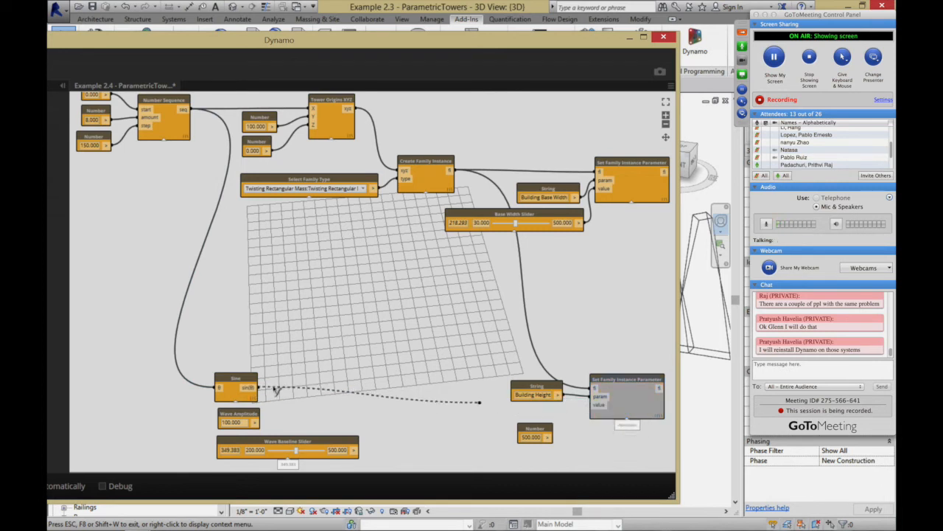
{"action": "left_click", "coordinate": [277, 331]}
Step: Search the node library for multip and place a Multiply node beside the Sine node
{"action": "left_click_drag", "start_coordinate": [117, 46], "coordinate": [274, 50]}
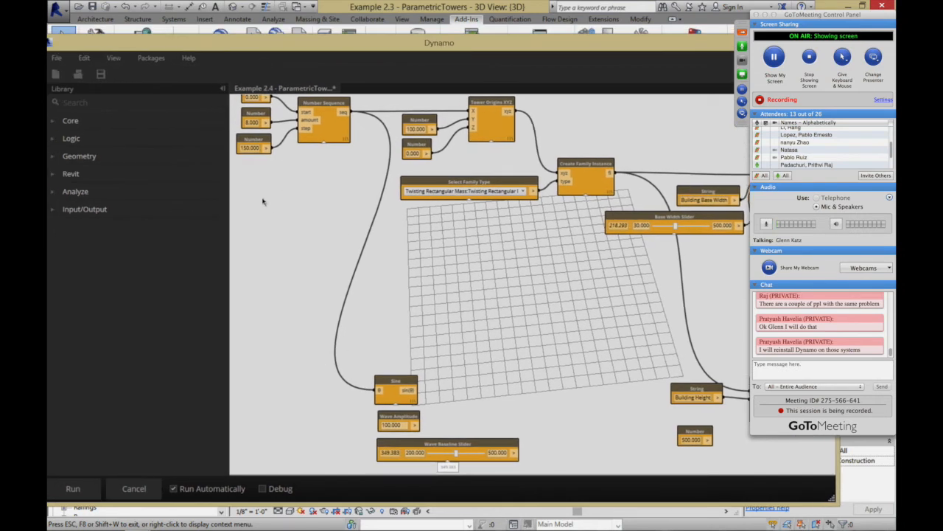
{"action": "left_click", "coordinate": [82, 107]}
{"action": "type", "text": "multip"}
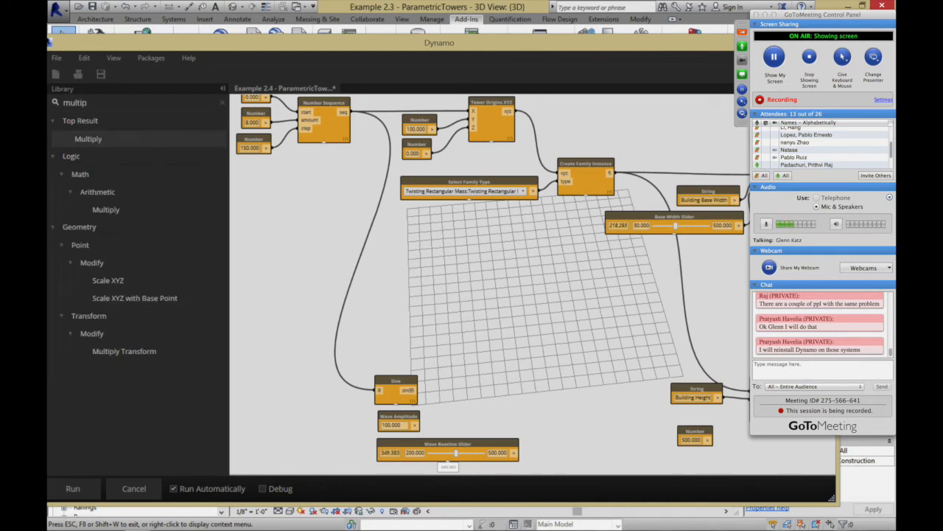
{"action": "left_click", "coordinate": [92, 138]}
{"action": "left_click_drag", "start_coordinate": [520, 266], "coordinate": [484, 387]}
Step: Connect the Sine output to x and the Wave Amplitude number to y of the Multiply node, and preview the result
{"action": "left_click", "coordinate": [414, 390]}
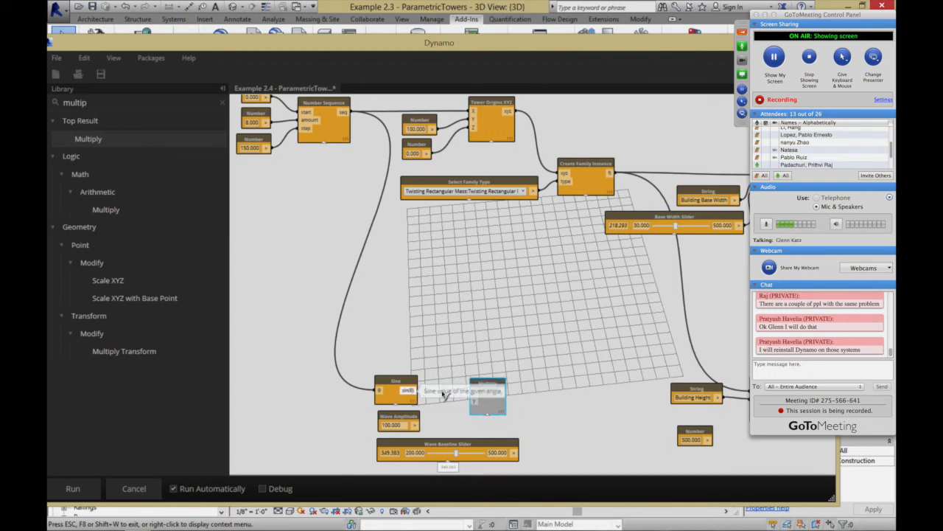
{"action": "left_click", "coordinate": [473, 392]}
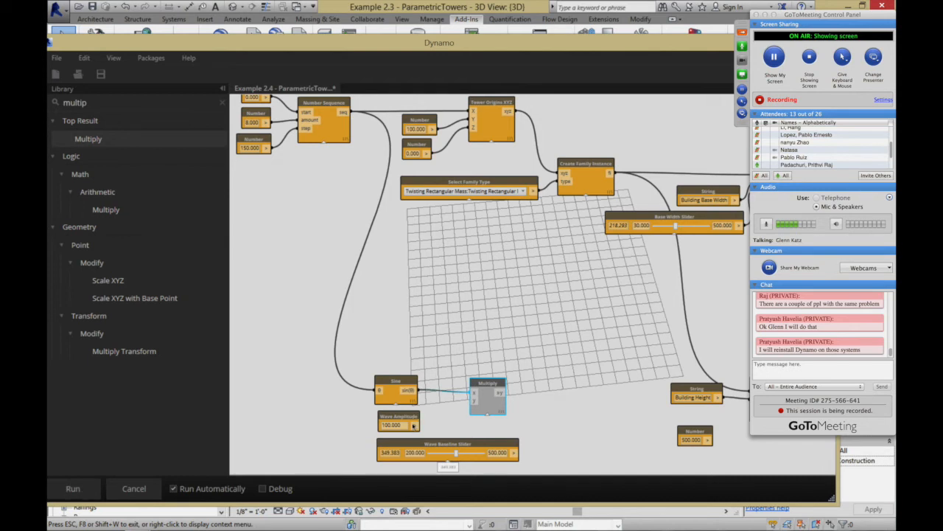
{"action": "left_click", "coordinate": [415, 425]}
{"action": "left_click", "coordinate": [474, 400]}
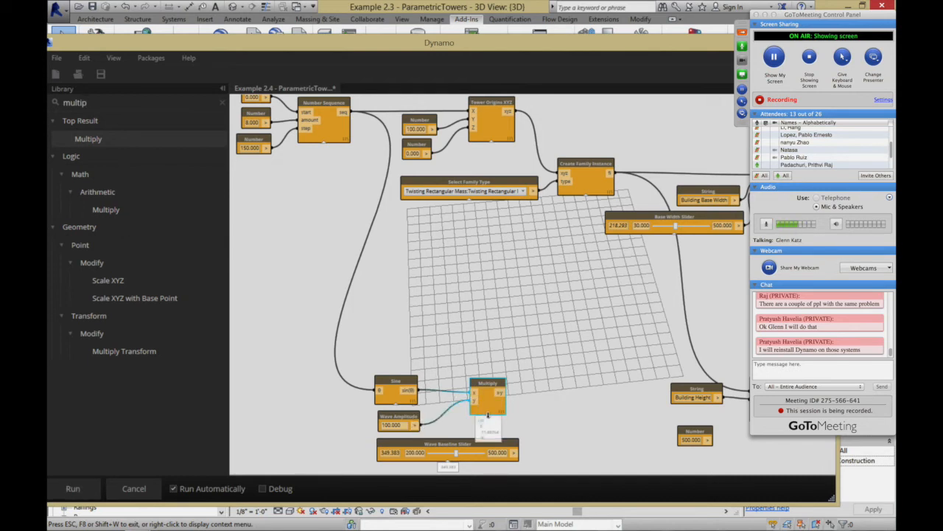
{"action": "mouse_move", "coordinate": [488, 419]}
Step: Try feeding the Multiply output into the value input of the Building Height parameter node, cancelling the Revit error
{"action": "left_click_drag", "start_coordinate": [466, 52], "coordinate": [423, 32]}
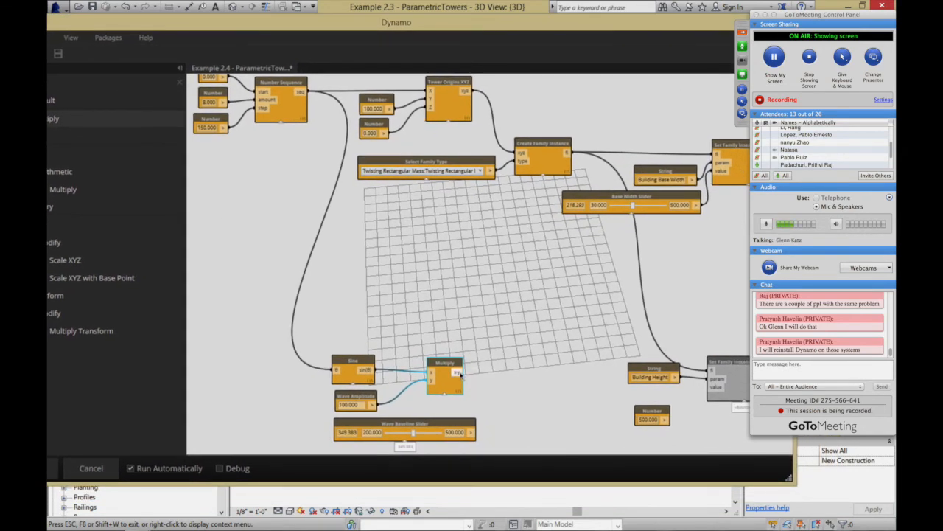
{"action": "left_click_drag", "start_coordinate": [458, 373], "coordinate": [715, 396]}
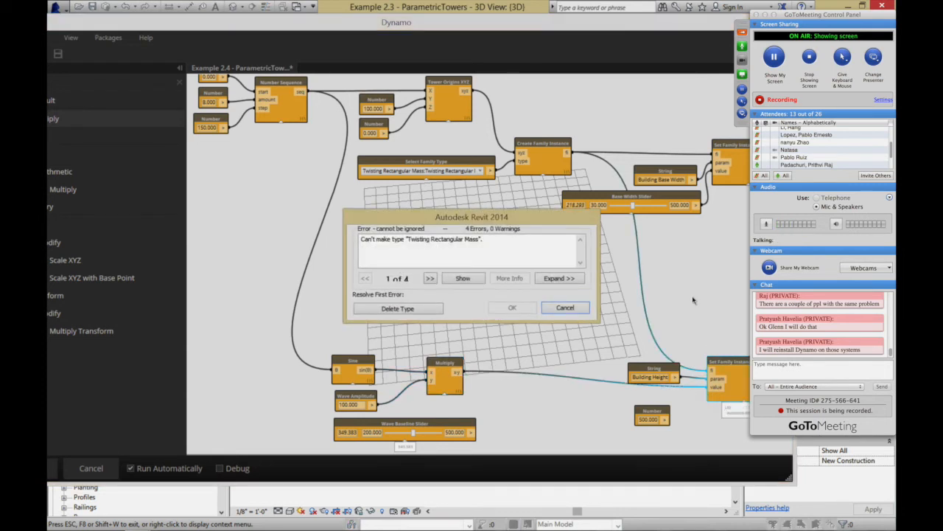
{"action": "left_click", "coordinate": [566, 308]}
{"action": "left_click_drag", "start_coordinate": [606, 33], "coordinate": [549, 40]}
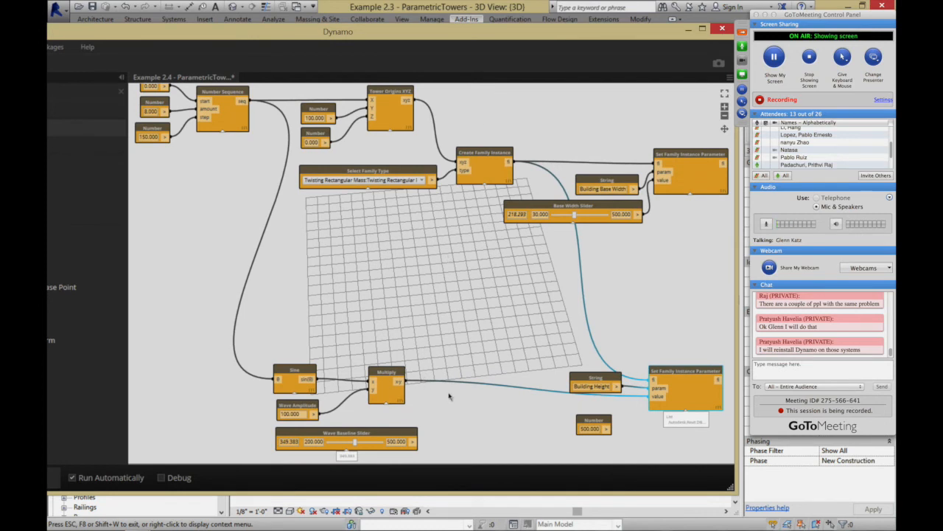
{"action": "left_click", "coordinate": [472, 385]}
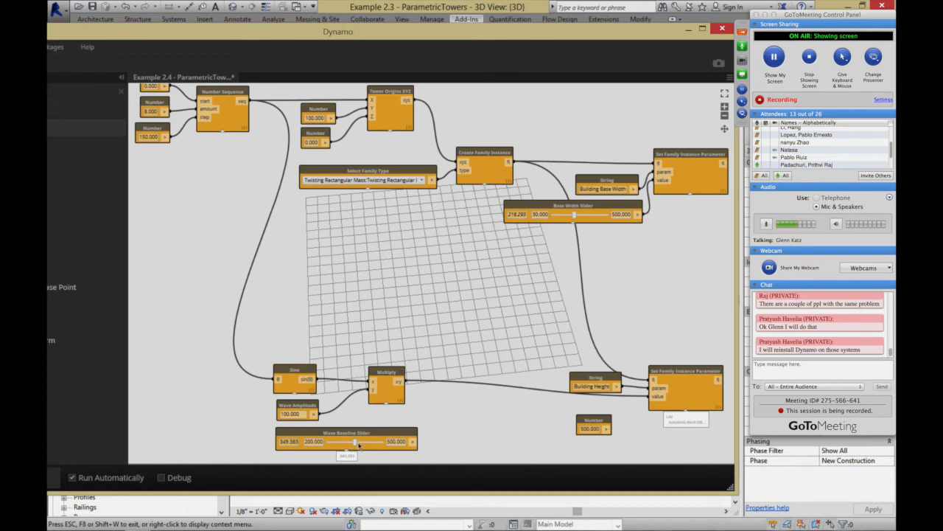
Step: Search the node library for add and place an Add node between the Multiply node and the Building Height nodes
{"action": "left_click_drag", "start_coordinate": [150, 34], "coordinate": [232, 31]}
{"action": "double_click", "coordinate": [56, 88]}
{"action": "type", "text": "add"}
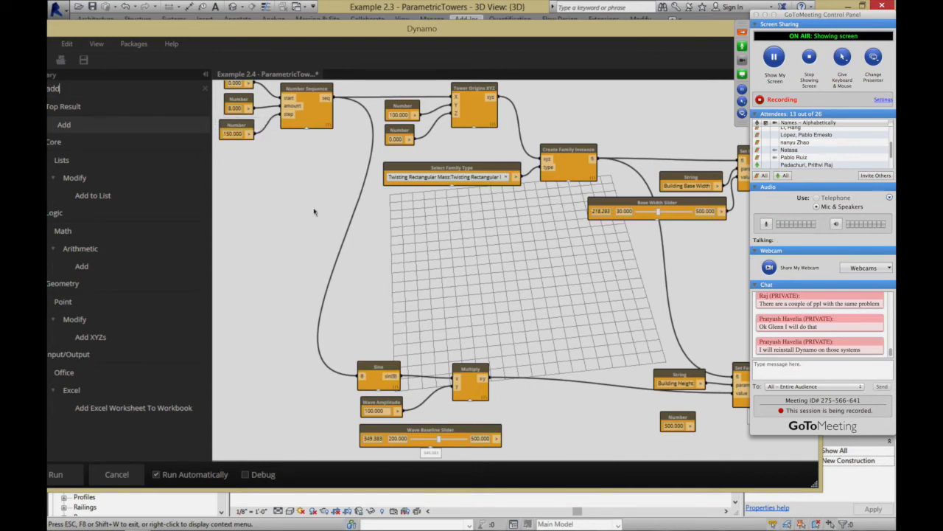
{"action": "left_click", "coordinate": [66, 125]}
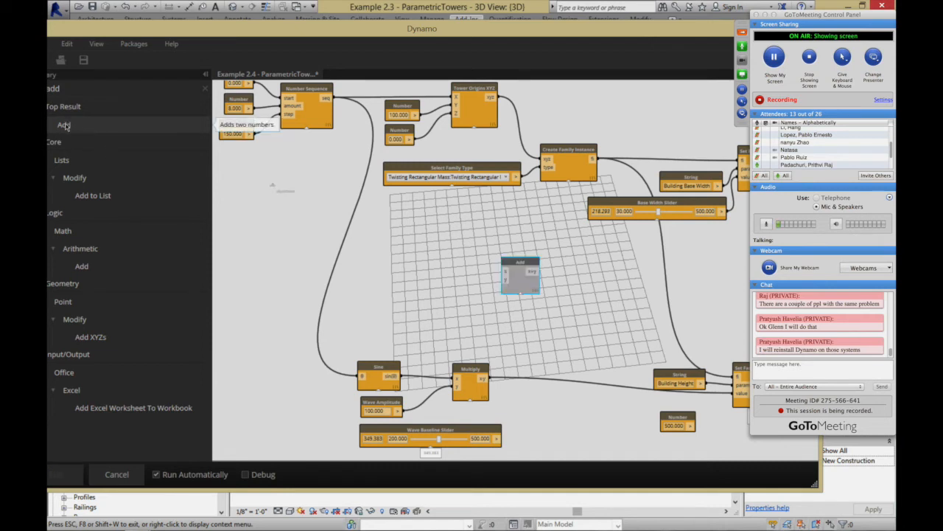
{"action": "left_click_drag", "start_coordinate": [526, 284], "coordinate": [561, 420]}
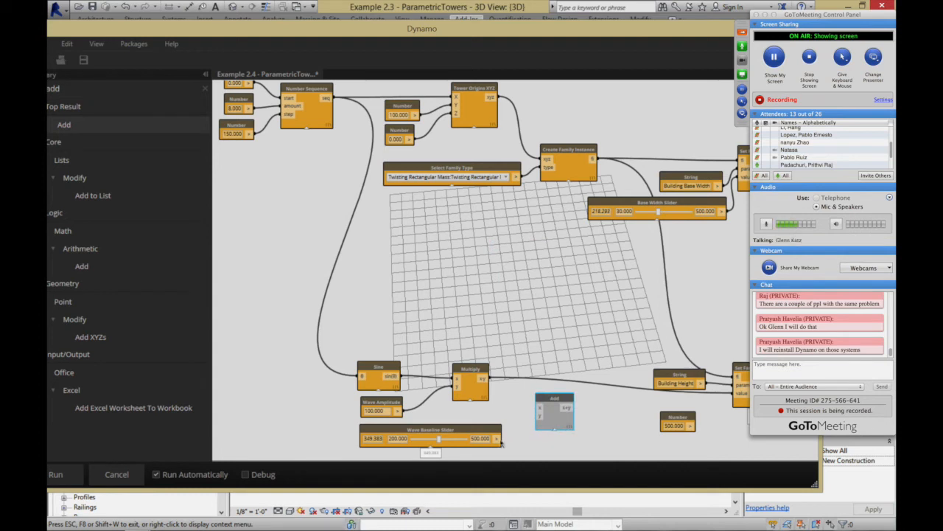
Step: Feed Multiply into x and the Wave Baseline Slider into y of the Add node, and its sum into the Building Height parameter's value
{"action": "left_click_drag", "start_coordinate": [498, 438], "coordinate": [540, 415]}
{"action": "left_click_drag", "start_coordinate": [482, 379], "coordinate": [540, 410]}
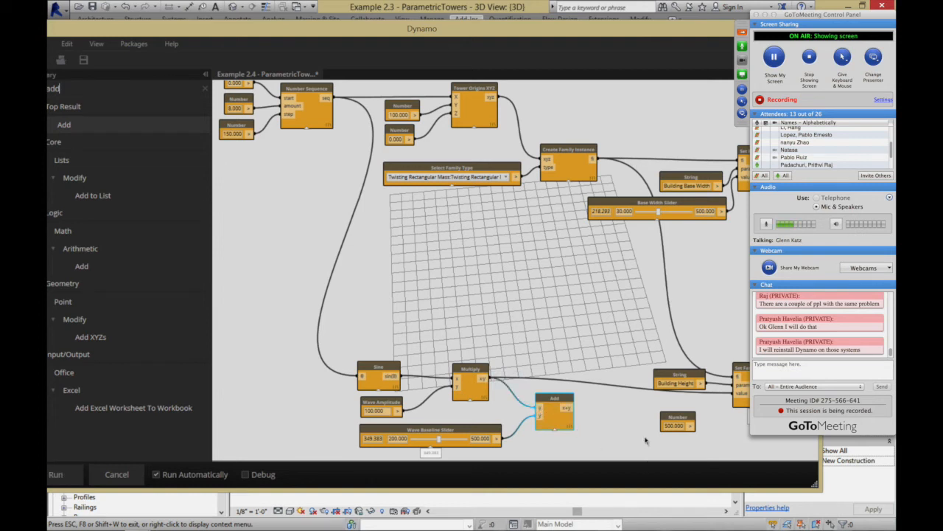
{"action": "left_click_drag", "start_coordinate": [572, 407], "coordinate": [741, 398]}
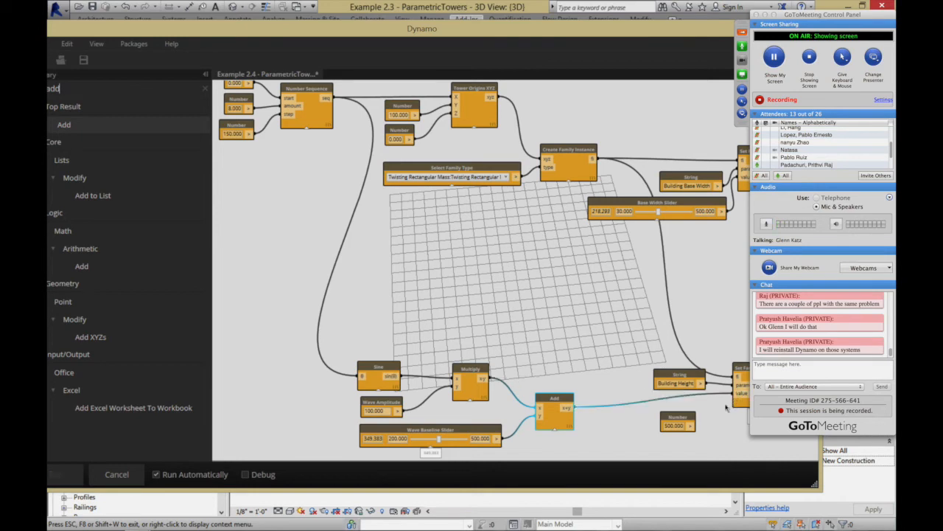
Step: Uncover the Revit 3D view of the towers and raise the Wave Baseline Slider to about 453
{"action": "left_click_drag", "start_coordinate": [583, 30], "coordinate": [157, 52]}
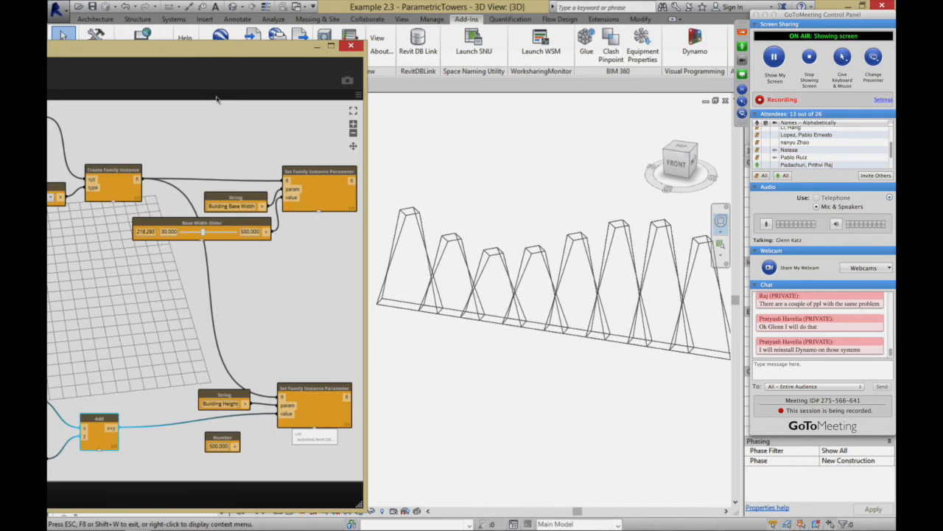
{"action": "left_click_drag", "start_coordinate": [255, 56], "coordinate": [360, 51]}
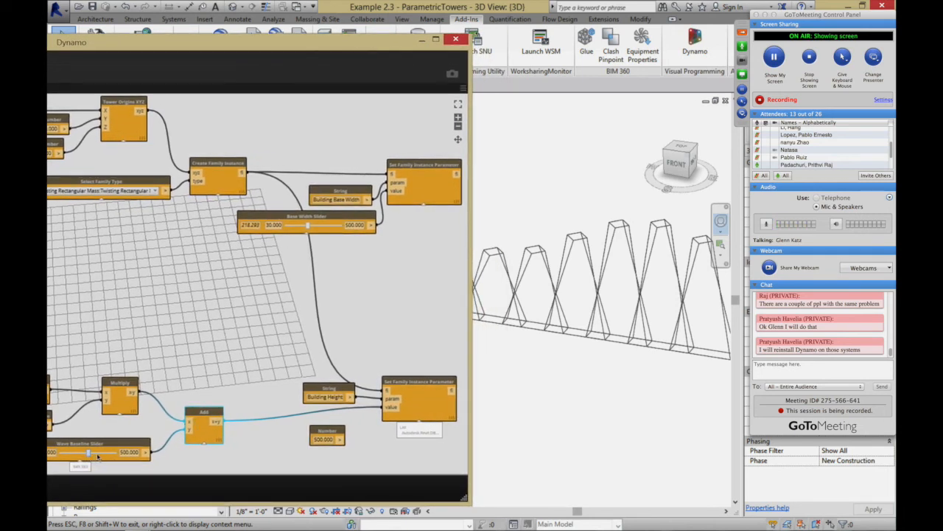
{"action": "left_click_drag", "start_coordinate": [106, 458], "coordinate": [109, 458]}
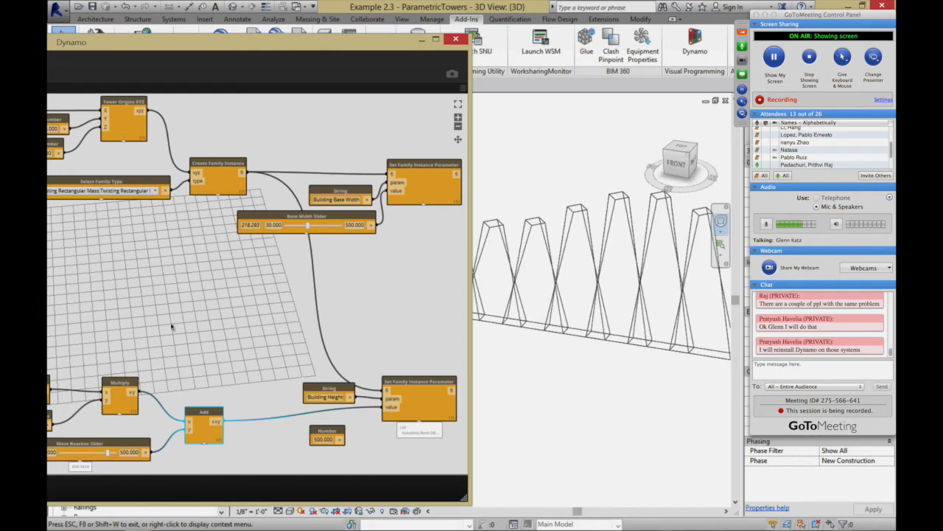
Step: Examine the Dynamo graph around the Sine, Wave Amplitude, Multiply and Wave Baseline Slider nodes
{"action": "left_click_drag", "start_coordinate": [328, 46], "coordinate": [454, 61]}
{"action": "scroll", "coordinate": [247, 357], "scroll_direction": "down", "scroll_amount": 3}
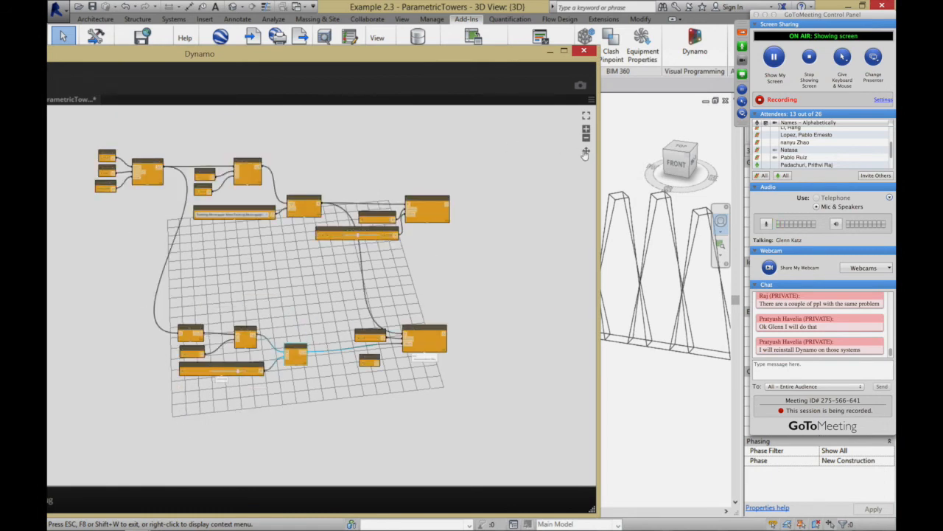
{"action": "scroll", "coordinate": [178, 343], "scroll_direction": "down", "scroll_amount": 3}
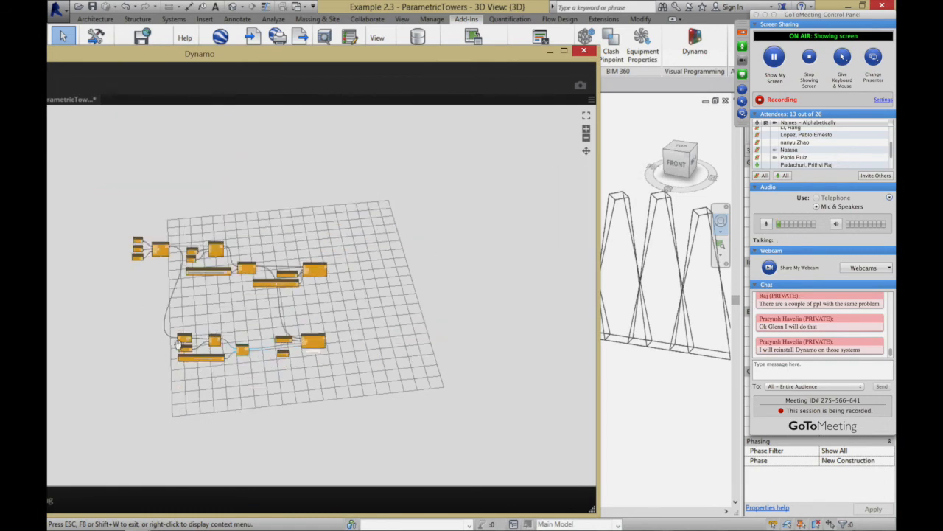
{"action": "scroll", "coordinate": [178, 343], "scroll_direction": "up", "scroll_amount": 2}
{"action": "scroll", "coordinate": [178, 344], "scroll_direction": "up", "scroll_amount": 4}
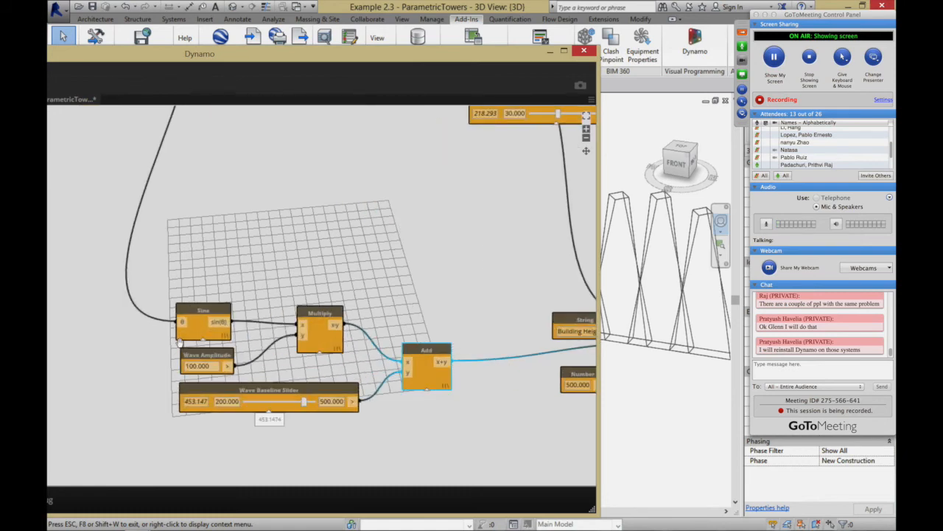
{"action": "scroll", "coordinate": [179, 343], "scroll_direction": "up", "scroll_amount": 1}
{"action": "scroll", "coordinate": [179, 340], "scroll_direction": "up", "scroll_amount": 2}
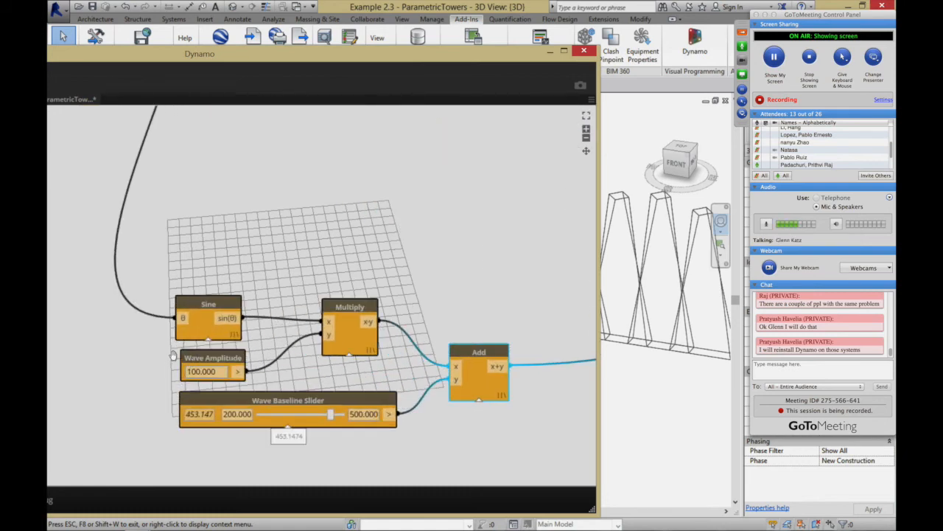
{"action": "double_click", "coordinate": [214, 50]}
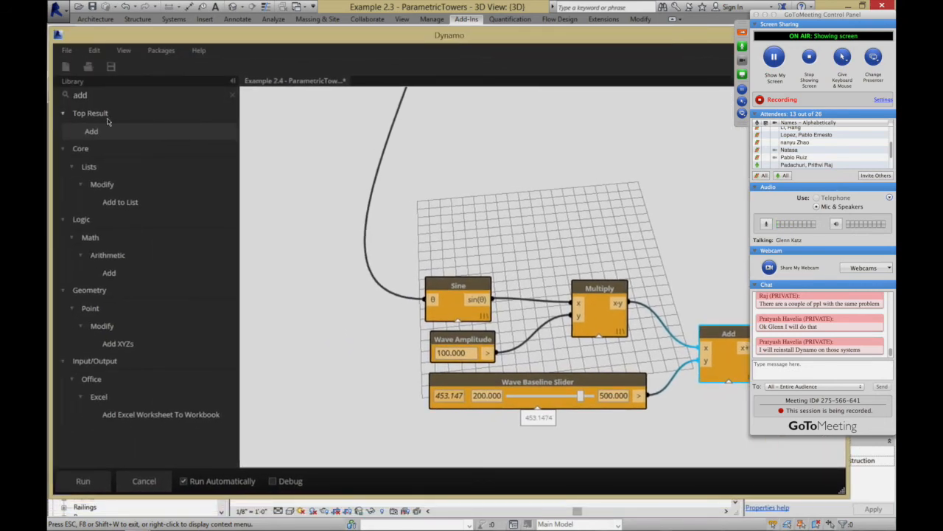
{"action": "left_click", "coordinate": [106, 132]}
{"action": "left_click", "coordinate": [111, 97]}
{"action": "type", "text": "multip"}
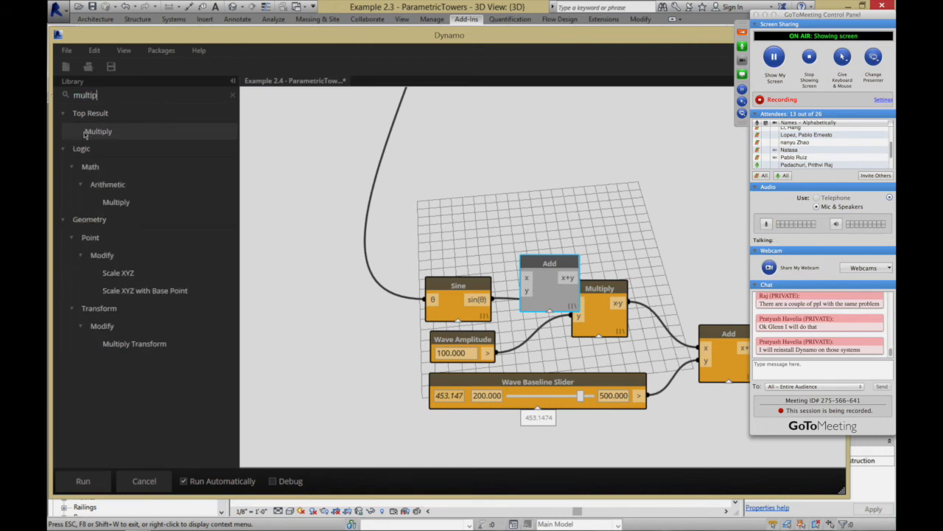
{"action": "left_click", "coordinate": [85, 133]}
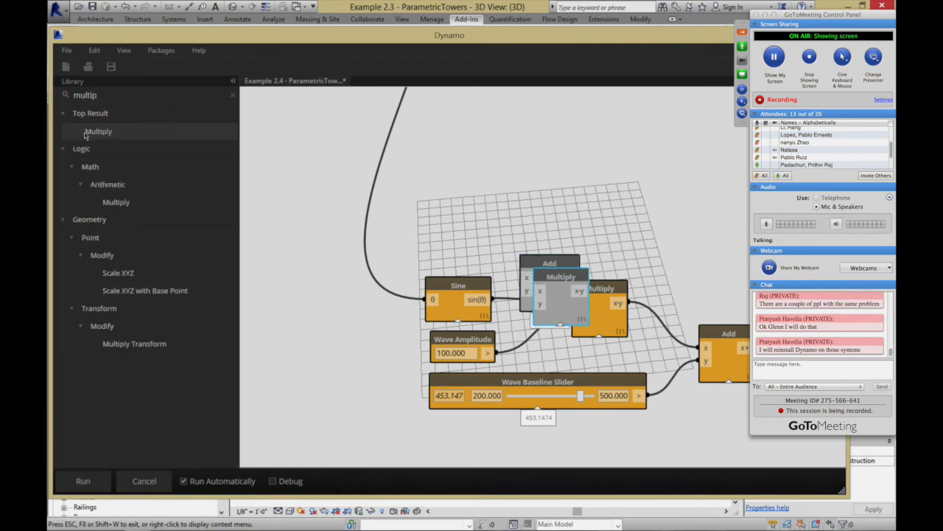
{"action": "middle_click_drag", "start_coordinate": [544, 289], "coordinate": [530, 299]}
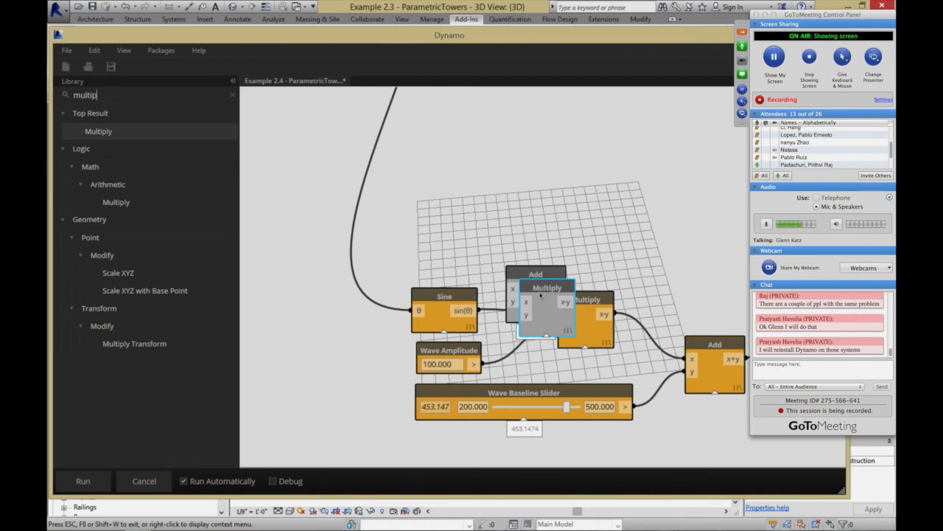
{"action": "left_click", "coordinate": [544, 293]}
{"action": "left_click", "coordinate": [598, 272]}
{"action": "left_click", "coordinate": [560, 287]}
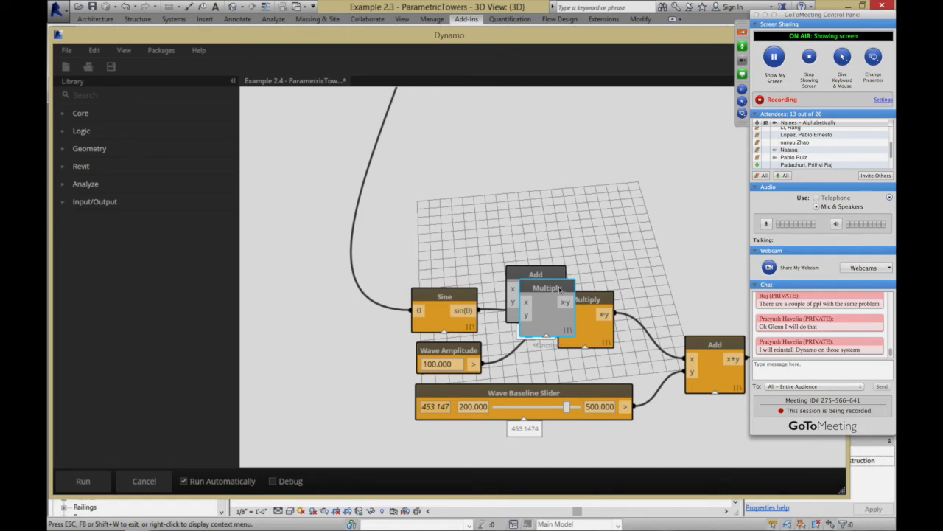
{"action": "right_click", "coordinate": [560, 288]}
{"action": "left_click", "coordinate": [582, 293]}
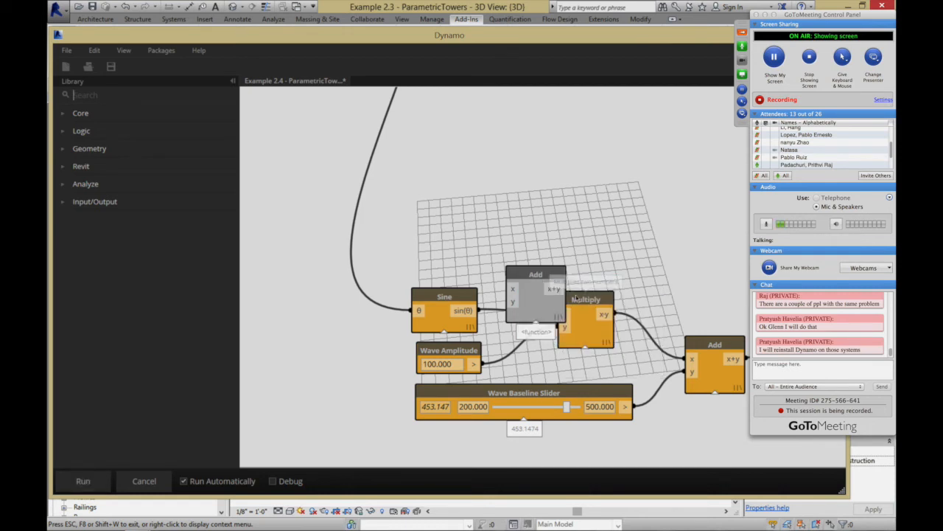
{"action": "right_click", "coordinate": [553, 277]}
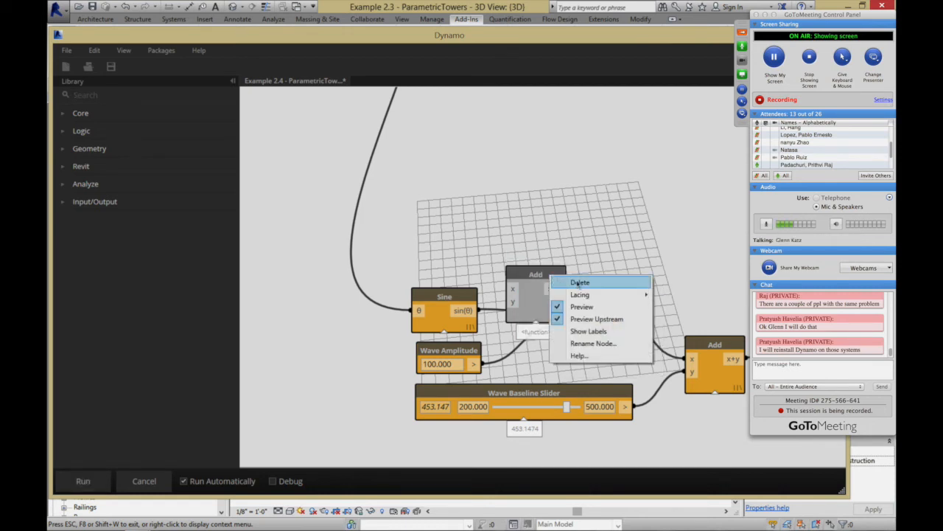
{"action": "left_click", "coordinate": [579, 283]}
Step: Search the node library for slider and place a Number Slider node above the Sine node
{"action": "left_click", "coordinate": [105, 96]}
{"action": "type", "text": "slider"}
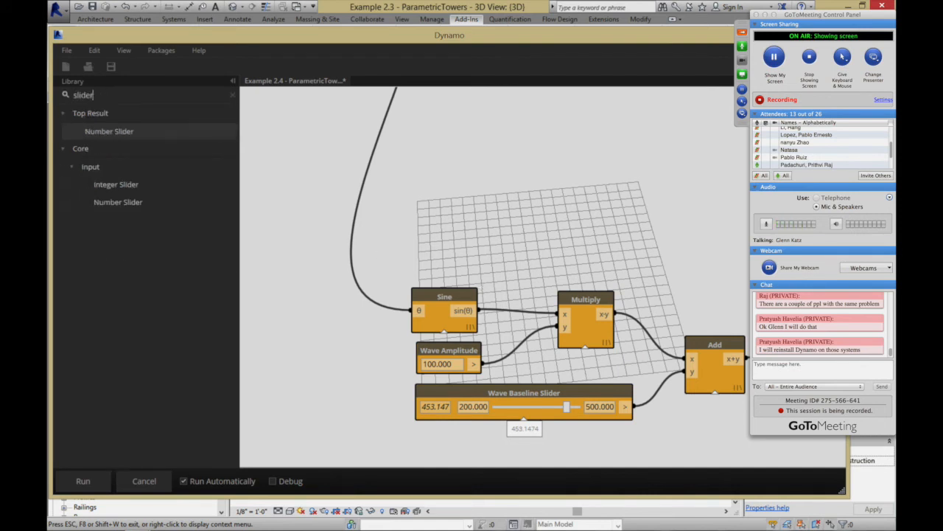
{"action": "left_click", "coordinate": [111, 133]}
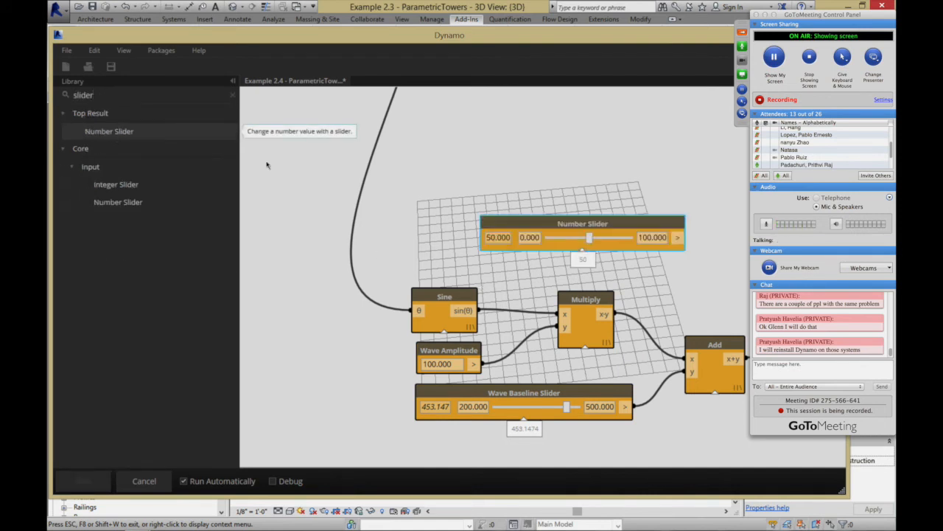
{"action": "left_click_drag", "start_coordinate": [589, 225], "coordinate": [496, 239]}
Step: Rename the new Number Slider node to Amplitude Slider
{"action": "right_click", "coordinate": [496, 240]}
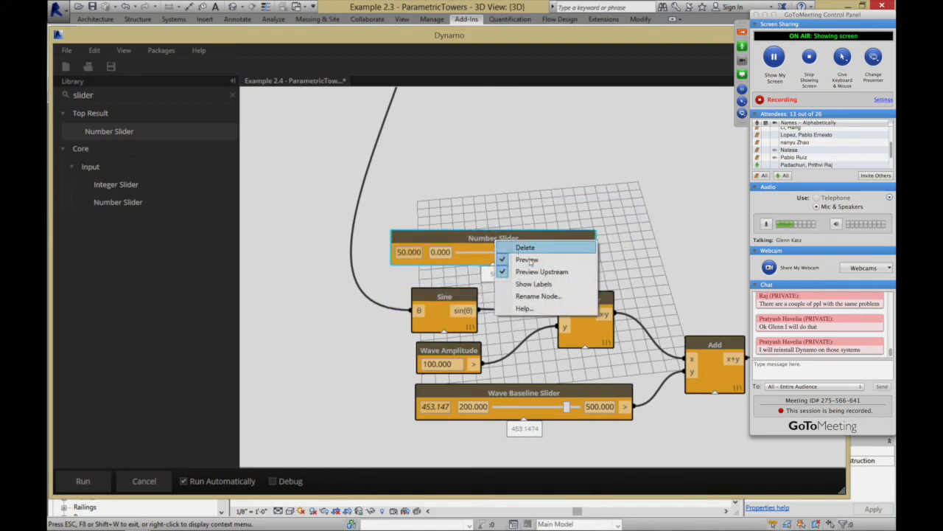
{"action": "left_click", "coordinate": [533, 296]}
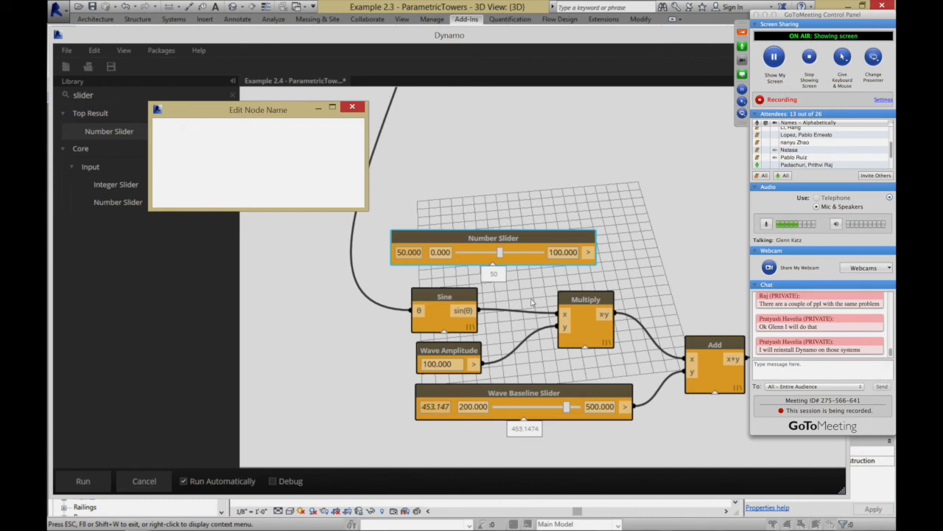
{"action": "type", "text": "Apmp"}
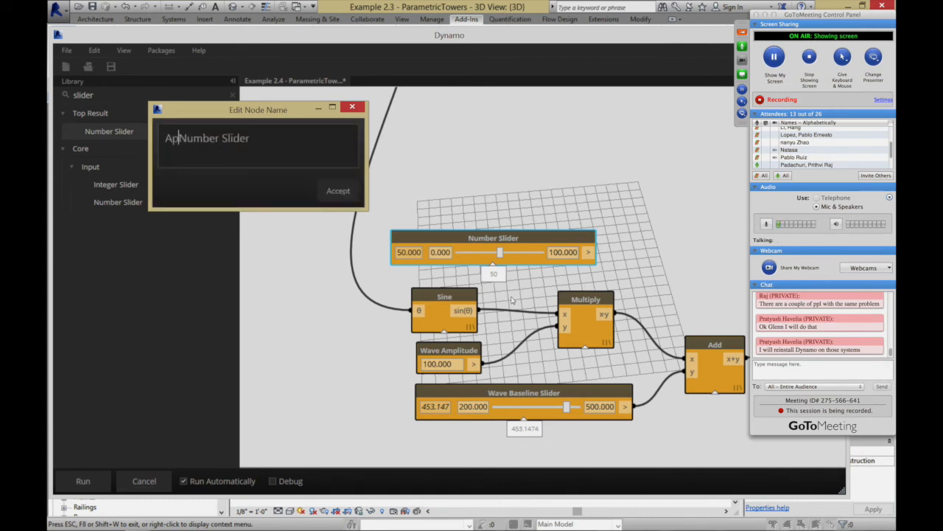
{"action": "key", "text": "BackSpace"}
{"action": "key", "text": "BackSpace"}
{"action": "key", "text": "BackSpace"}
{"action": "type", "text": "mplitude"}
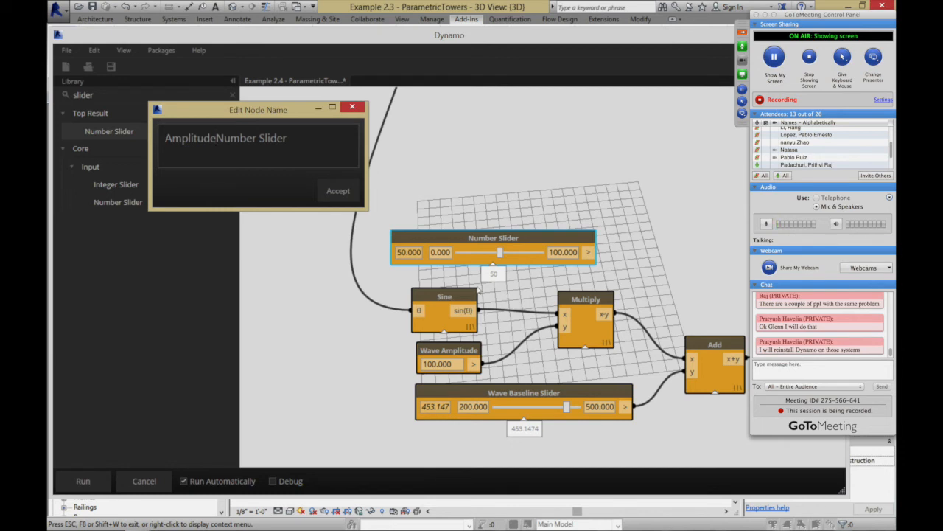
{"action": "double_click", "coordinate": [248, 142]}
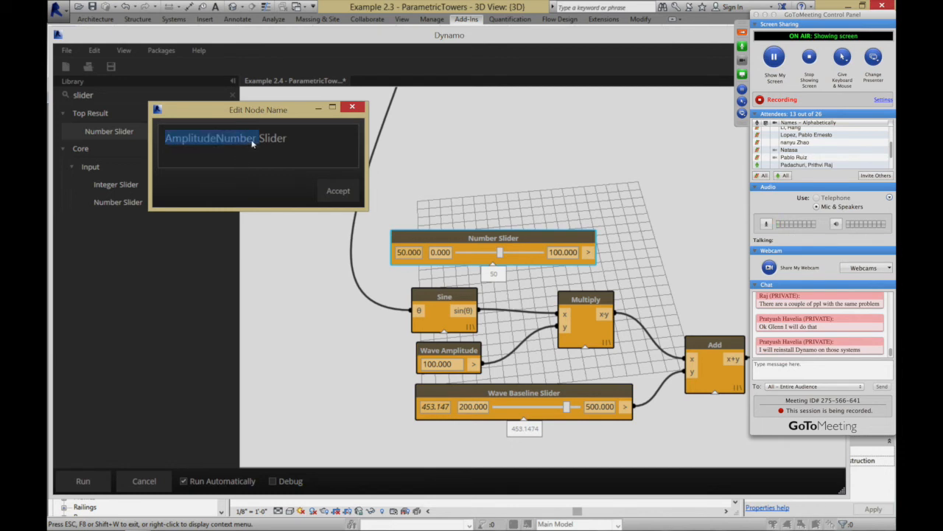
{"action": "left_click", "coordinate": [256, 138]}
{"action": "key", "text": "BackSpace"}
{"action": "key", "text": "BackSpace"}
{"action": "key", "text": "BackSpace"}
{"action": "key", "text": "BackSpace"}
{"action": "key", "text": "BackSpace"}
{"action": "key", "text": "BackSpace"}
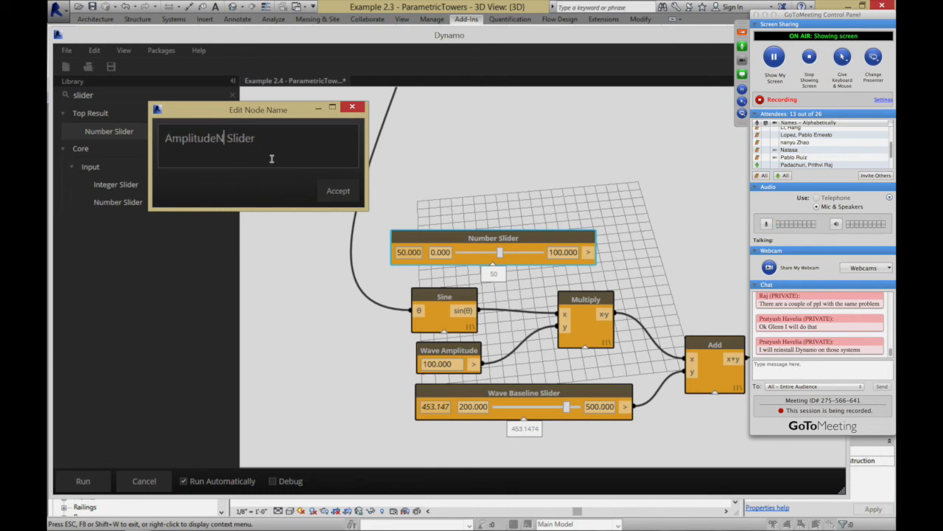
{"action": "left_click", "coordinate": [330, 190]}
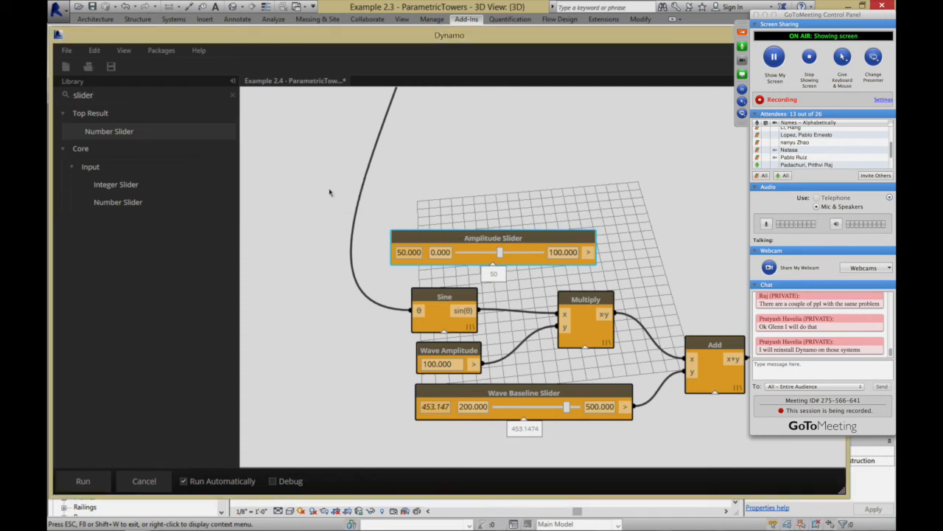
Step: Set the Amplitude Slider's maximum to 200 and feed it into the y input of Multiply in place of Wave Amplitude
{"action": "left_click", "coordinate": [554, 251]}
{"action": "left_click", "coordinate": [554, 253]}
{"action": "left_click_drag", "start_coordinate": [554, 252], "coordinate": [547, 254]}
{"action": "type", "text": "2"}
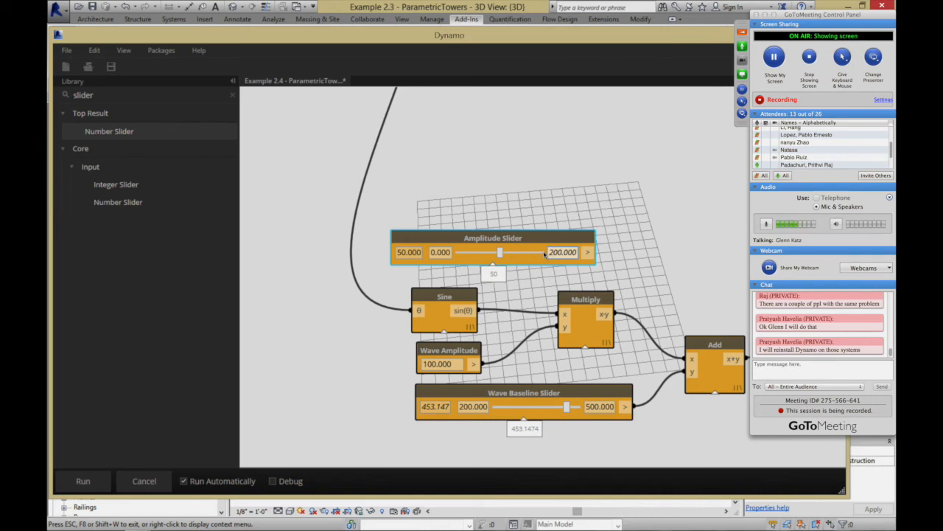
{"action": "left_click", "coordinate": [552, 252]}
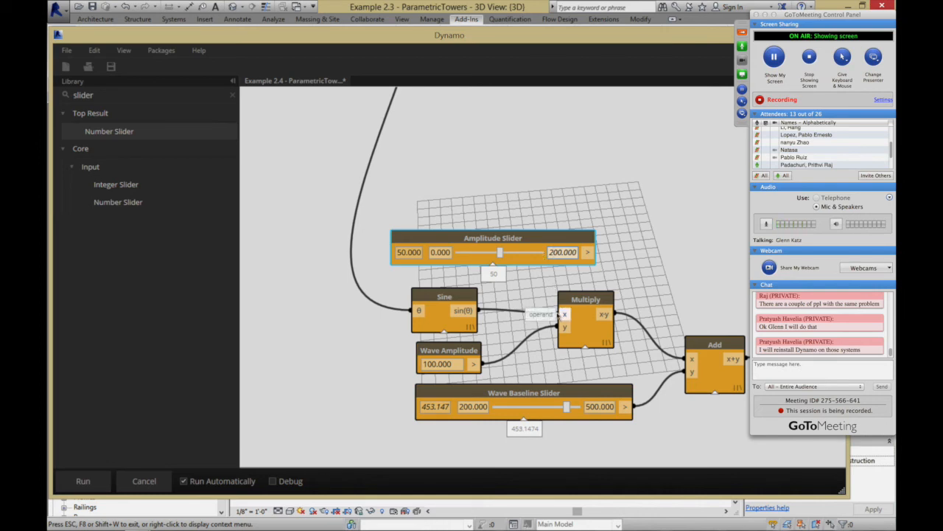
{"action": "left_click_drag", "start_coordinate": [597, 252], "coordinate": [565, 326]}
{"action": "left_click_drag", "start_coordinate": [504, 235], "coordinate": [442, 217]}
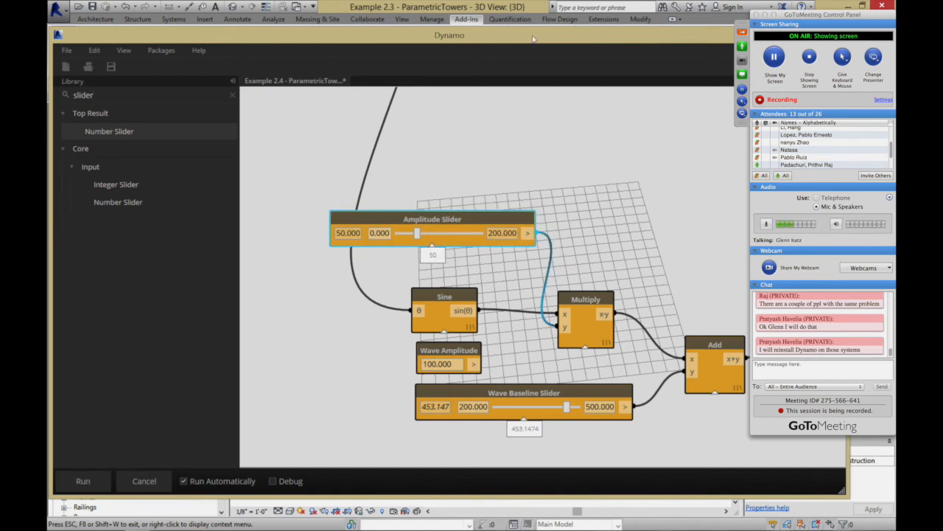
Step: Test the Amplitude Slider against the Revit towers at a high and a low value, ending at about 73
{"action": "left_click_drag", "start_coordinate": [534, 42], "coordinate": [196, 61]}
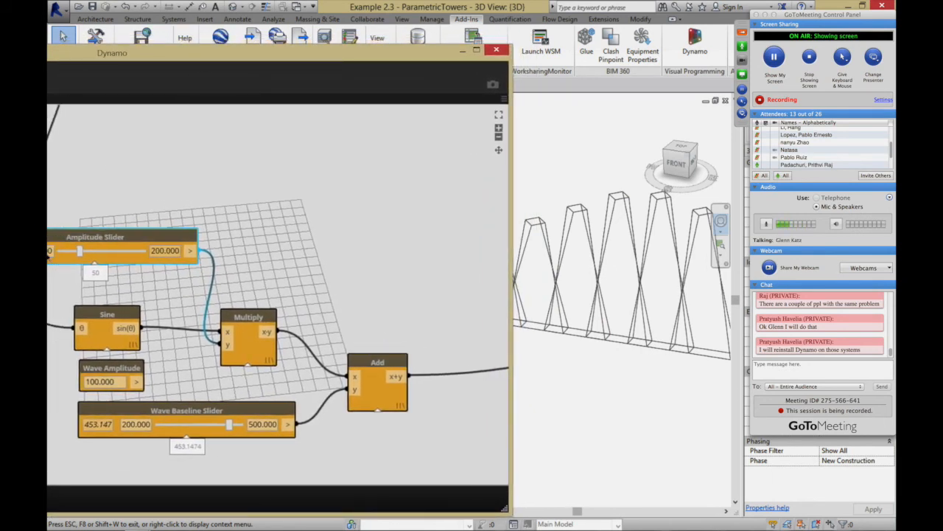
{"action": "left_click_drag", "start_coordinate": [83, 253], "coordinate": [135, 254]}
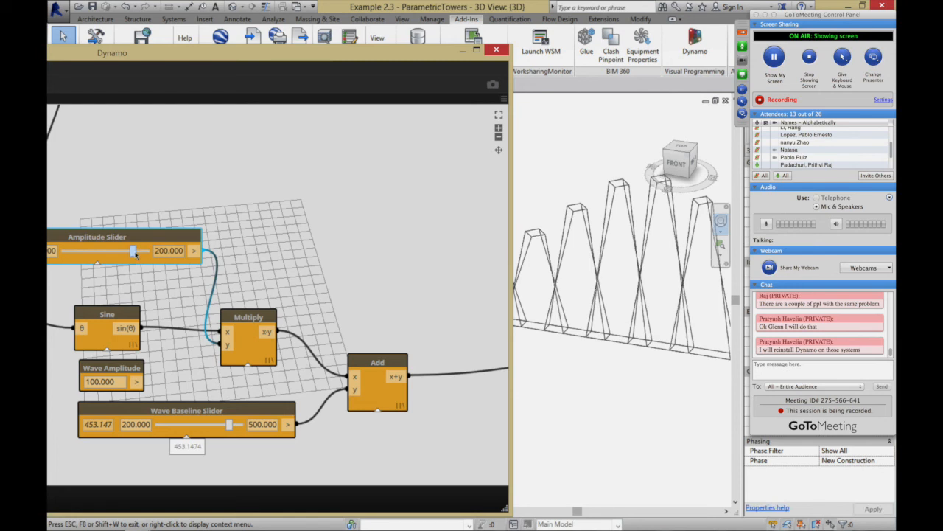
{"action": "left_click_drag", "start_coordinate": [135, 253], "coordinate": [149, 255]}
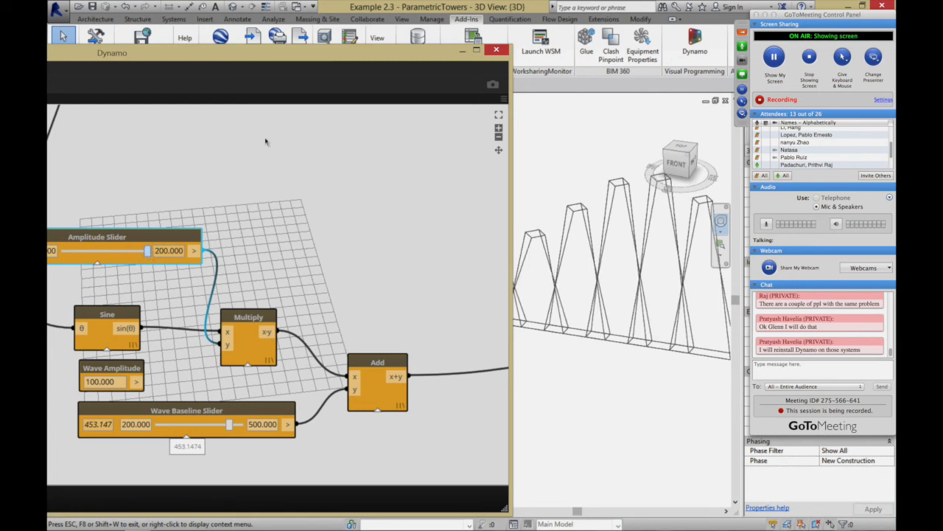
{"action": "left_click_drag", "start_coordinate": [349, 56], "coordinate": [444, 61]}
{"action": "left_click_drag", "start_coordinate": [242, 257], "coordinate": [145, 260]}
{"action": "left_click_drag", "start_coordinate": [319, 64], "coordinate": [123, 89]}
{"action": "left_click_drag", "start_coordinate": [88, 94], "coordinate": [304, 78]}
{"action": "left_click_drag", "start_coordinate": [125, 271], "coordinate": [159, 271]}
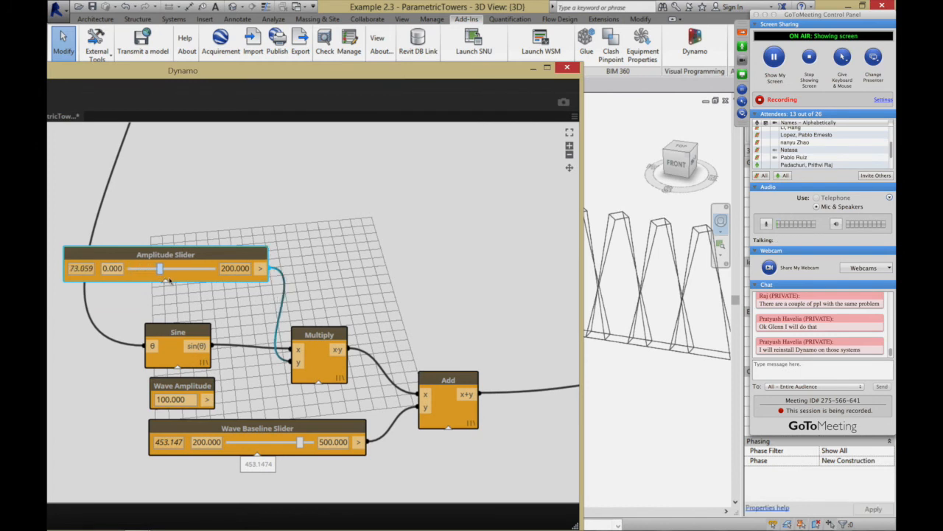
Step: Raise the Amplitude Slider to about 164 and uncover the Revit 3D view to check the tower heights
{"action": "left_click_drag", "start_coordinate": [314, 78], "coordinate": [284, 67]}
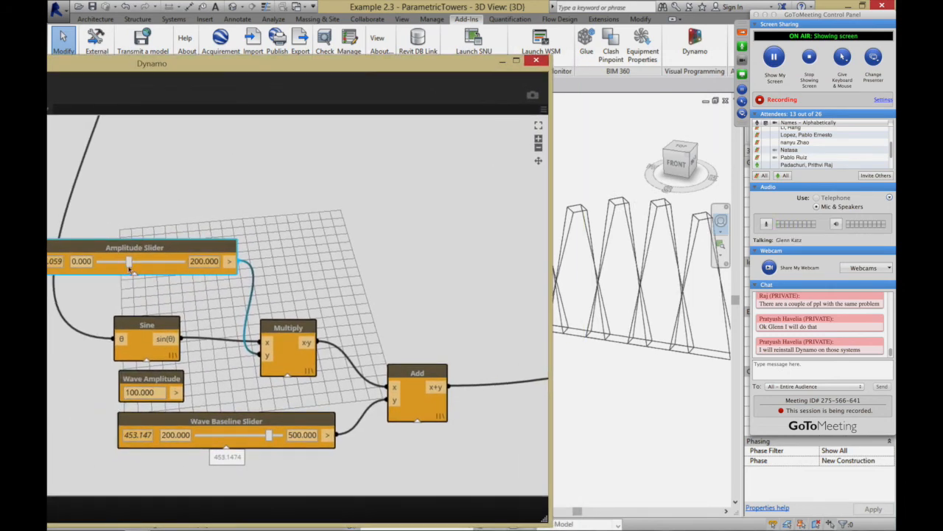
{"action": "left_click_drag", "start_coordinate": [130, 269], "coordinate": [177, 268]}
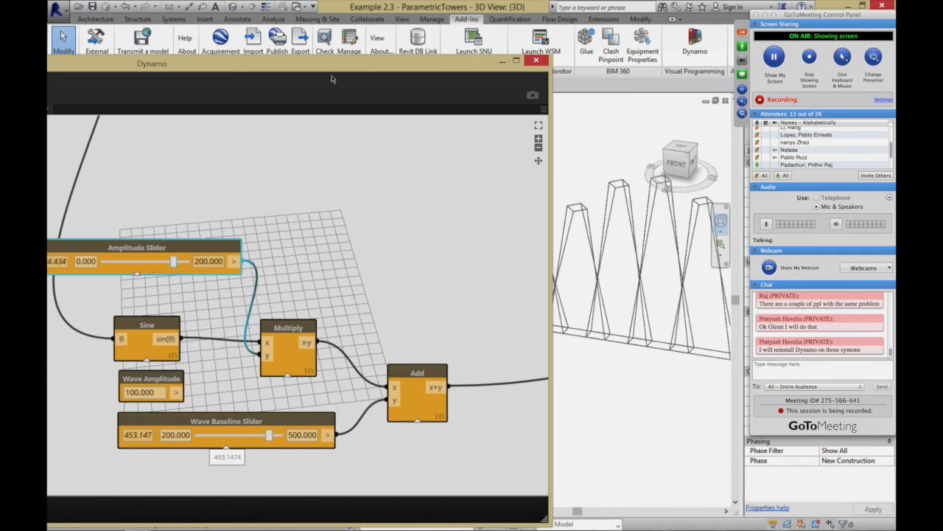
{"action": "left_click_drag", "start_coordinate": [215, 66], "coordinate": [79, 80]}
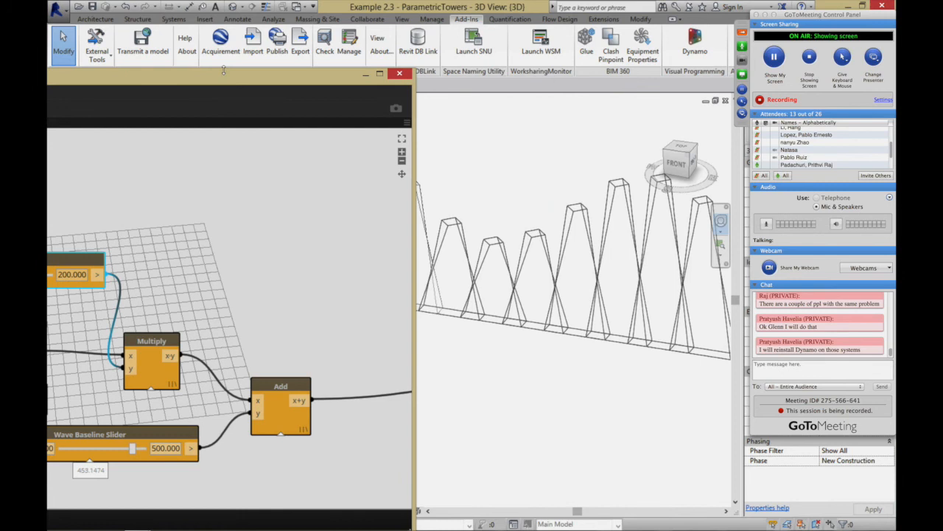
{"action": "left_click_drag", "start_coordinate": [167, 74], "coordinate": [337, 55]}
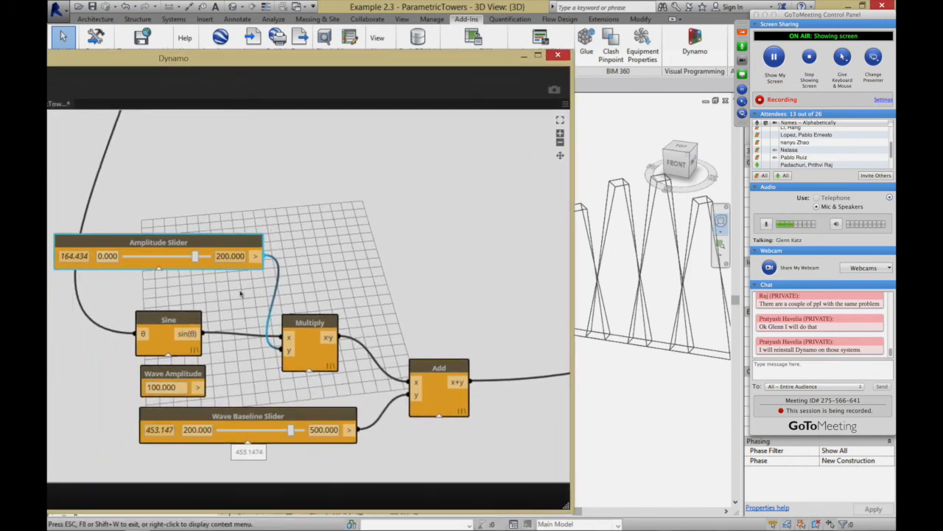
Step: Set the Amplitude Slider's maximum to 400, raise its value to about 368 and uncover the Revit 3D view of the towers
{"action": "double_click", "coordinate": [227, 256]}
{"action": "type", "text": "400"}
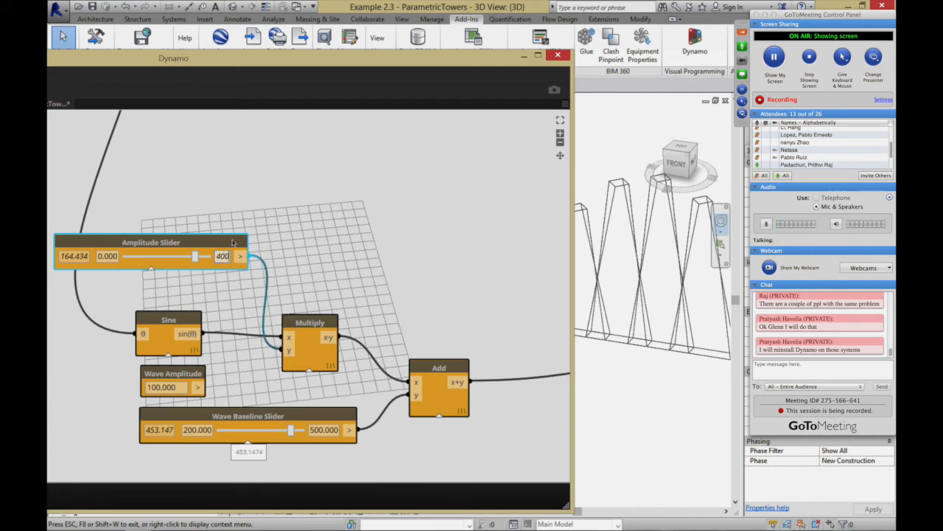
{"action": "left_click", "coordinate": [196, 257]}
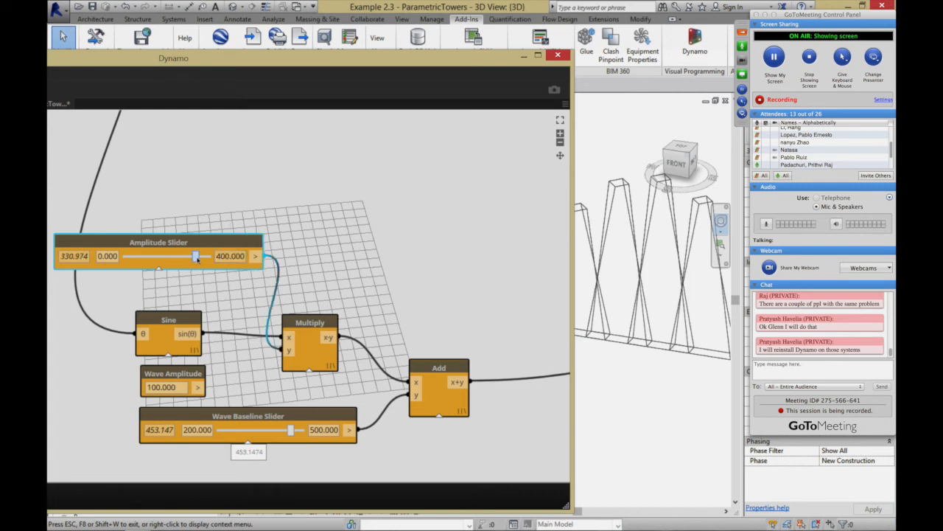
{"action": "left_click_drag", "start_coordinate": [202, 261], "coordinate": [200, 261]}
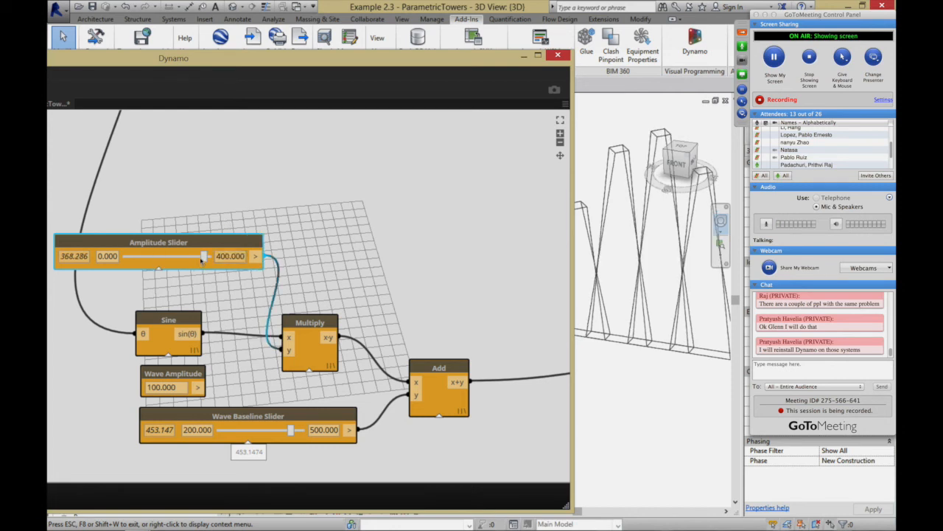
{"action": "left_click_drag", "start_coordinate": [329, 62], "coordinate": [126, 123]}
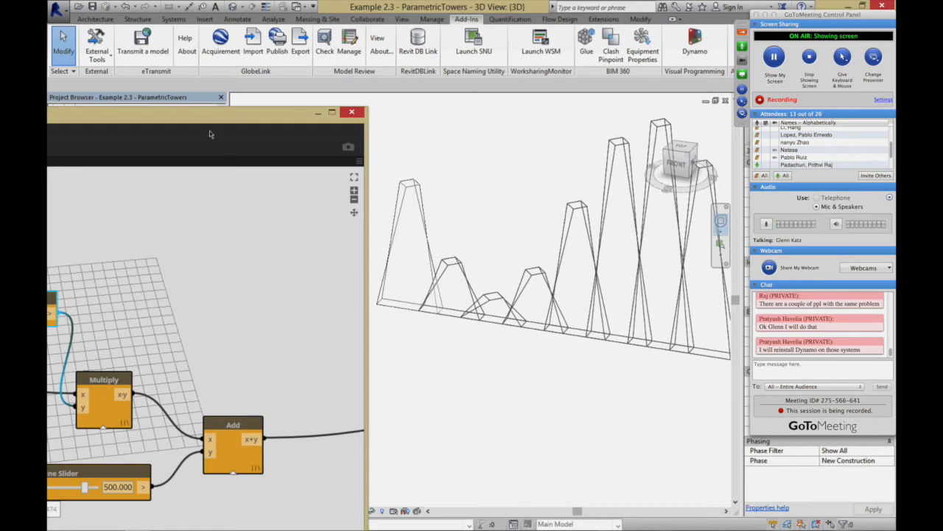
Step: Check the tower heights in the Revit 3D view and close Dynamo without saving the changes to Example 2.4
{"action": "left_click_drag", "start_coordinate": [209, 134], "coordinate": [423, 79]}
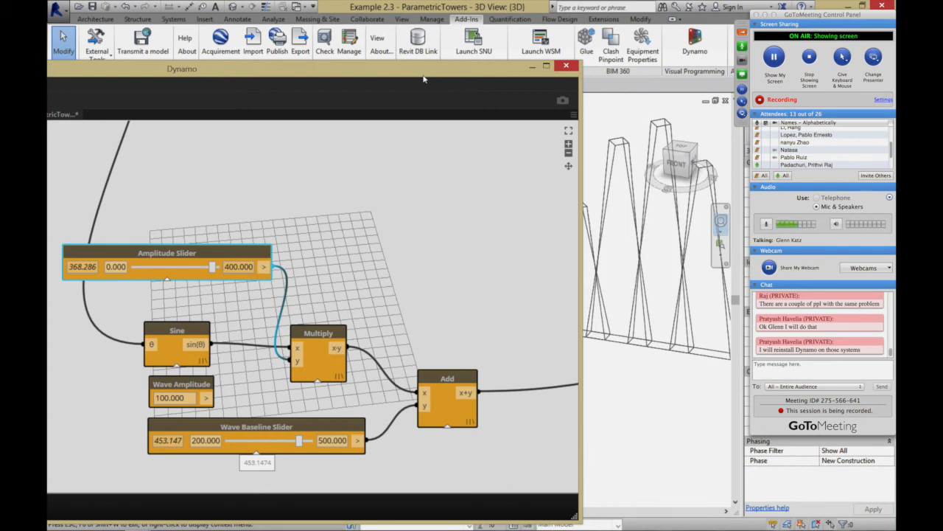
{"action": "left_click_drag", "start_coordinate": [424, 79], "coordinate": [206, 88]}
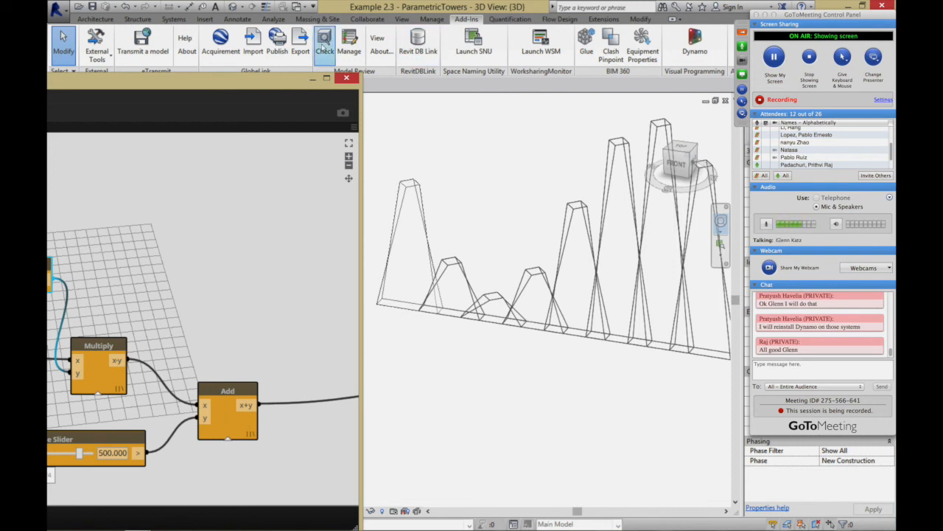
{"action": "left_click", "coordinate": [346, 78]}
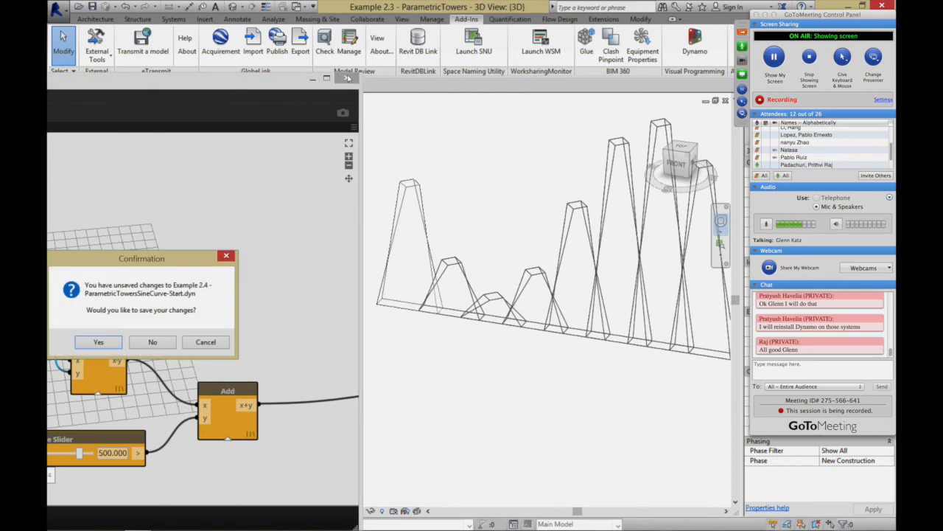
{"action": "left_click", "coordinate": [153, 342]}
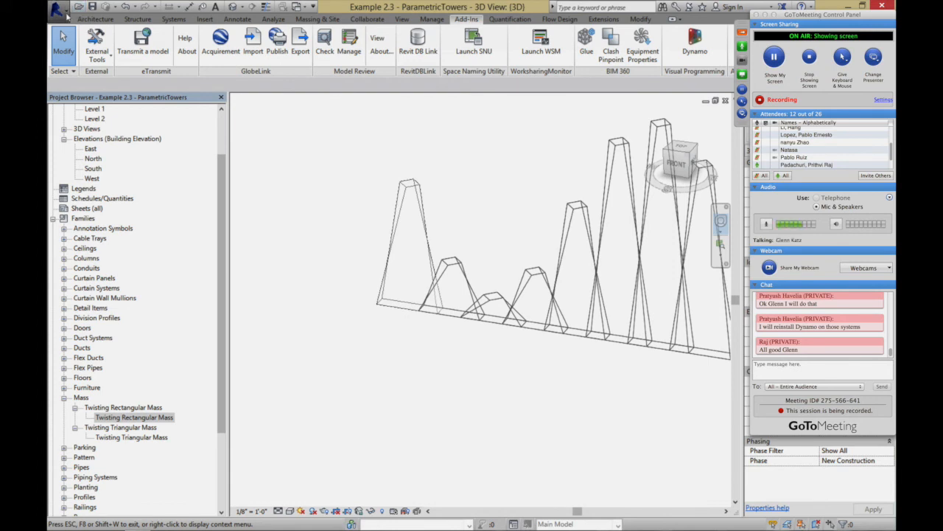
Step: Open the project Example 2.5 - WindowInstancesSineWave from Session 2 - Dynamo Examples, leaving the current project unsaved and the reminder options unchanged
{"action": "left_click", "coordinate": [65, 14]}
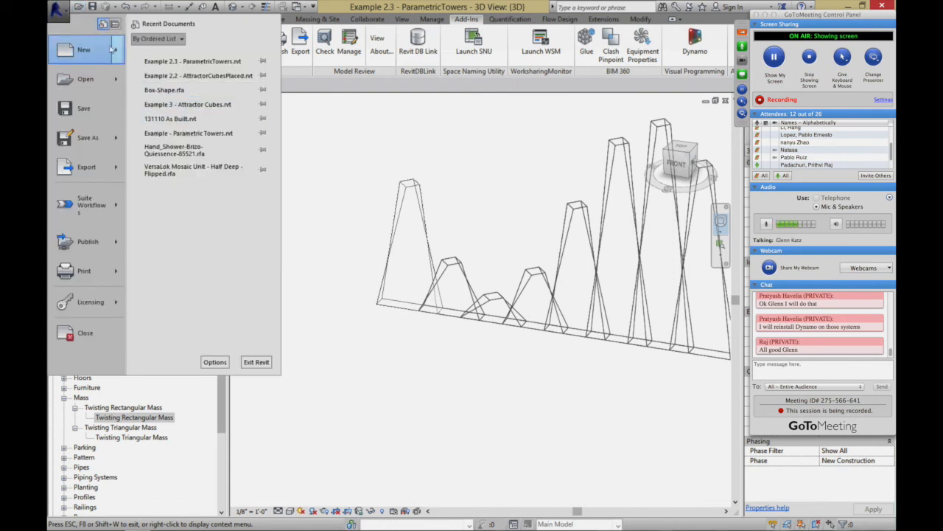
{"action": "left_click", "coordinate": [305, 187]}
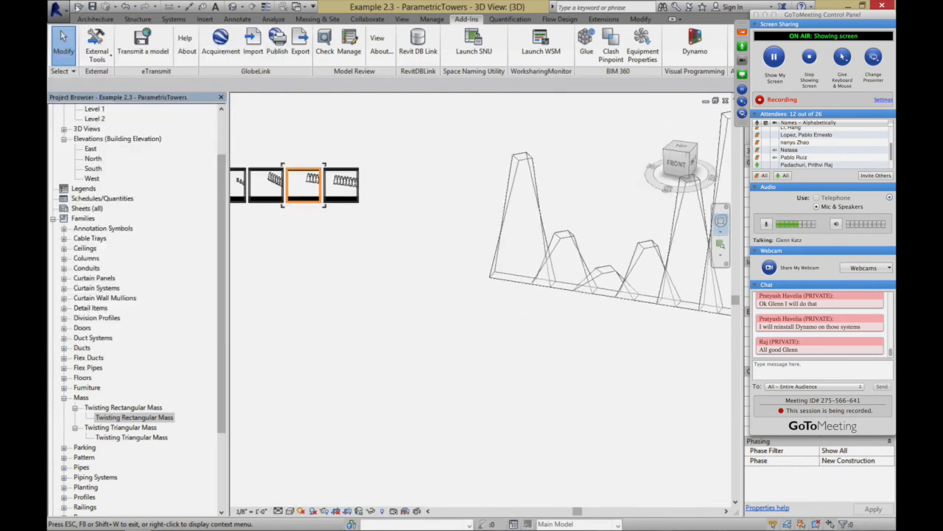
{"action": "left_click", "coordinate": [79, 8]}
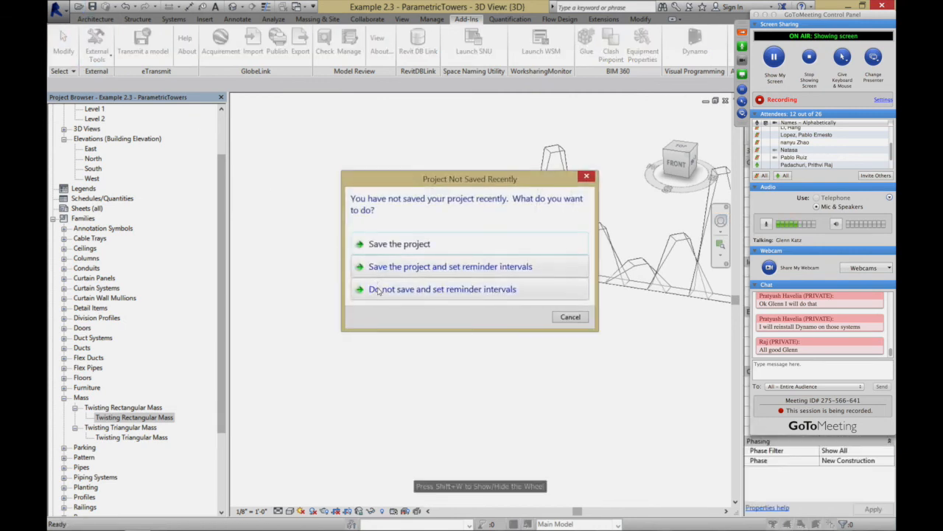
{"action": "left_click", "coordinate": [378, 289]}
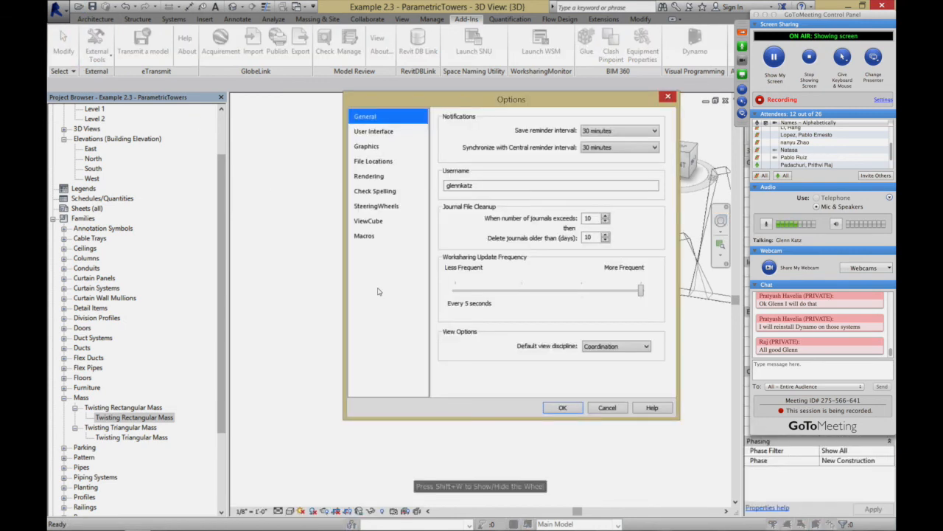
{"action": "left_click", "coordinate": [607, 408]}
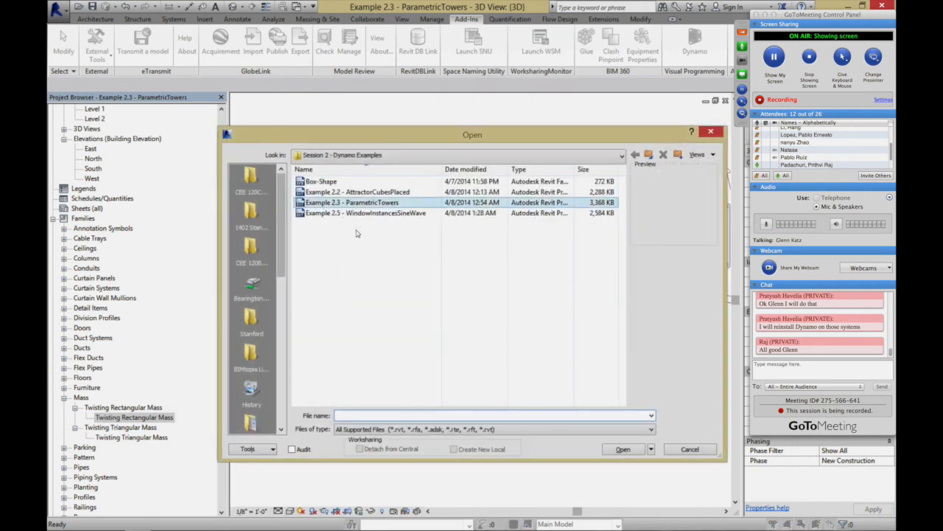
{"action": "double_click", "coordinate": [359, 214]}
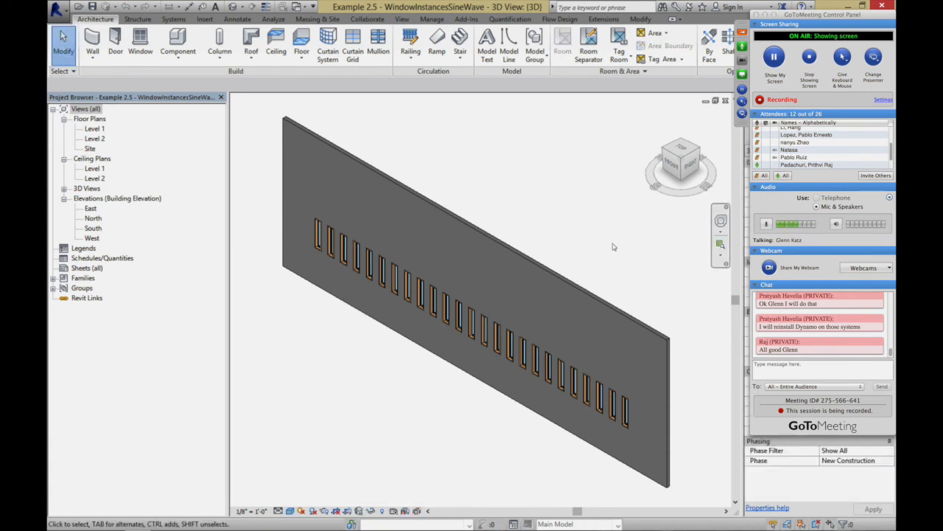
Step: Launch Dynamo on the Example 2.5 wall project
{"action": "left_click", "coordinate": [722, 219]}
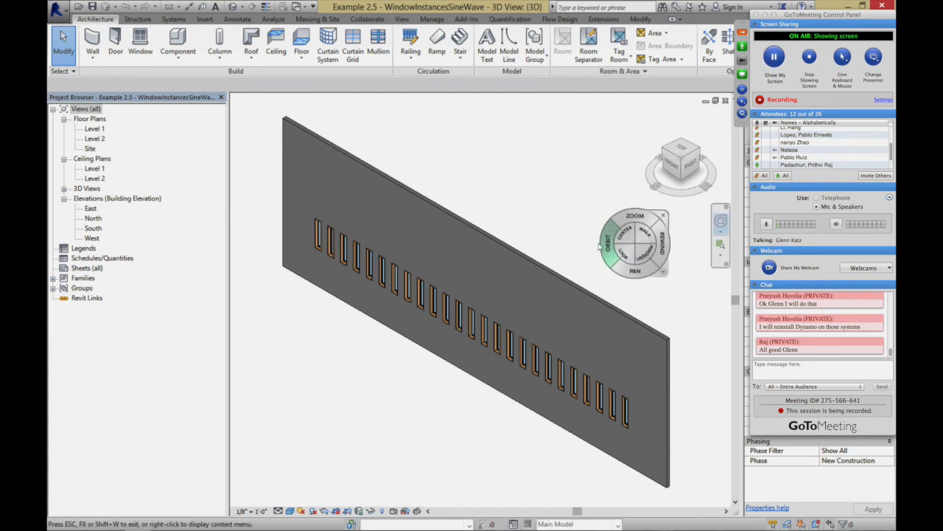
{"action": "left_click_drag", "start_coordinate": [606, 252], "coordinate": [631, 230]}
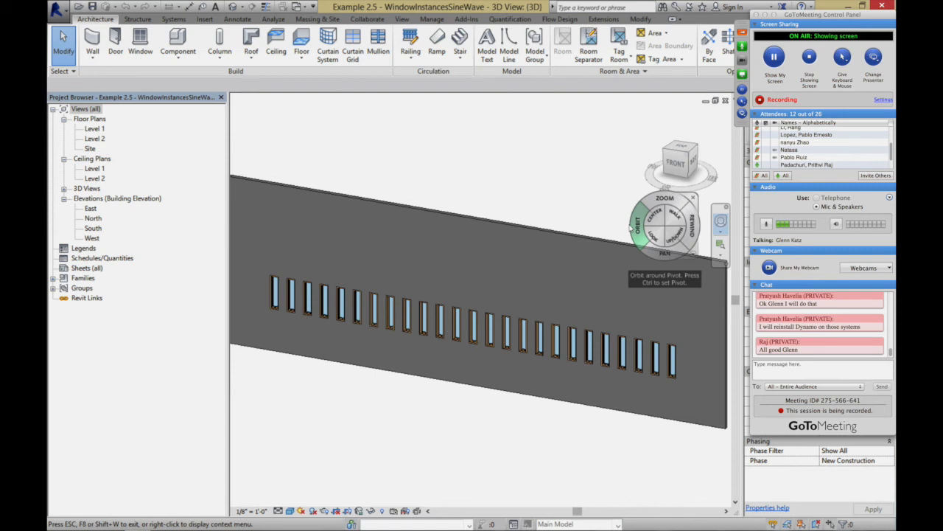
{"action": "left_click", "coordinate": [472, 20]}
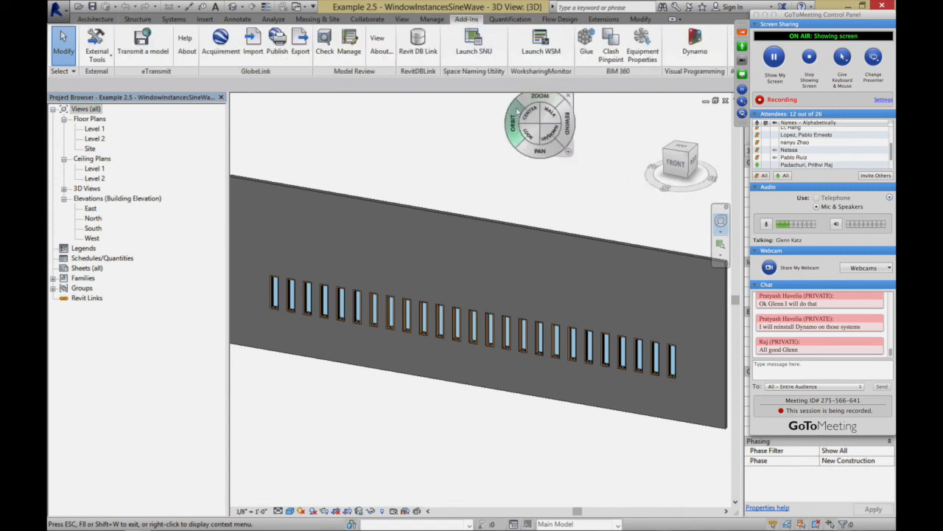
{"action": "left_click", "coordinate": [695, 44]}
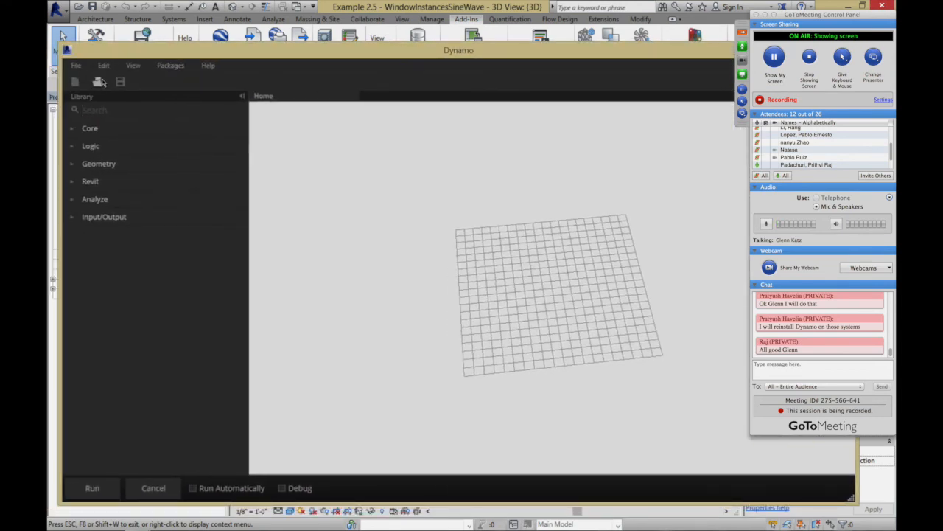
Step: Open the definition Example 2.5 - WindowInstancesSineWave-End.dyn from the Session 2 - Dynamo Examples folder
{"action": "left_click", "coordinate": [103, 82]}
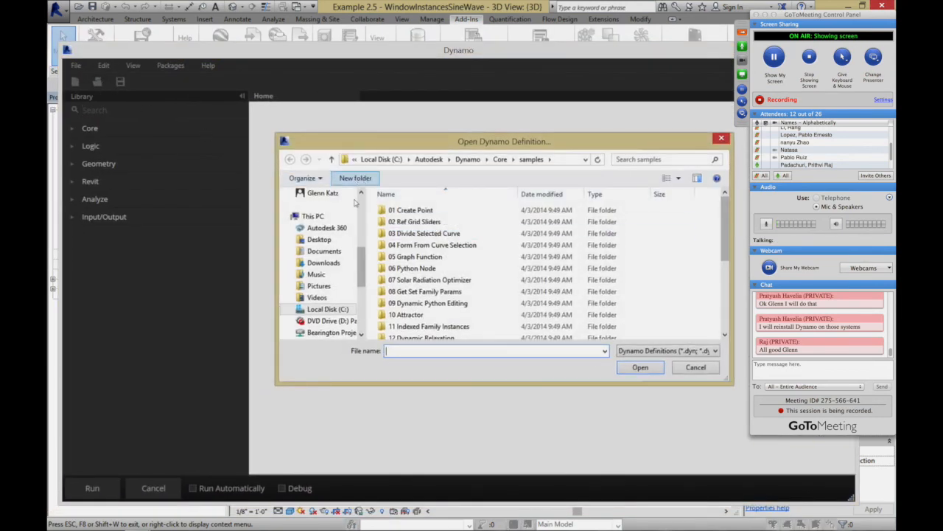
{"action": "left_click_drag", "start_coordinate": [363, 260], "coordinate": [369, 199]}
{"action": "left_click", "coordinate": [328, 209]}
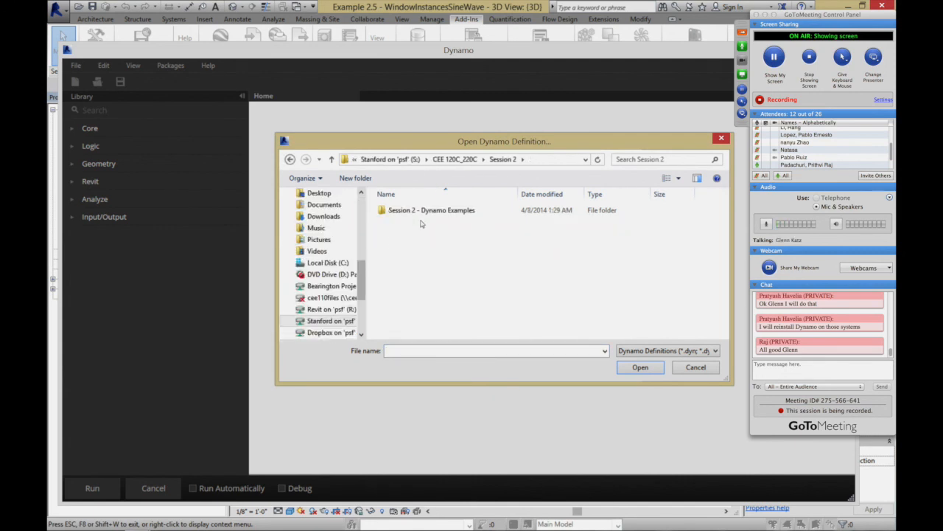
{"action": "double_click", "coordinate": [426, 212]}
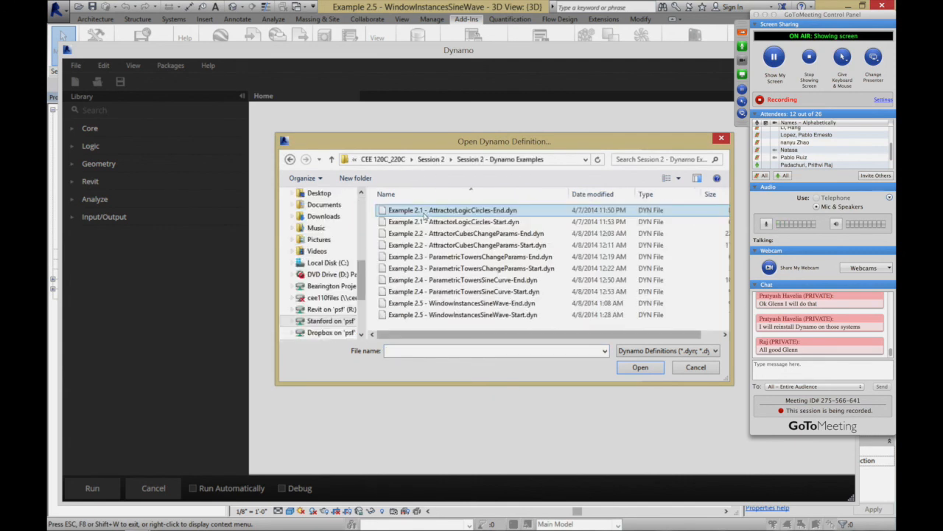
{"action": "left_click", "coordinate": [431, 303]}
{"action": "left_click", "coordinate": [642, 370]}
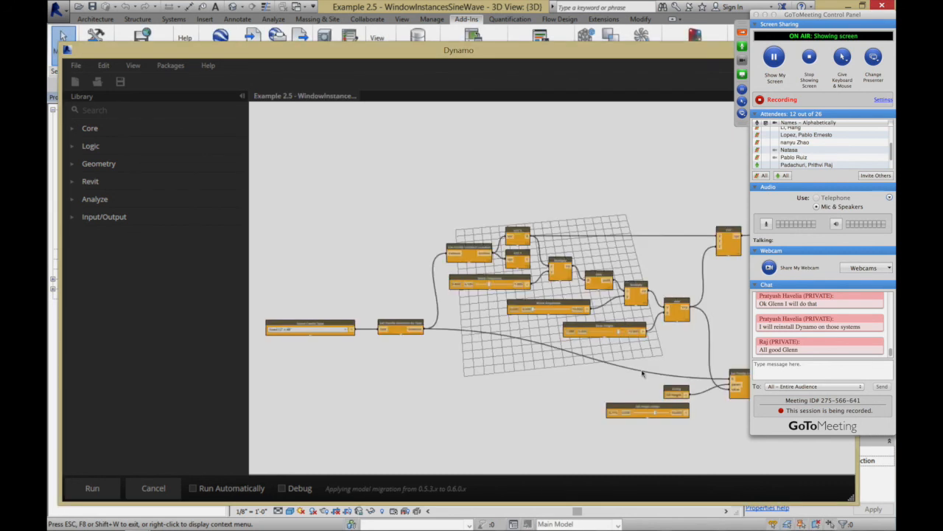
Step: Examine the graph from Get Family Instance Location through the frequency, amplitude and base height nodes to Set Family Instance Parameter
{"action": "left_click_drag", "start_coordinate": [590, 57], "coordinate": [431, 43]}
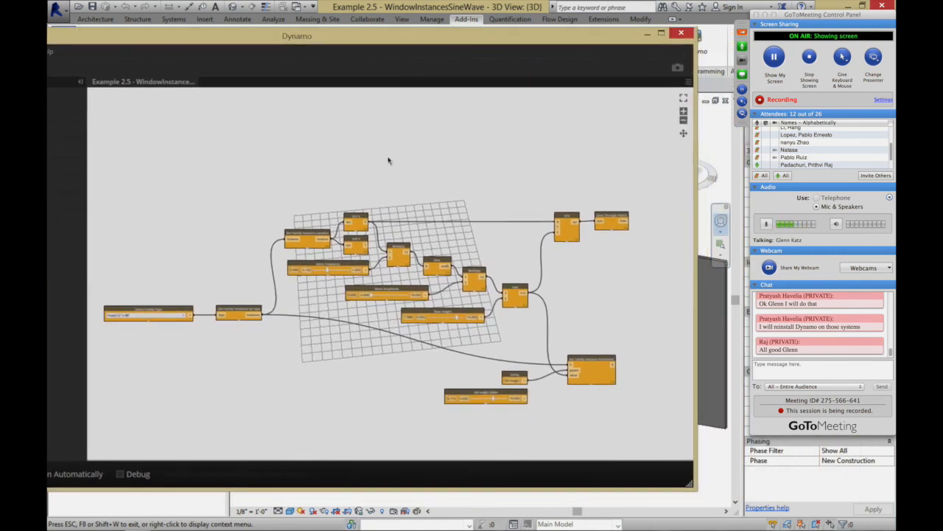
{"action": "scroll", "coordinate": [392, 163], "scroll_direction": "up", "scroll_amount": 2}
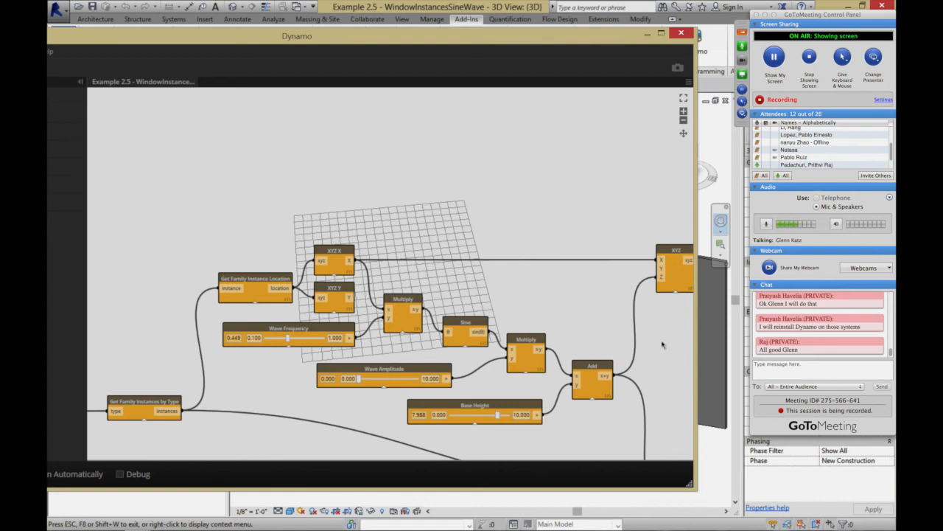
{"action": "middle_click_drag", "start_coordinate": [668, 341], "coordinate": [528, 219]}
{"action": "scroll", "coordinate": [553, 280], "scroll_direction": "up", "scroll_amount": 1}
{"action": "scroll", "coordinate": [548, 375], "scroll_direction": "up", "scroll_amount": 2}
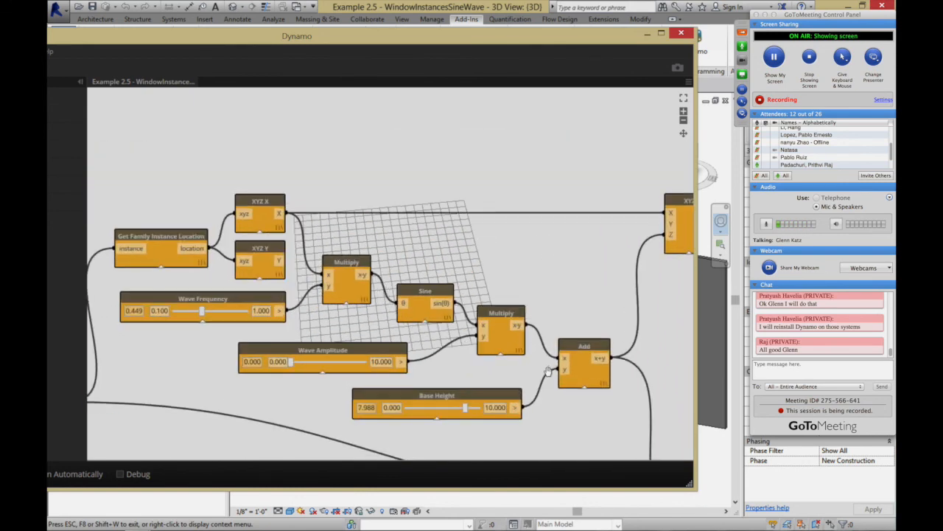
{"action": "scroll", "coordinate": [550, 370], "scroll_direction": "down", "scroll_amount": 5}
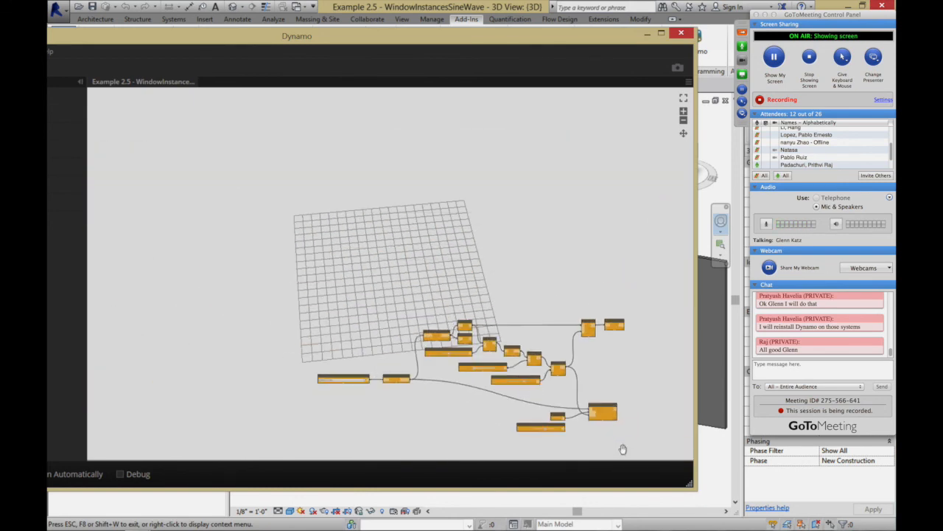
{"action": "scroll", "coordinate": [611, 436], "scroll_direction": "up", "scroll_amount": 5}
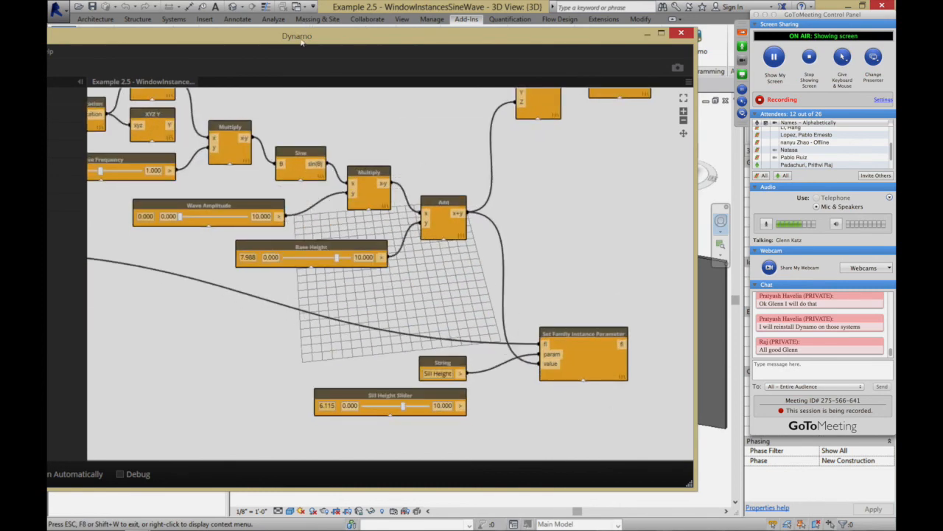
Step: Turn on Run Automatically, uncover part of the Revit wall and lower the Base Height slider to about 6.24
{"action": "left_click_drag", "start_coordinate": [302, 43], "coordinate": [371, 17]}
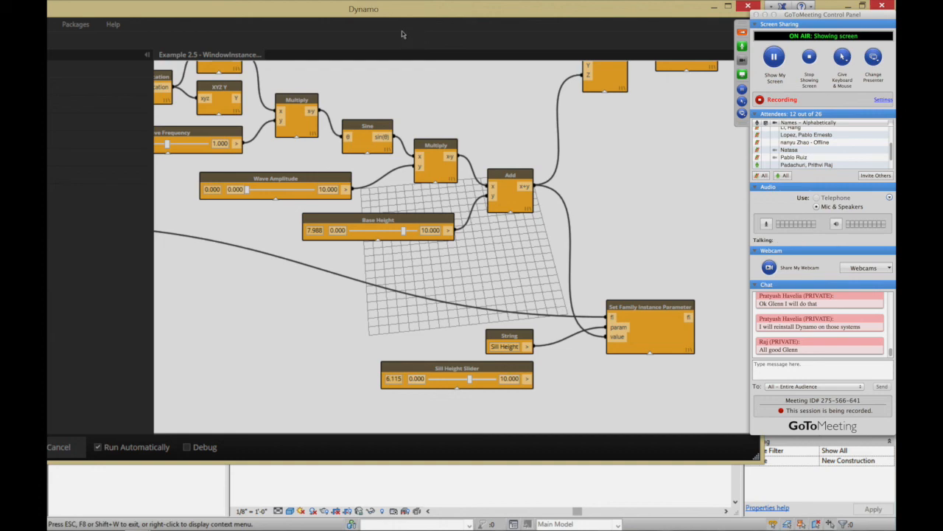
{"action": "left_click_drag", "start_coordinate": [416, 17], "coordinate": [202, 86]}
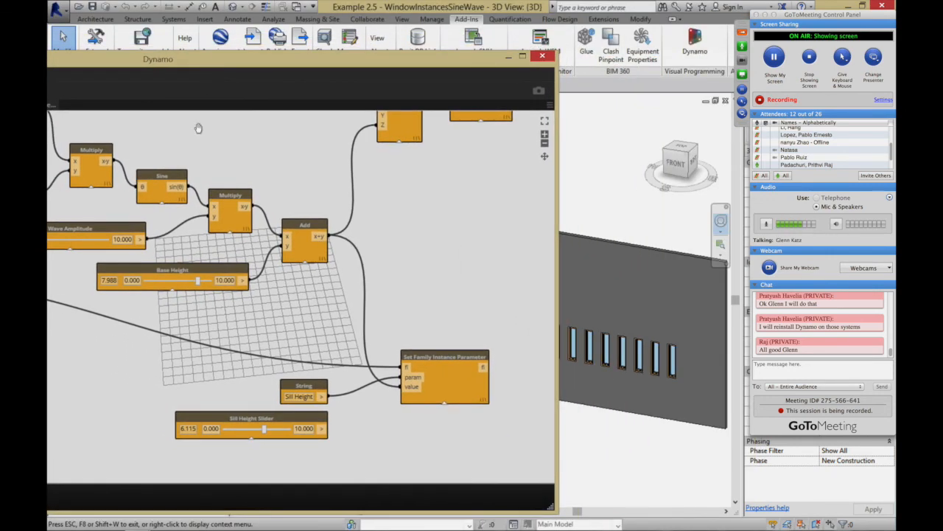
{"action": "left_click", "coordinate": [199, 284]}
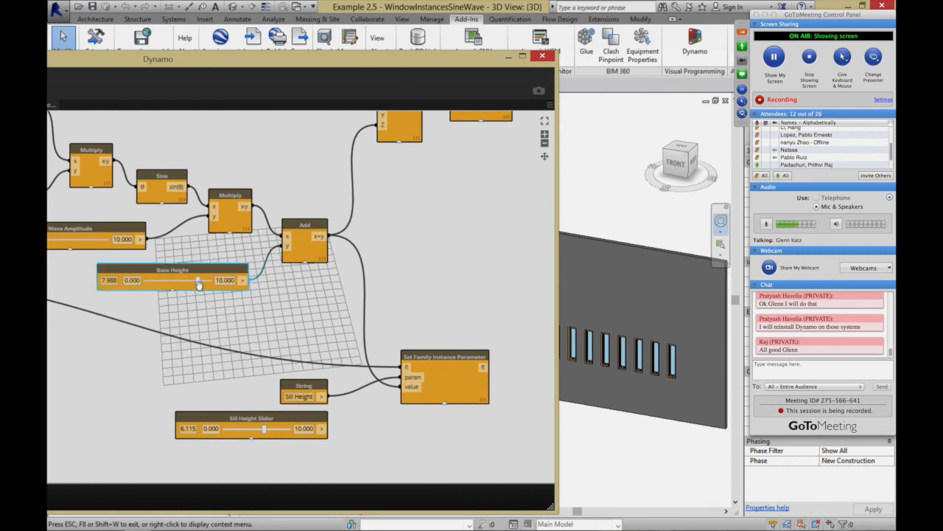
{"action": "middle_click_drag", "start_coordinate": [199, 284], "coordinate": [193, 287]}
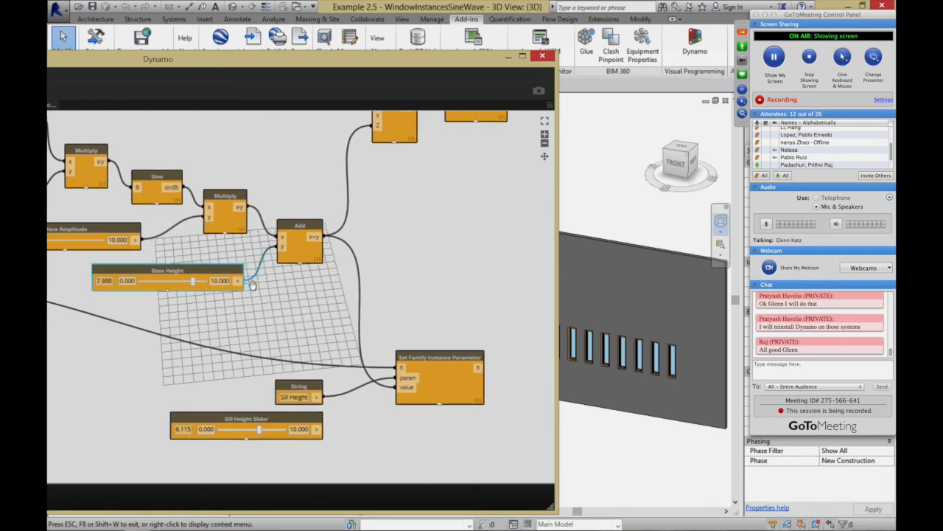
{"action": "left_click_drag", "start_coordinate": [194, 284], "coordinate": [179, 286]}
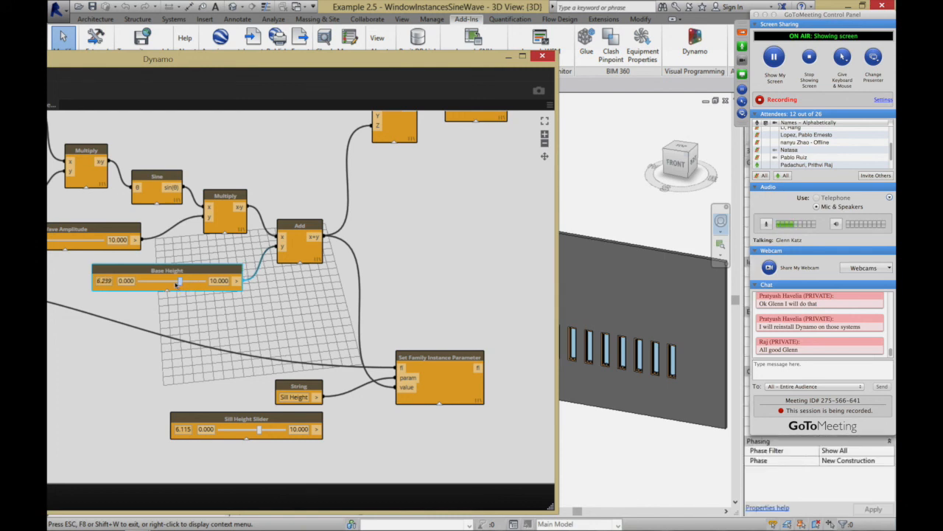
Step: Test Base Height at about 5.24, 8.16 and 4.84, and narrow the Dynamo window to uncover more of the wall
{"action": "left_click_drag", "start_coordinate": [176, 283], "coordinate": [173, 282]}
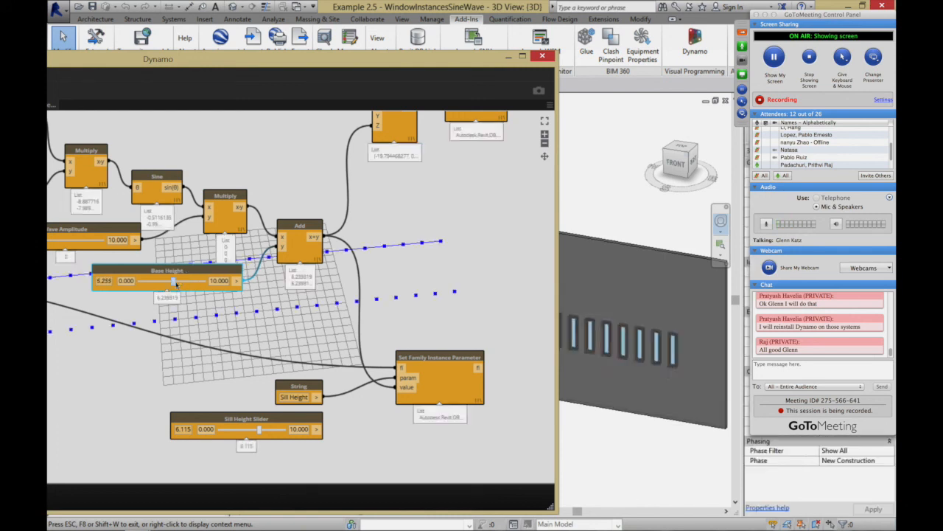
{"action": "left_click_drag", "start_coordinate": [173, 282], "coordinate": [193, 284]}
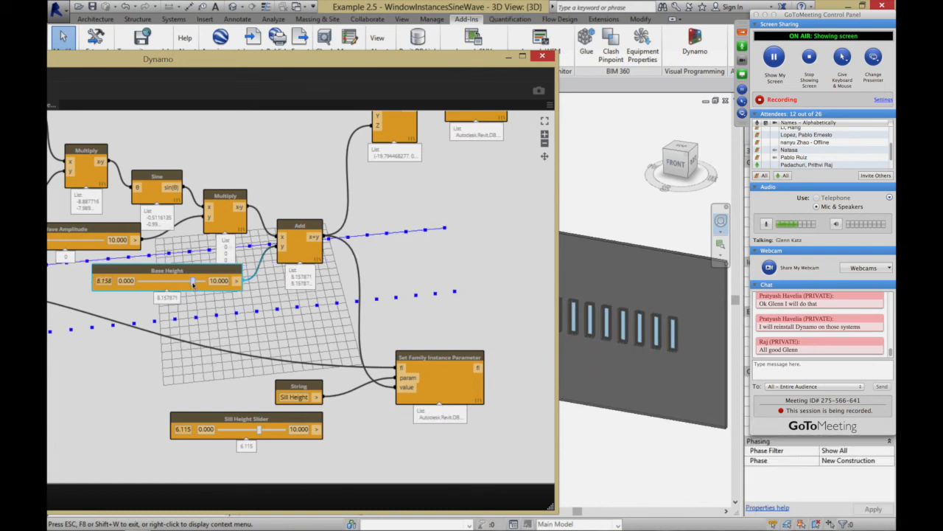
{"action": "left_click_drag", "start_coordinate": [193, 283], "coordinate": [171, 283]}
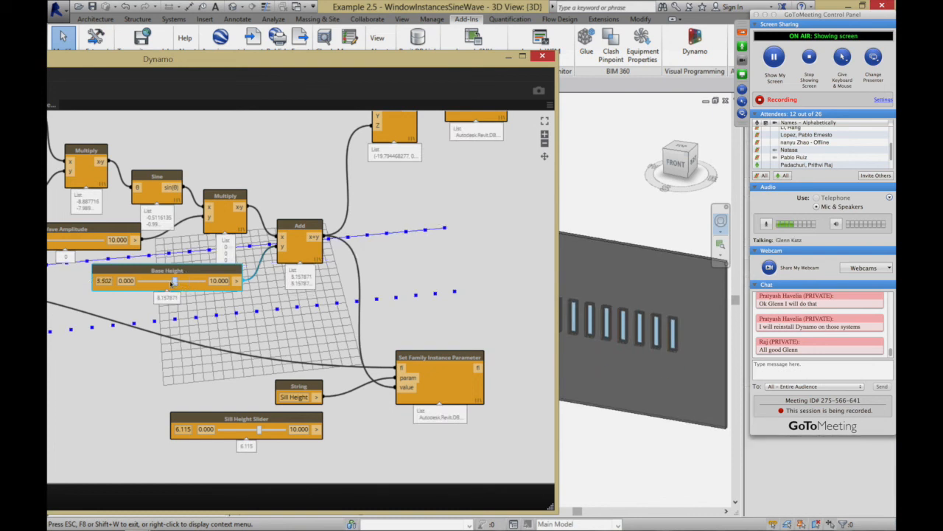
{"action": "left_click_drag", "start_coordinate": [550, 507], "coordinate": [331, 484]}
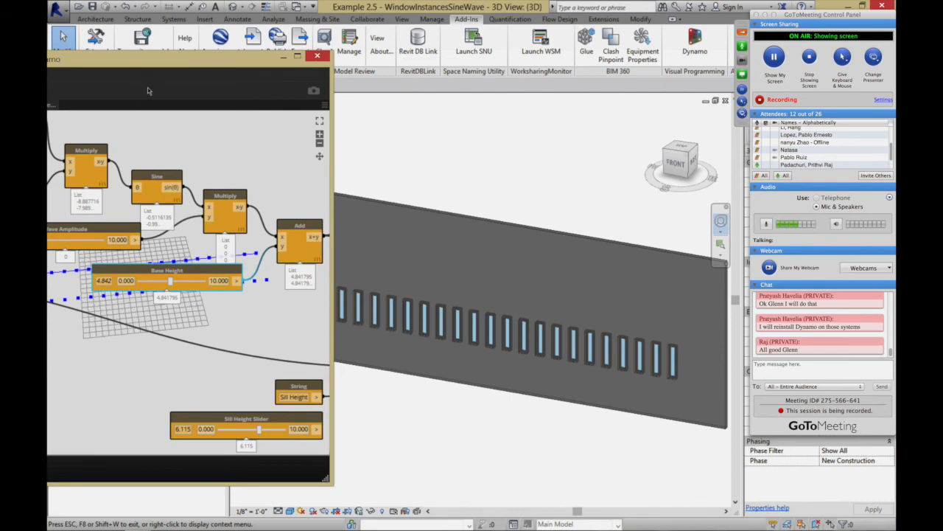
Step: Set Base Height to about 6.93 and Wave Amplitude to about 4.32, keeping the Revit windows in sight
{"action": "left_click_drag", "start_coordinate": [162, 68], "coordinate": [264, 83]}
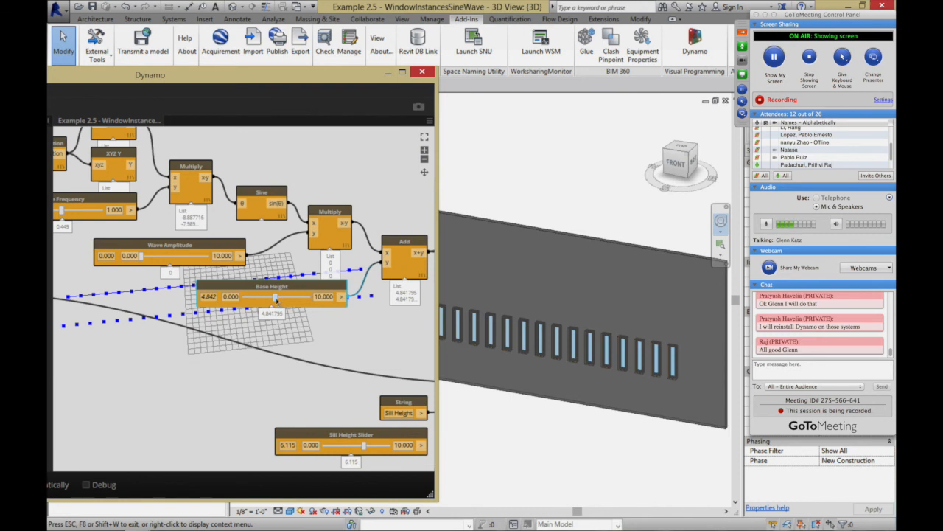
{"action": "left_click_drag", "start_coordinate": [283, 302], "coordinate": [292, 300]}
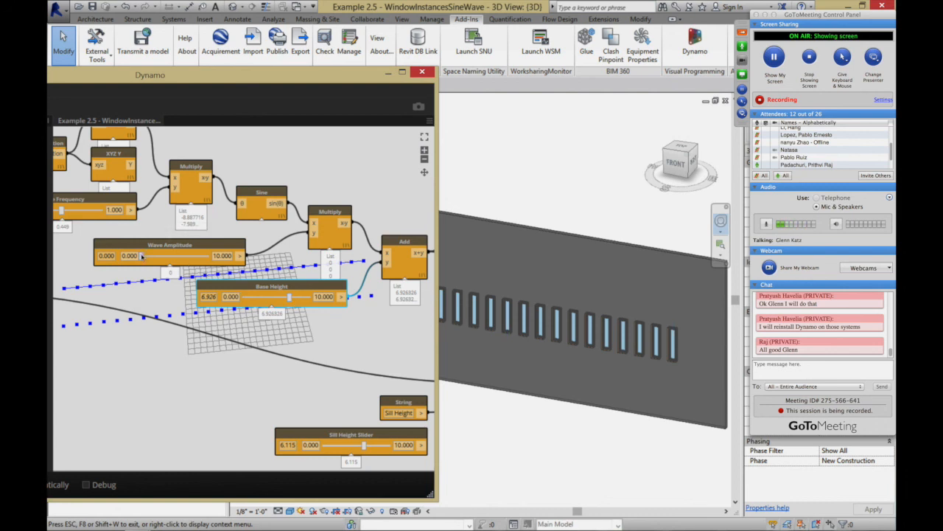
{"action": "left_click_drag", "start_coordinate": [142, 256], "coordinate": [170, 257]}
{"action": "left_click_drag", "start_coordinate": [230, 76], "coordinate": [269, 98]}
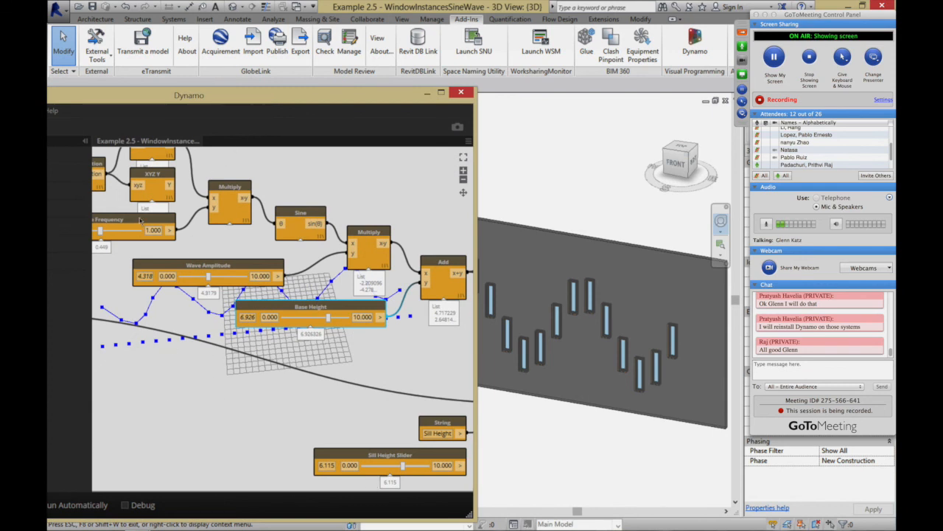
Step: Vary the Wave Frequency slider through about 0.48 and 0.84 against the Revit windows, ending at about 0.44
{"action": "left_click", "coordinate": [463, 194]}
{"action": "left_click_drag", "start_coordinate": [178, 386], "coordinate": [317, 386]}
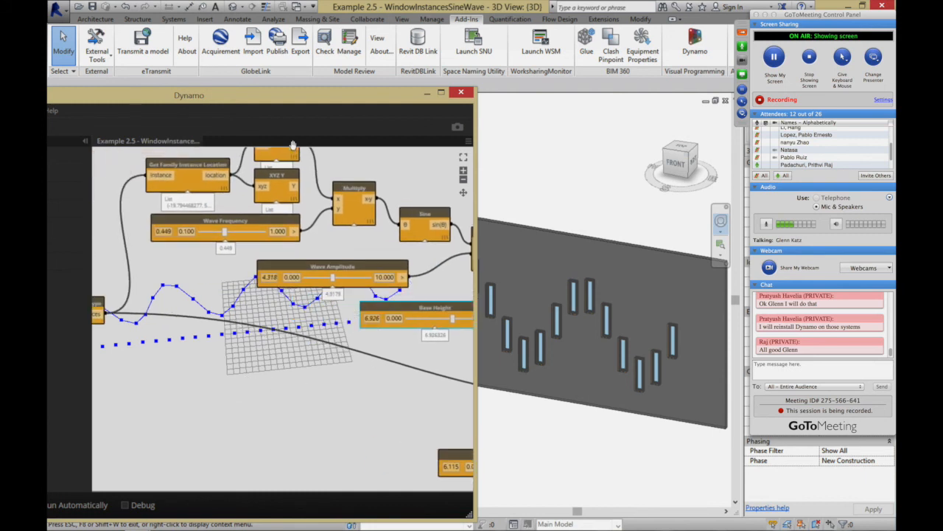
{"action": "left_click_drag", "start_coordinate": [306, 103], "coordinate": [227, 109]}
{"action": "mouse_move", "coordinate": [146, 239]}
{"action": "left_mouse_down"}
{"action": "mouse_move", "coordinate": [124, 240]}
{"action": "mouse_move", "coordinate": [146, 244]}
{"action": "left_mouse_up"}
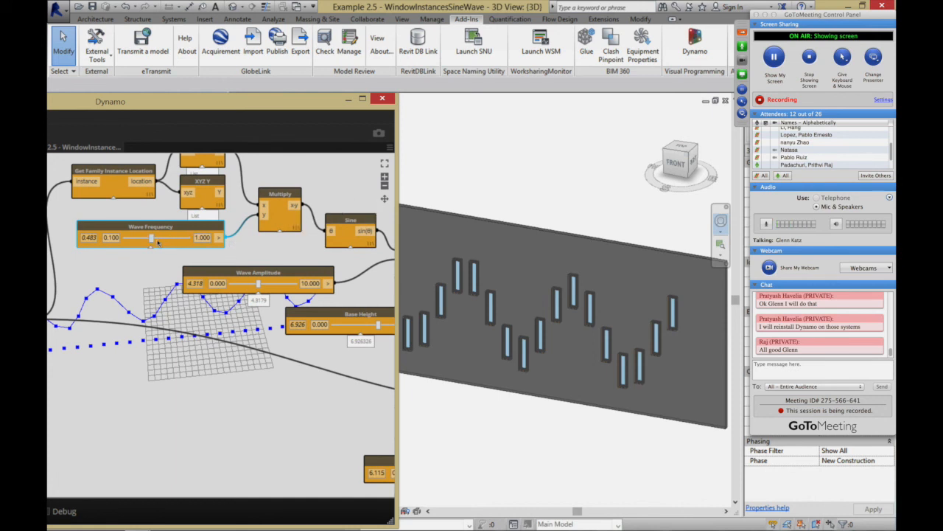
{"action": "left_click_drag", "start_coordinate": [158, 241], "coordinate": [180, 243]}
{"action": "left_click_drag", "start_coordinate": [259, 109], "coordinate": [143, 96]}
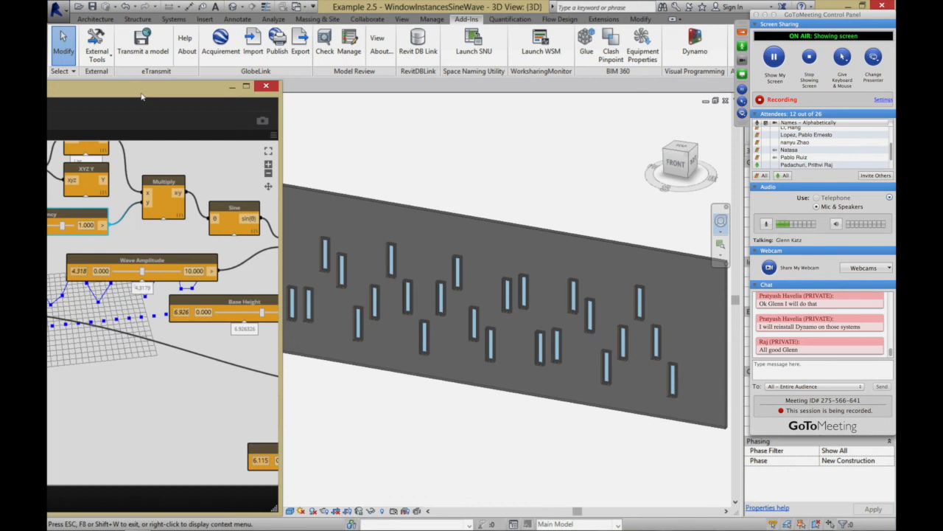
{"action": "left_click_drag", "start_coordinate": [110, 85], "coordinate": [211, 89]}
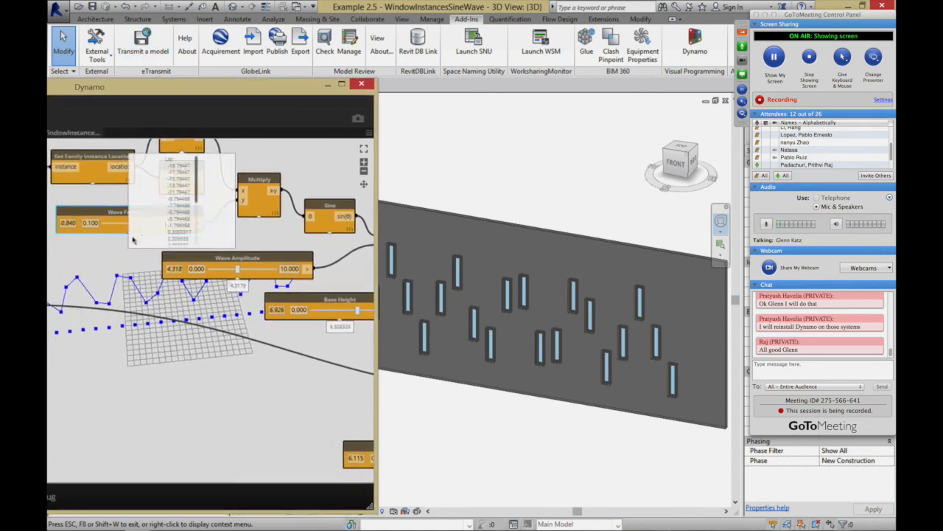
{"action": "left_click_drag", "start_coordinate": [155, 225], "coordinate": [128, 227]}
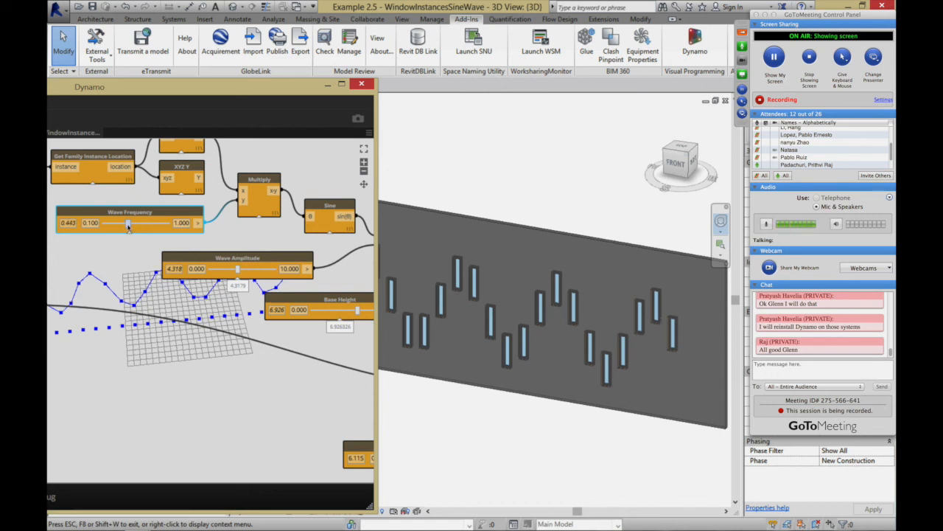